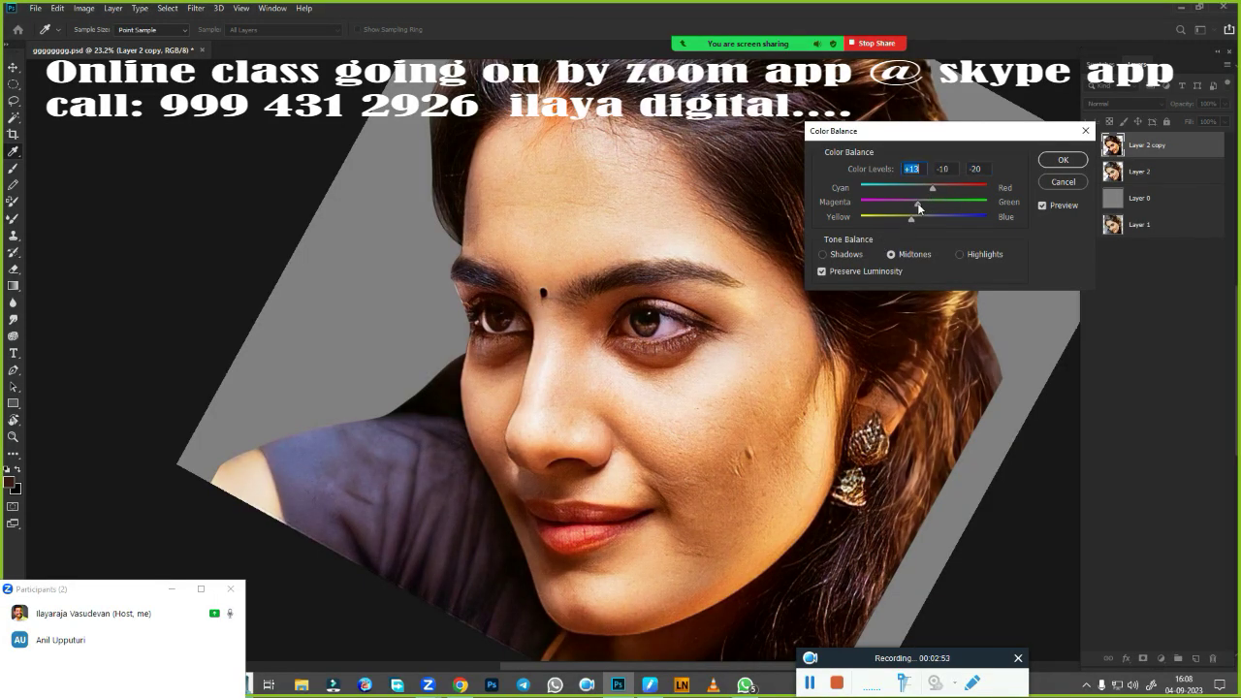
Shift the Color Balance highlights slightly toward blue, about +10
key("ctrl+3")
mouse_move(852, 669)
left_mouse_down()
mouse_move(507, 257)
mouse_move(892, 645)
left_mouse_up()
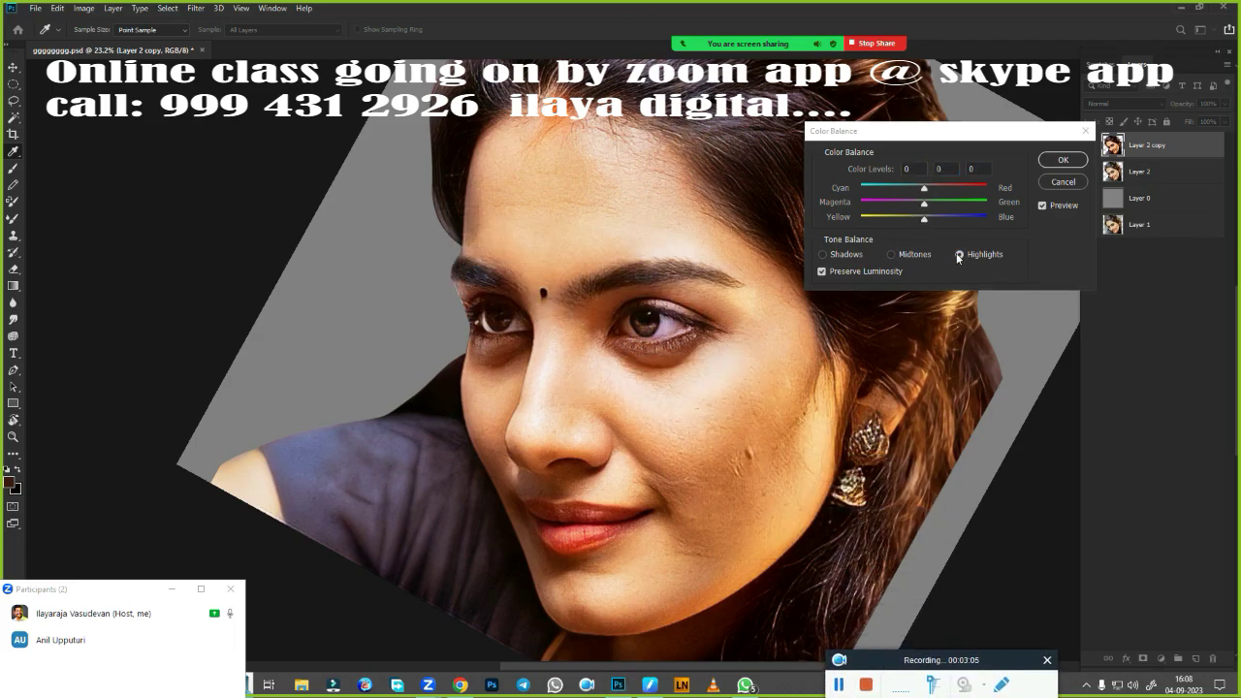
left_click_drag(925, 217, 928, 219)
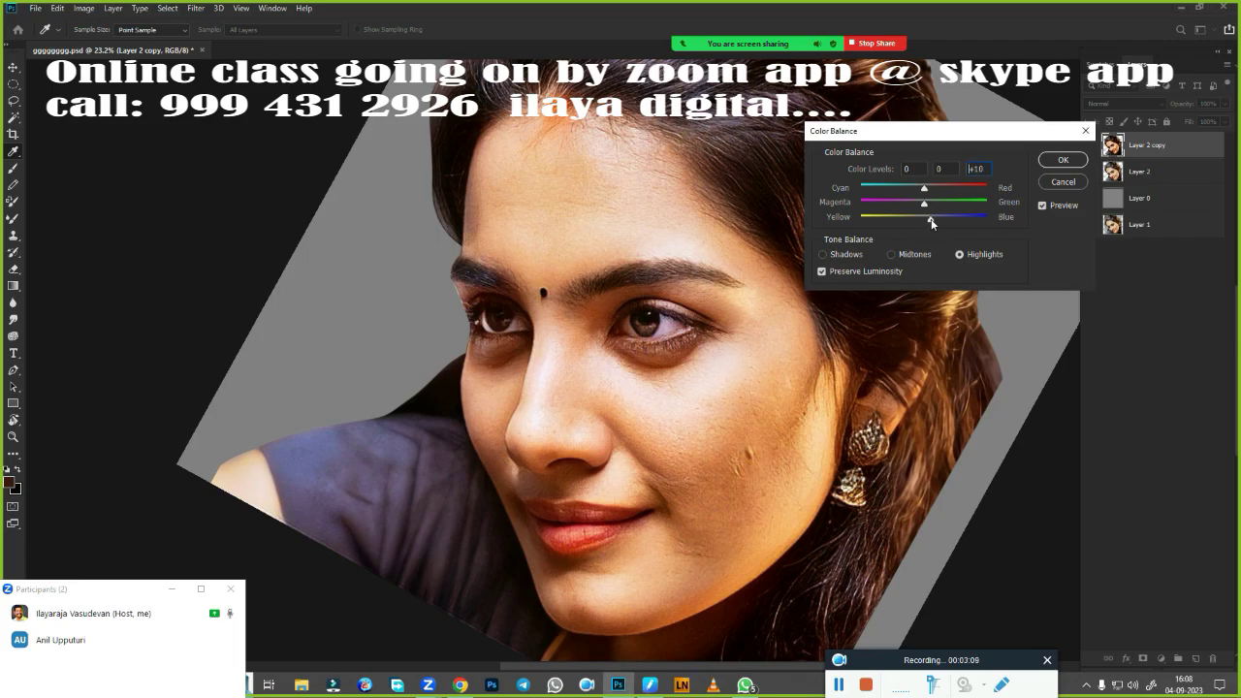
Apply the colour balance, duplicate the layer, and add an empty Layer 3 on top
left_click(1049, 163)
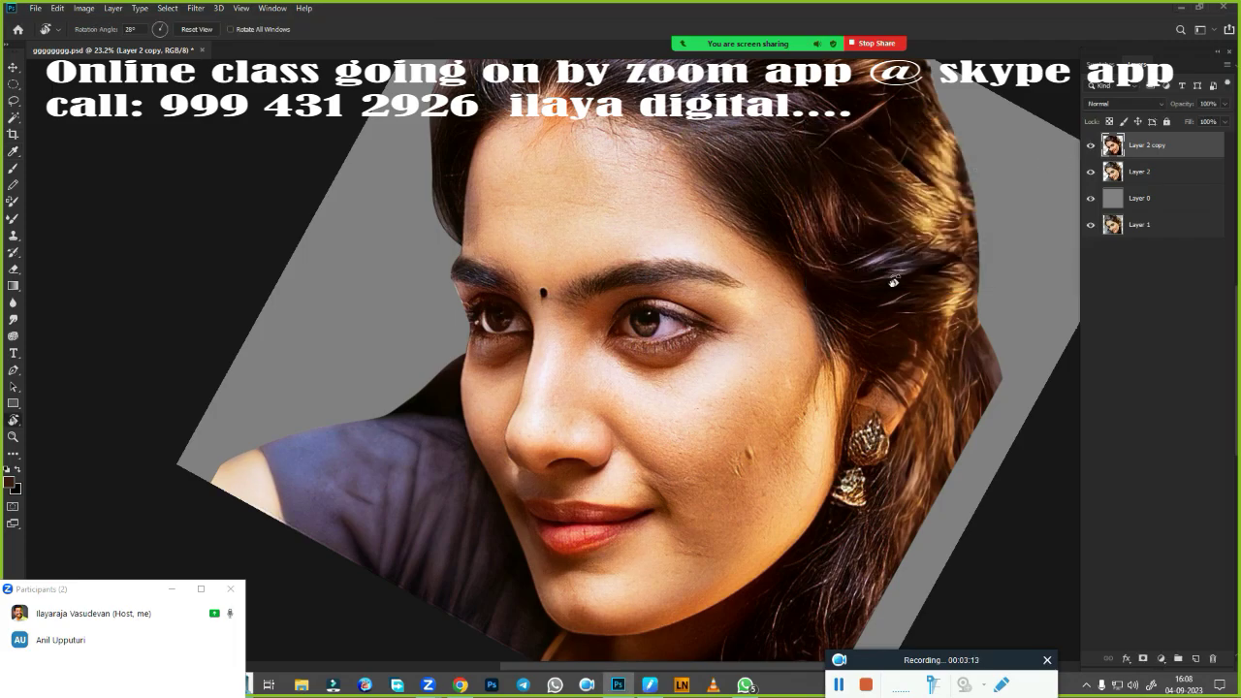
key("Escape")
key("ctrl+j")
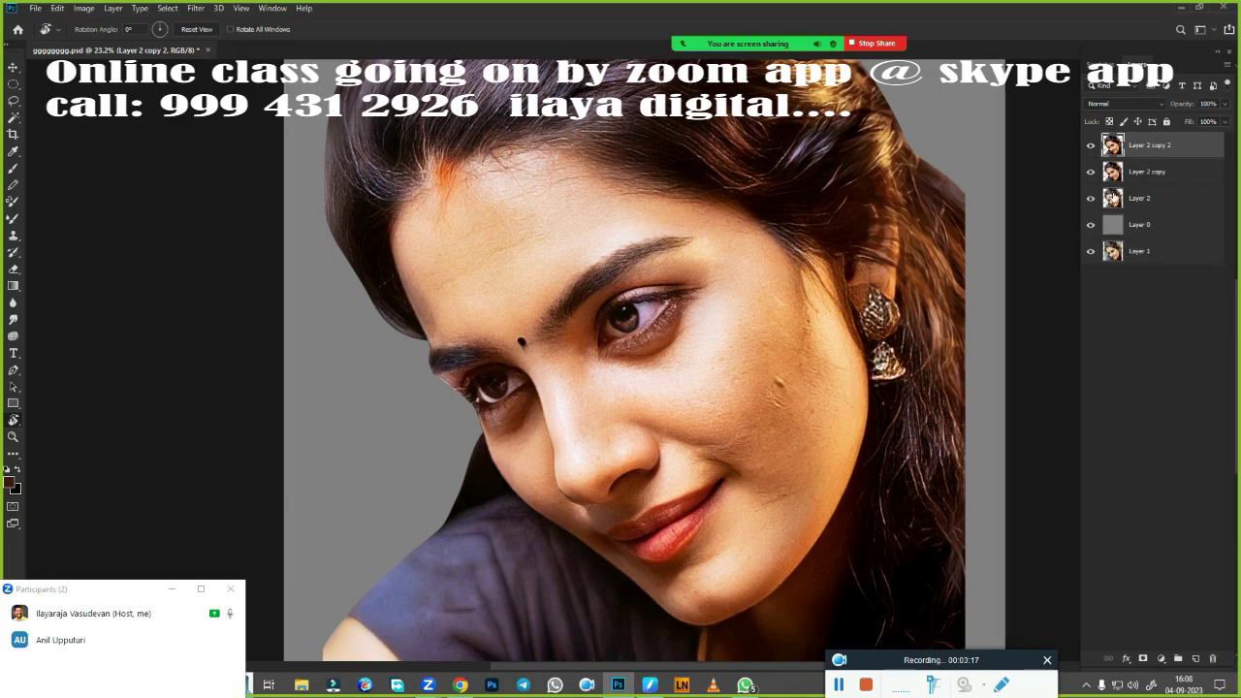
left_click(1195, 659)
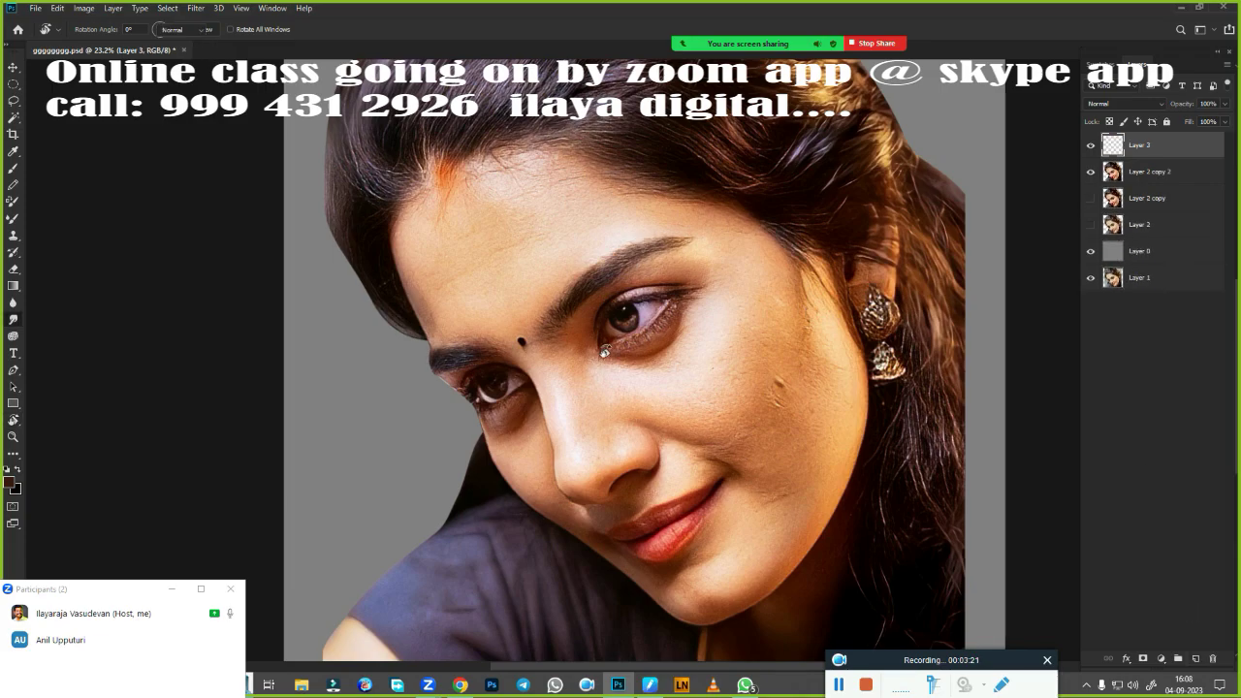
Bring up the brush presets and the full Brush Settings panel with presets beside it
key("r")
right_click(466, 395)
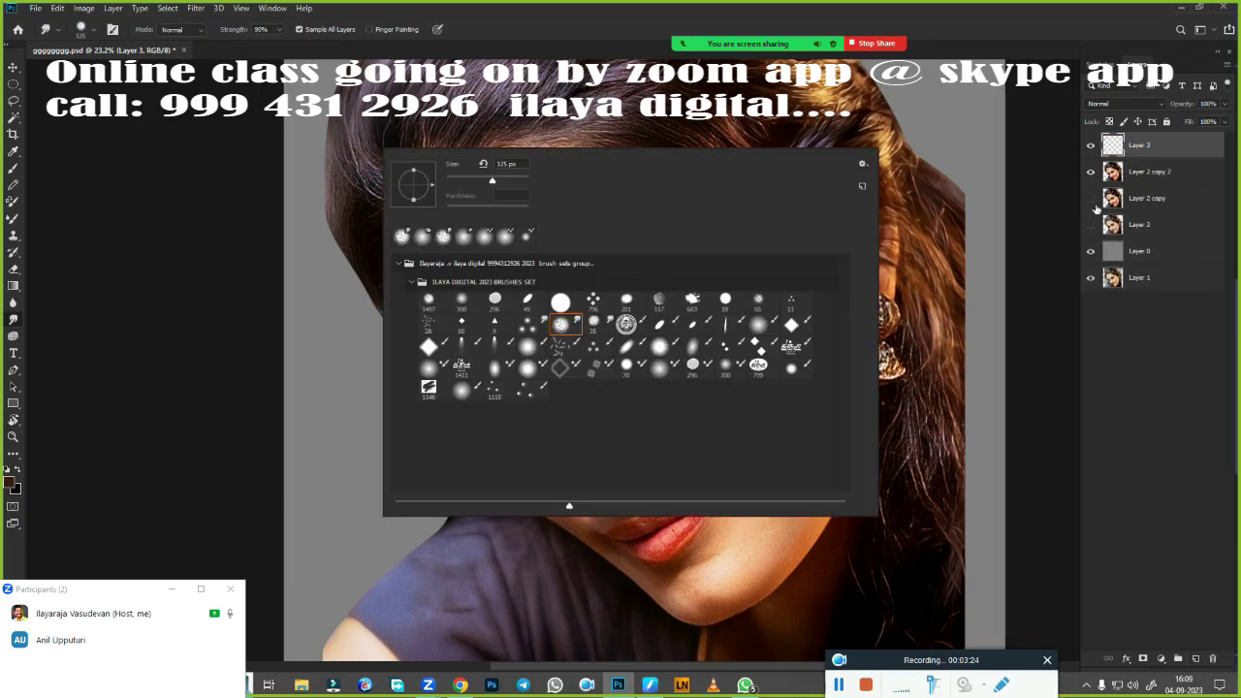
key("Escape")
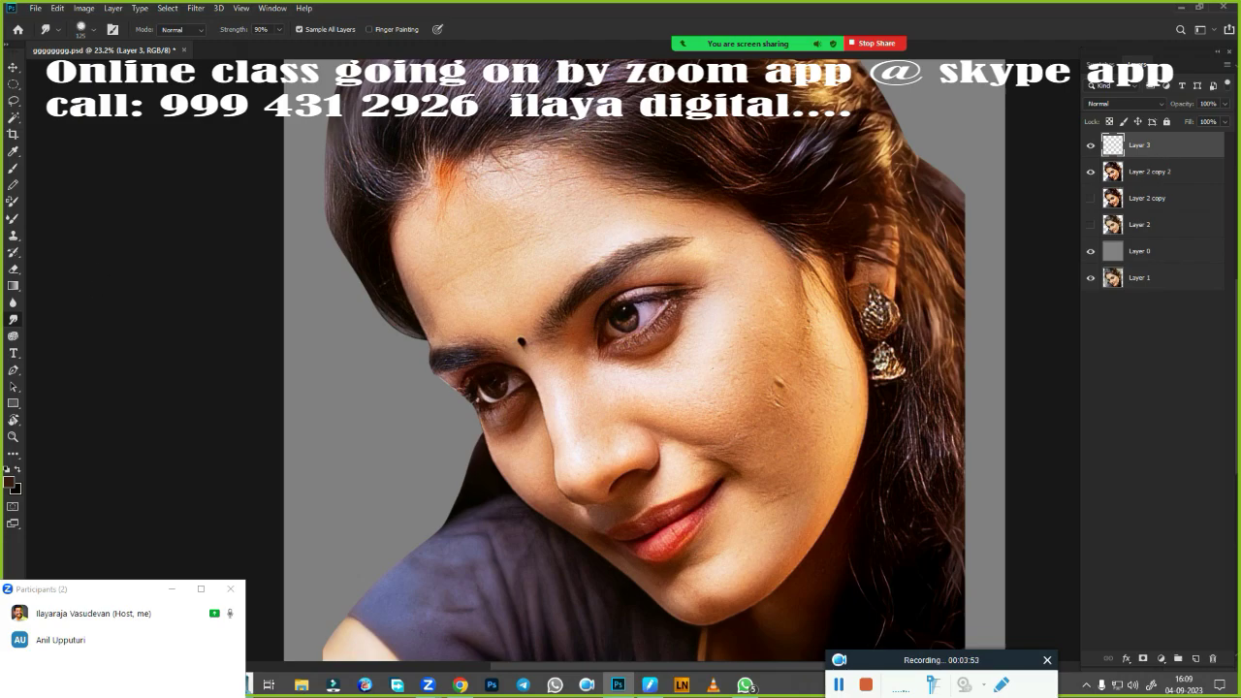
right_click(472, 235)
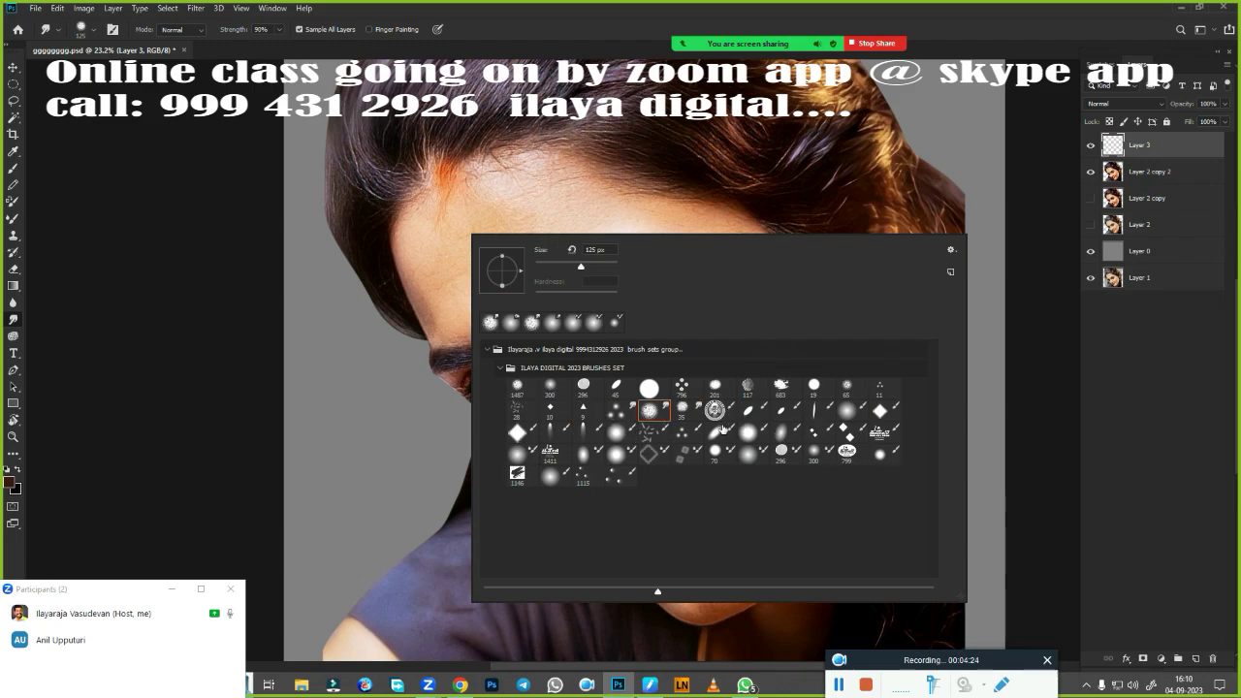
left_click(950, 272)
left_click_drag(1076, 199, 279, 142)
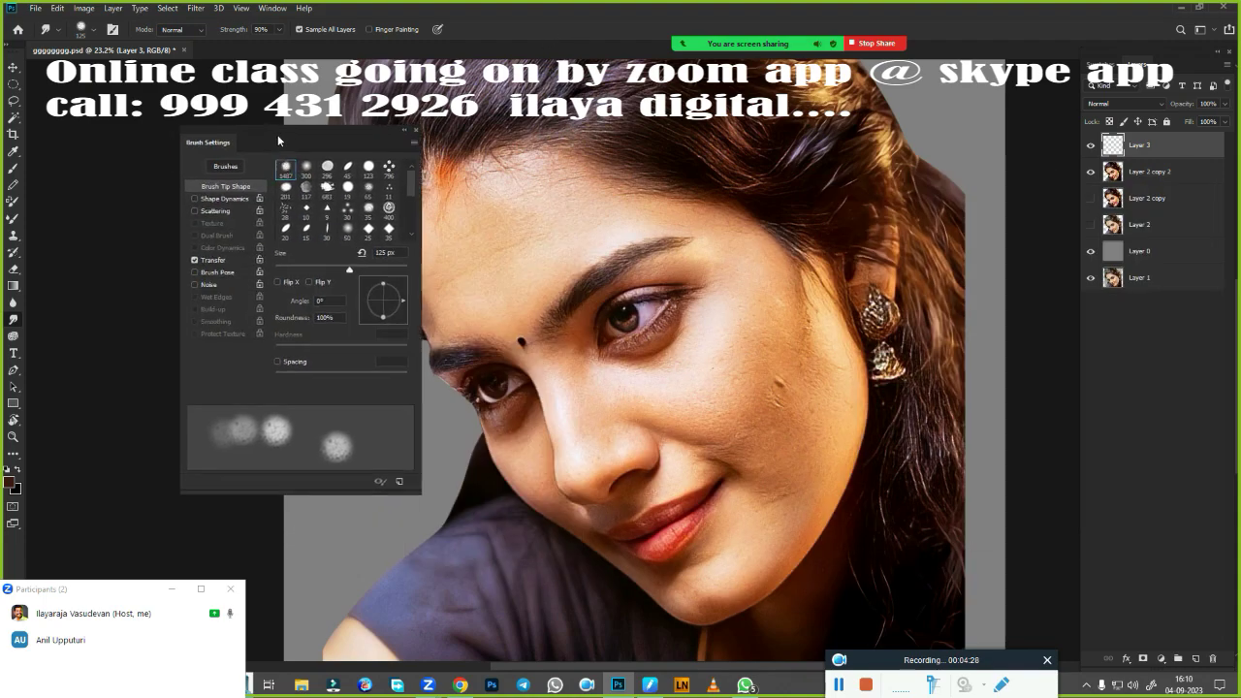
left_click(224, 166)
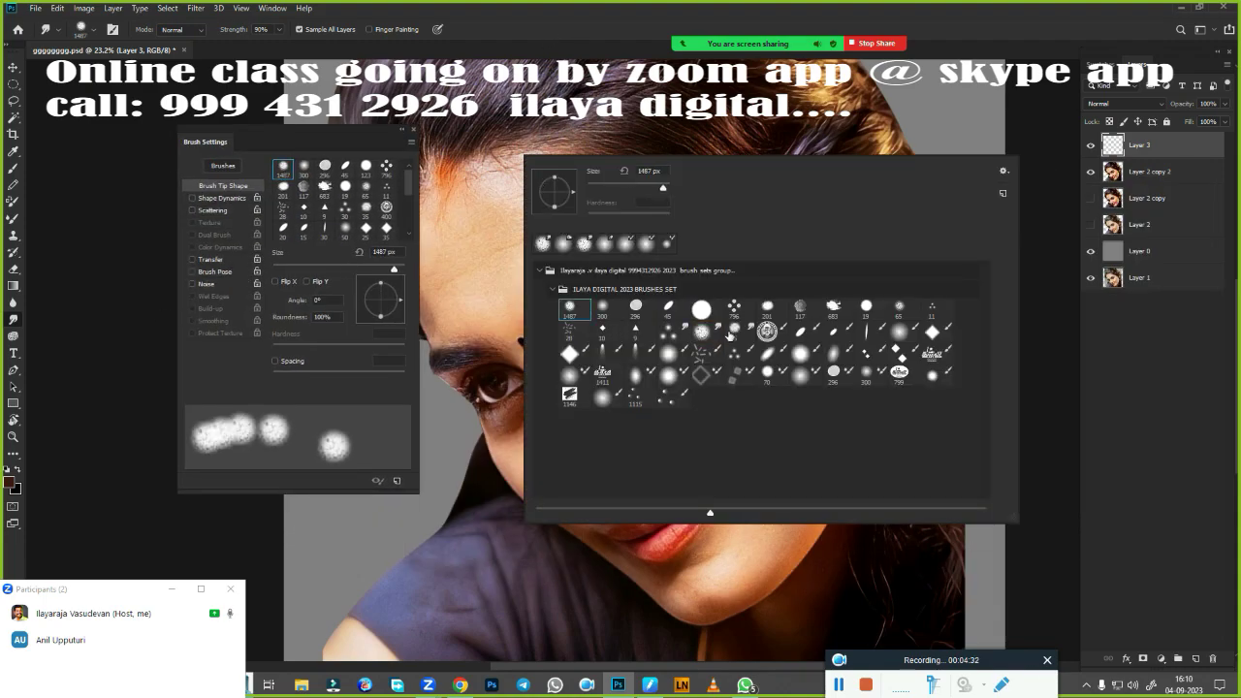
Choose a soft round 70 px brush preset with 32% hardness
key("b")
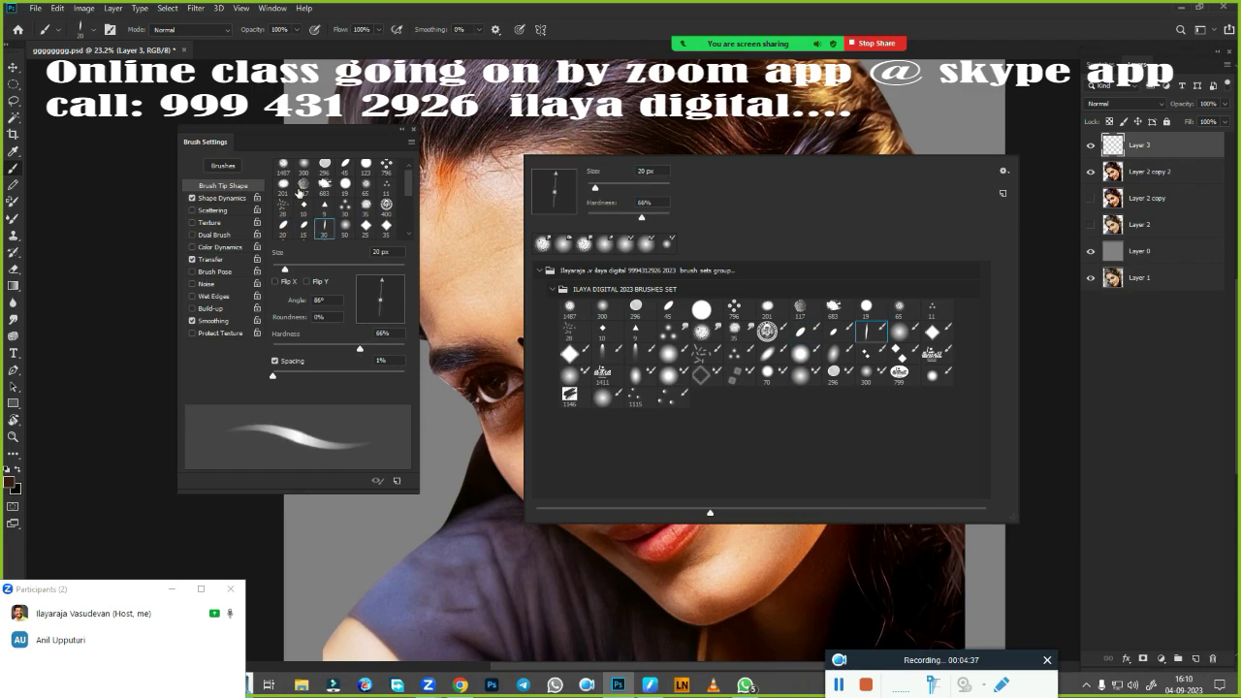
left_click(641, 376)
left_click(669, 375)
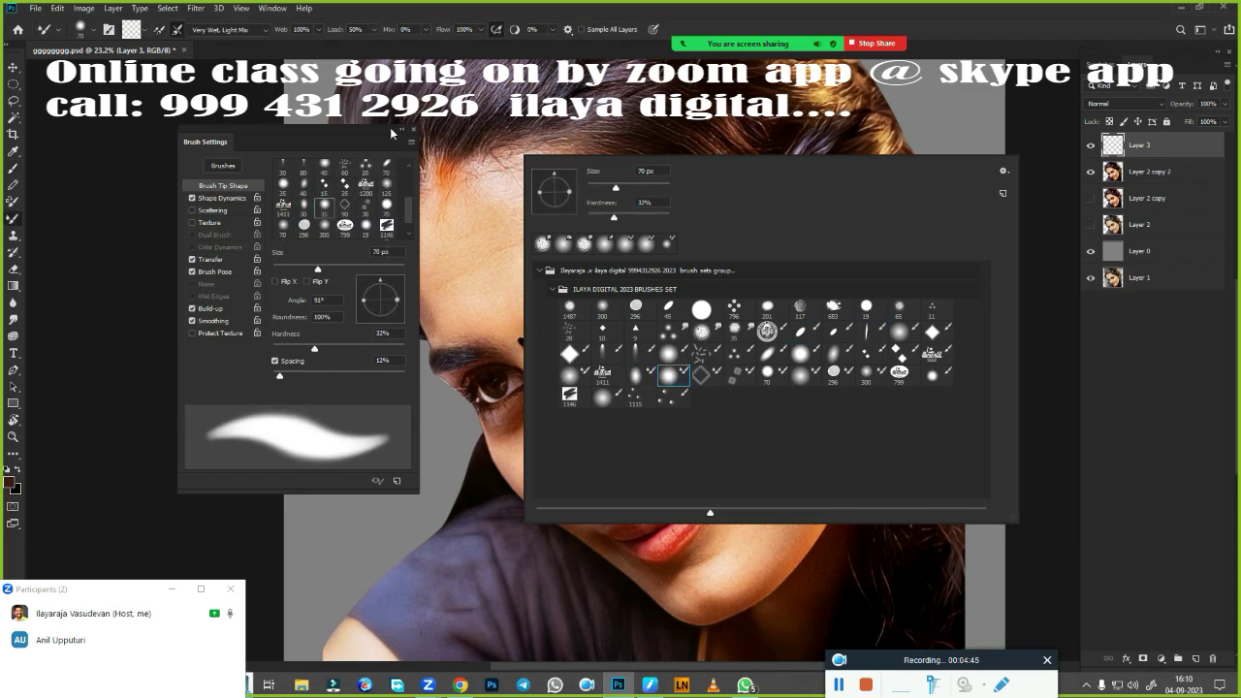
left_click(414, 131)
left_click(414, 131)
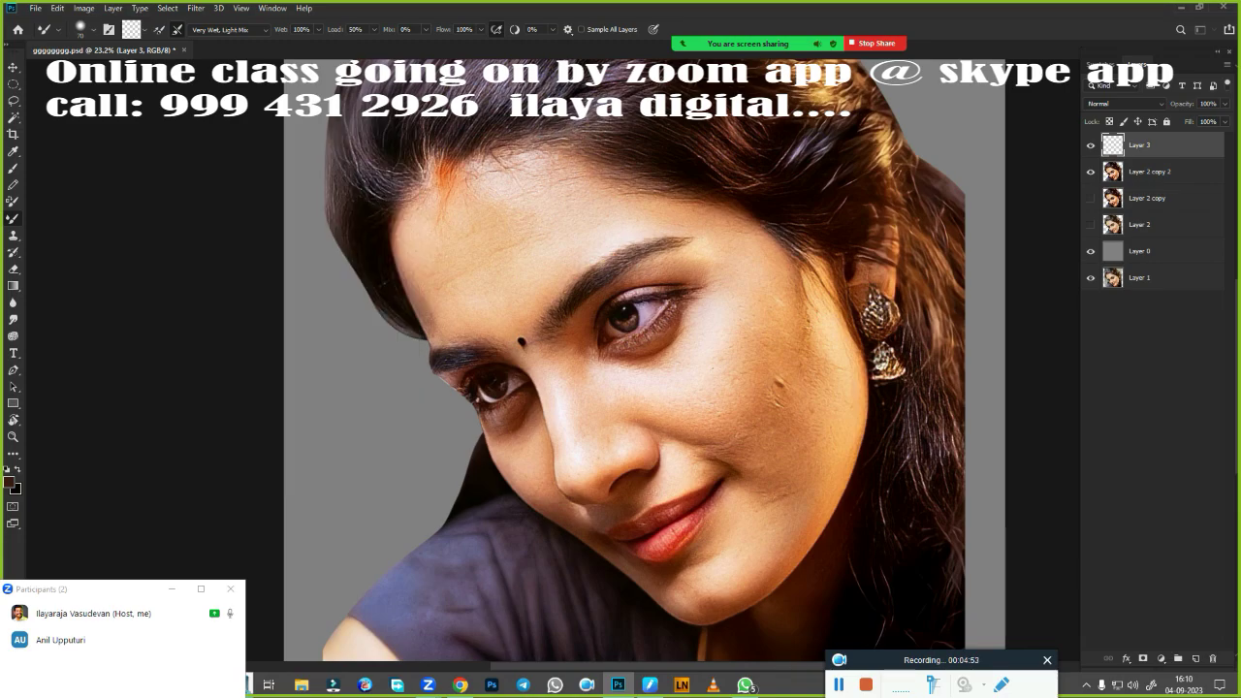
right_click(394, 215)
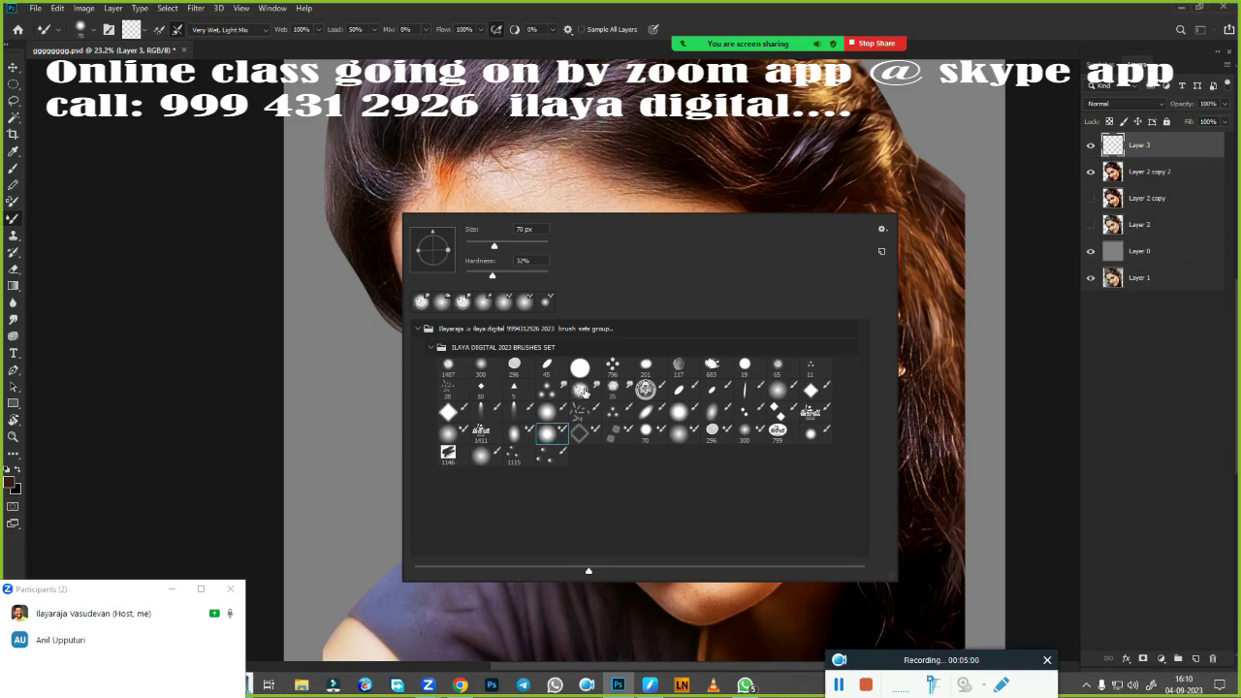
Pick the 1487 px smudge preset, briefly tilt the view, then reset it upright
left_click(581, 391)
left_click(612, 34)
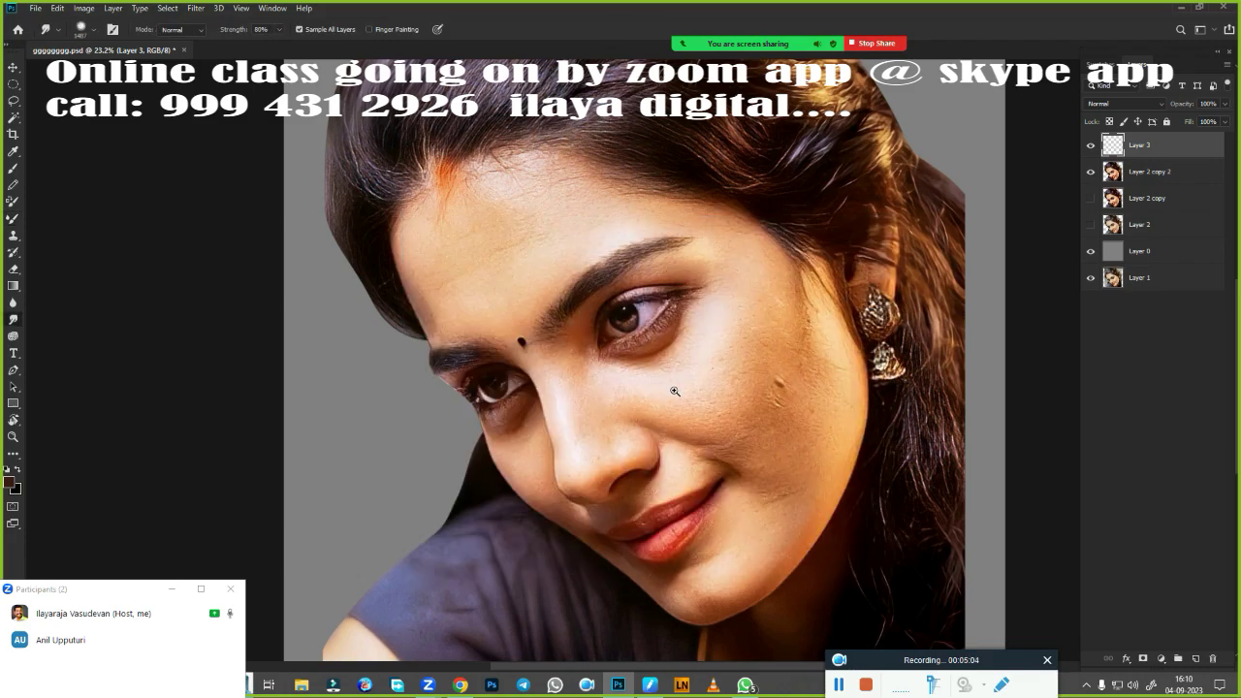
scroll(675, 390, "down", 2)
key("r")
mouse_move(631, 408)
left_mouse_down()
mouse_move(560, 332)
mouse_move(623, 339)
left_mouse_up()
scroll(673, 396, "up", 5)
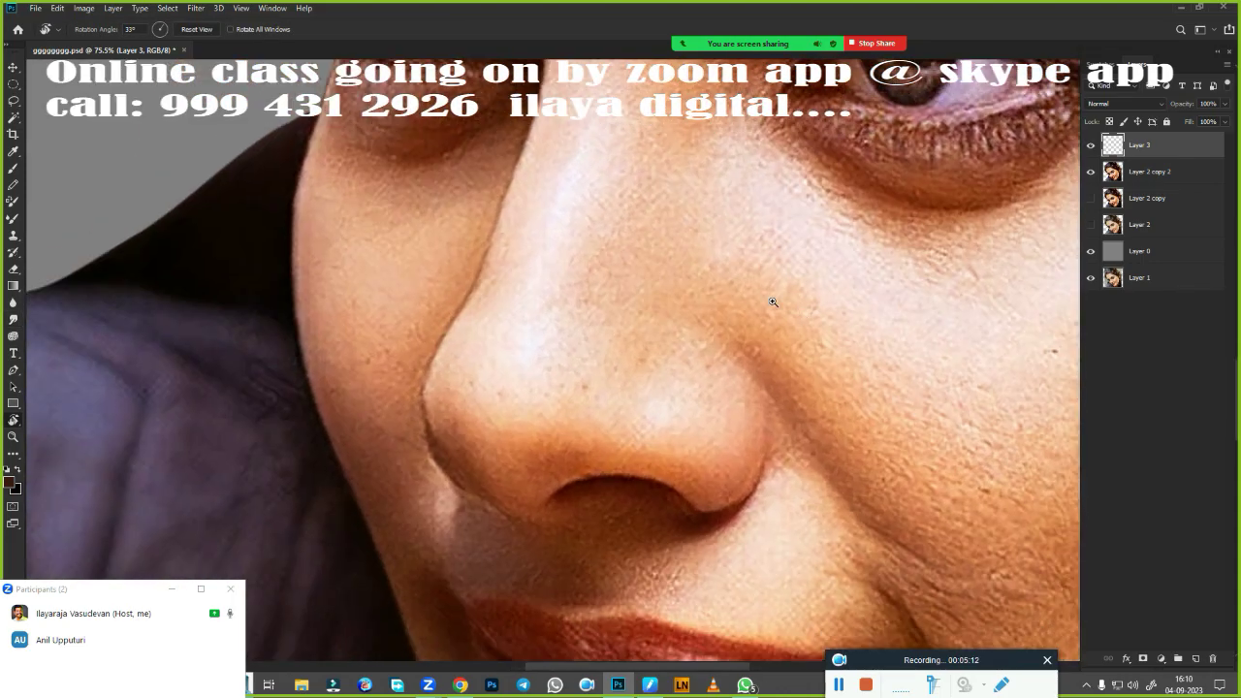
scroll(773, 302, "down", 1)
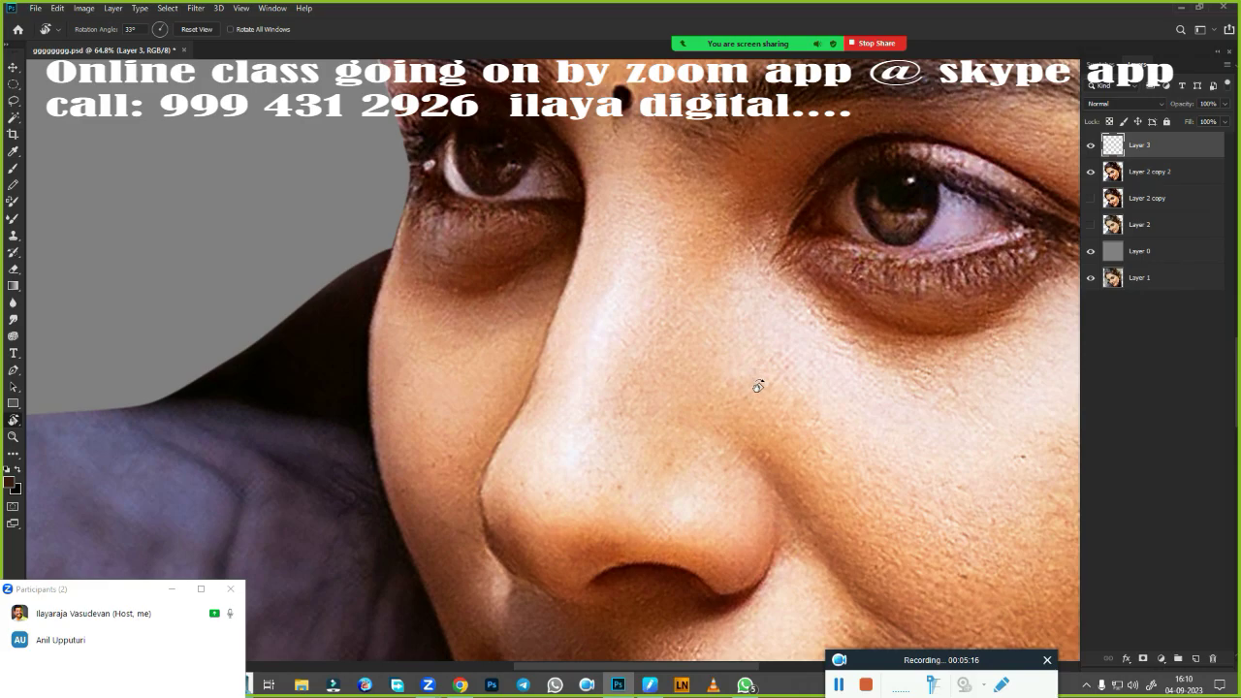
key("Escape")
key("p")
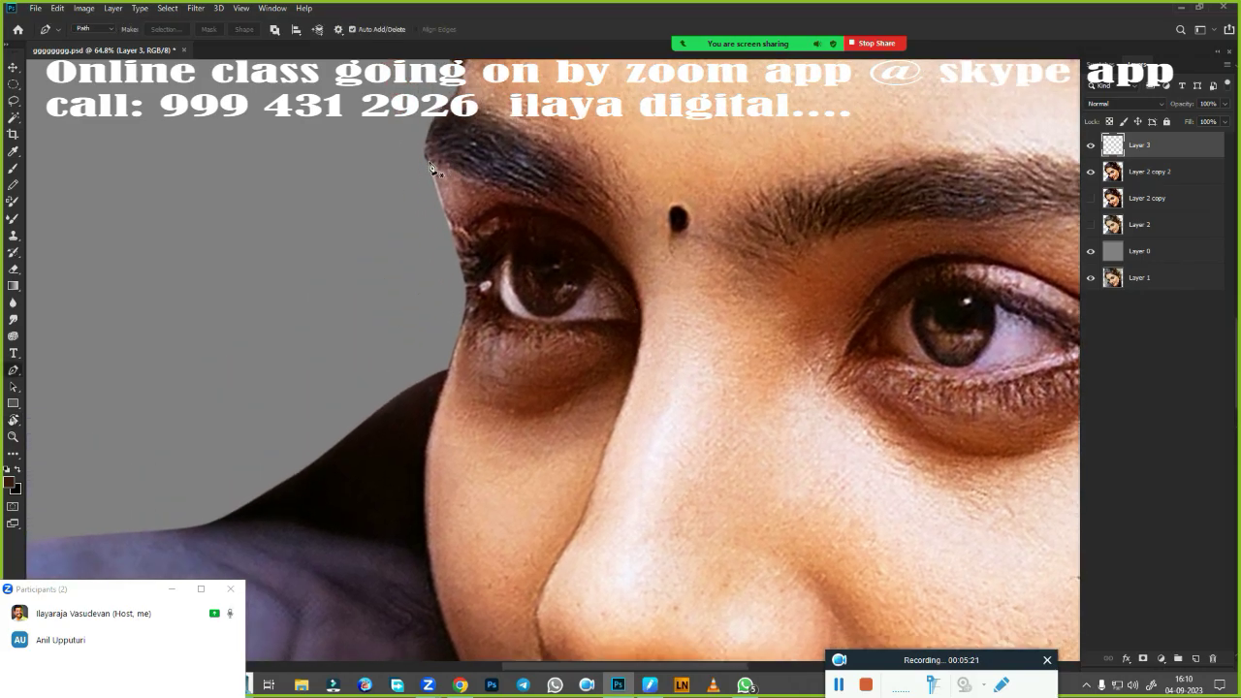
Start the pen path at the eyebrow and curve it past the inner eye corner down the nose bridge
left_click(427, 160)
left_click(495, 182)
left_click_drag(641, 328, 634, 415)
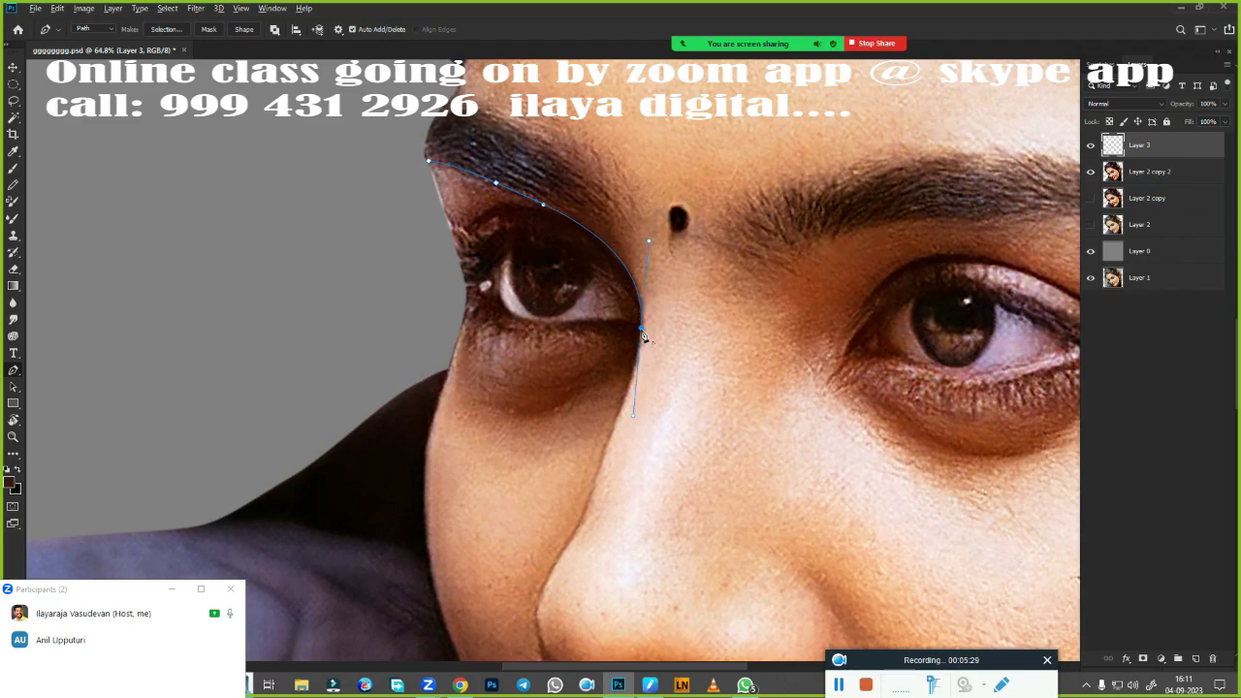
scroll(643, 335, "down", 3)
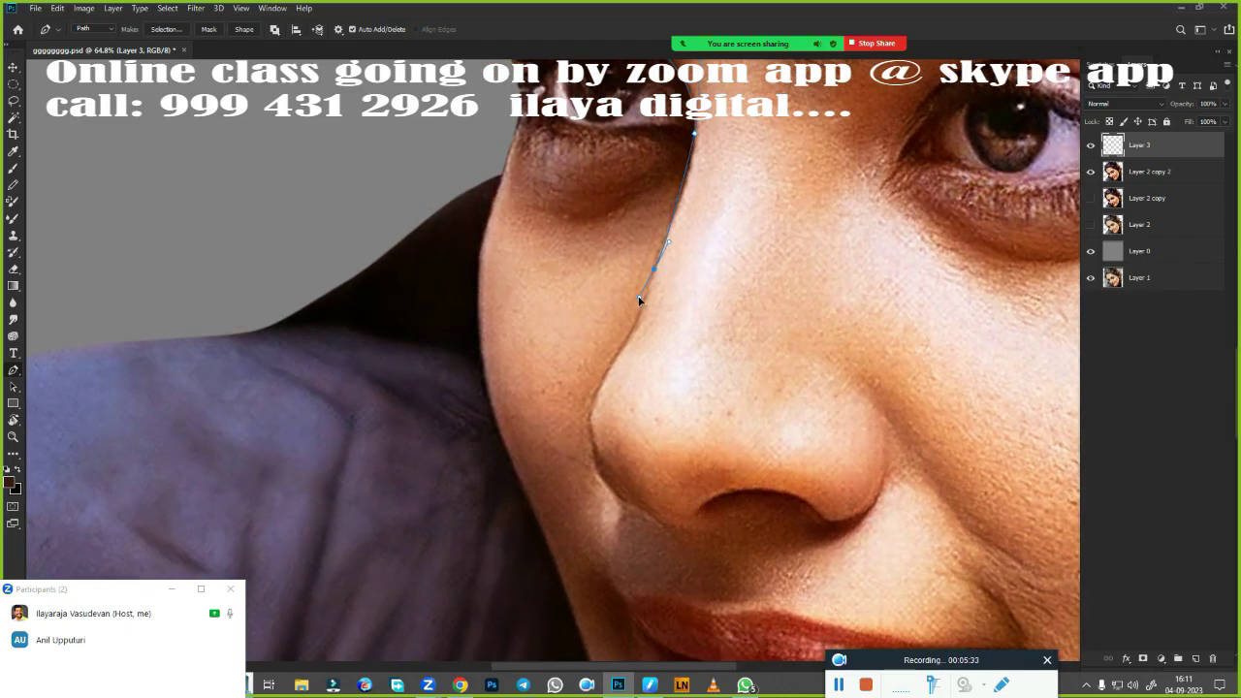
left_click_drag(639, 298, 617, 367)
scroll(616, 366, "up", 2)
left_click_drag(645, 300, 615, 354)
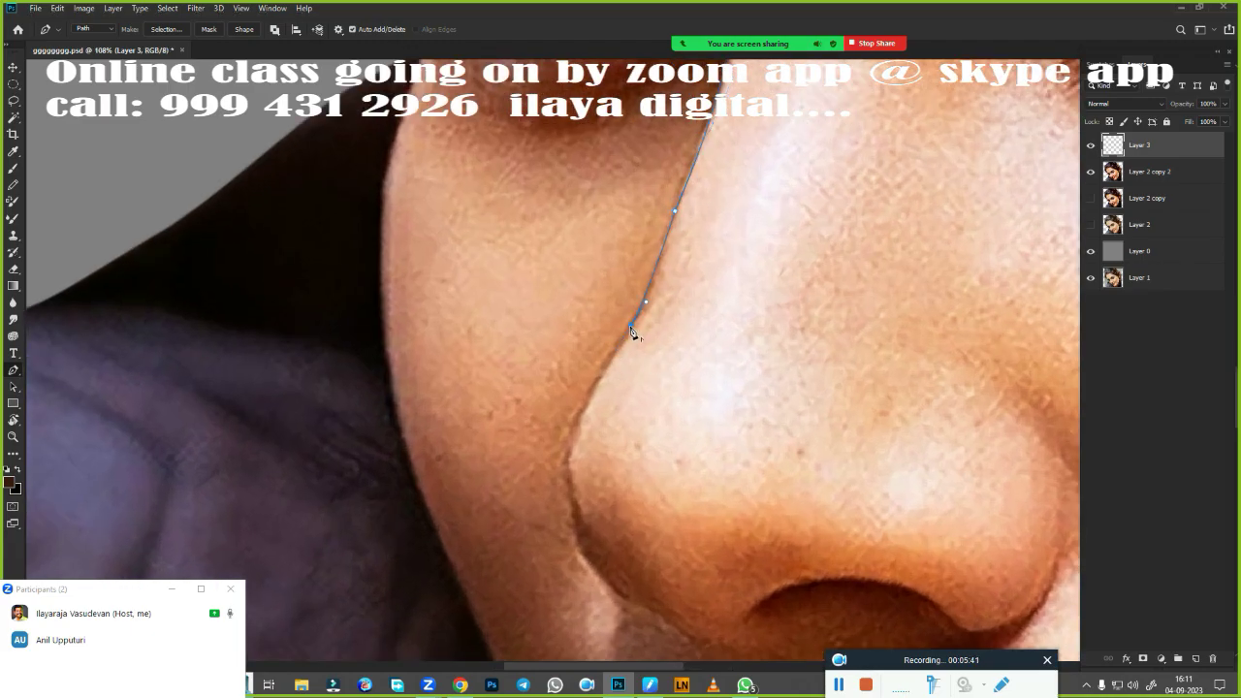
scroll(631, 333, "down", 1)
scroll(582, 358, "down", 1)
scroll(543, 374, "up", 1)
scroll(533, 378, "down", 1)
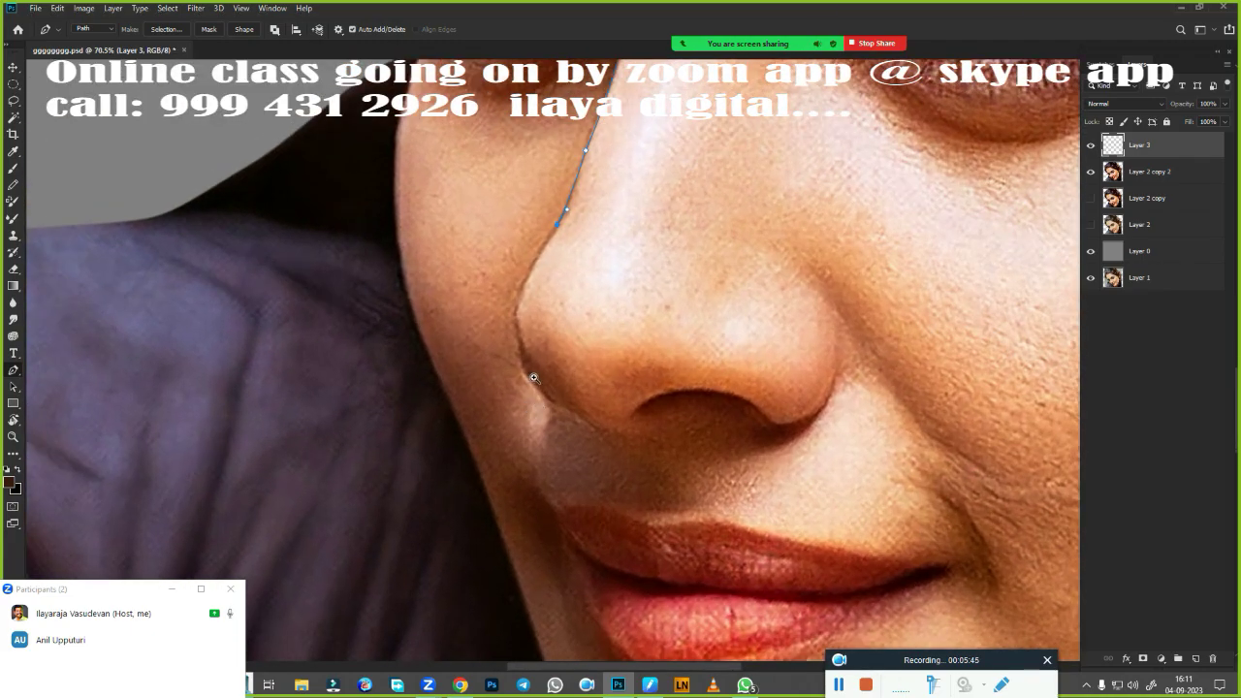
scroll(533, 378, "up", 1)
Trace the path down the side of the nose, around the nose wing and nostril curve
left_click_drag(527, 262, 513, 283)
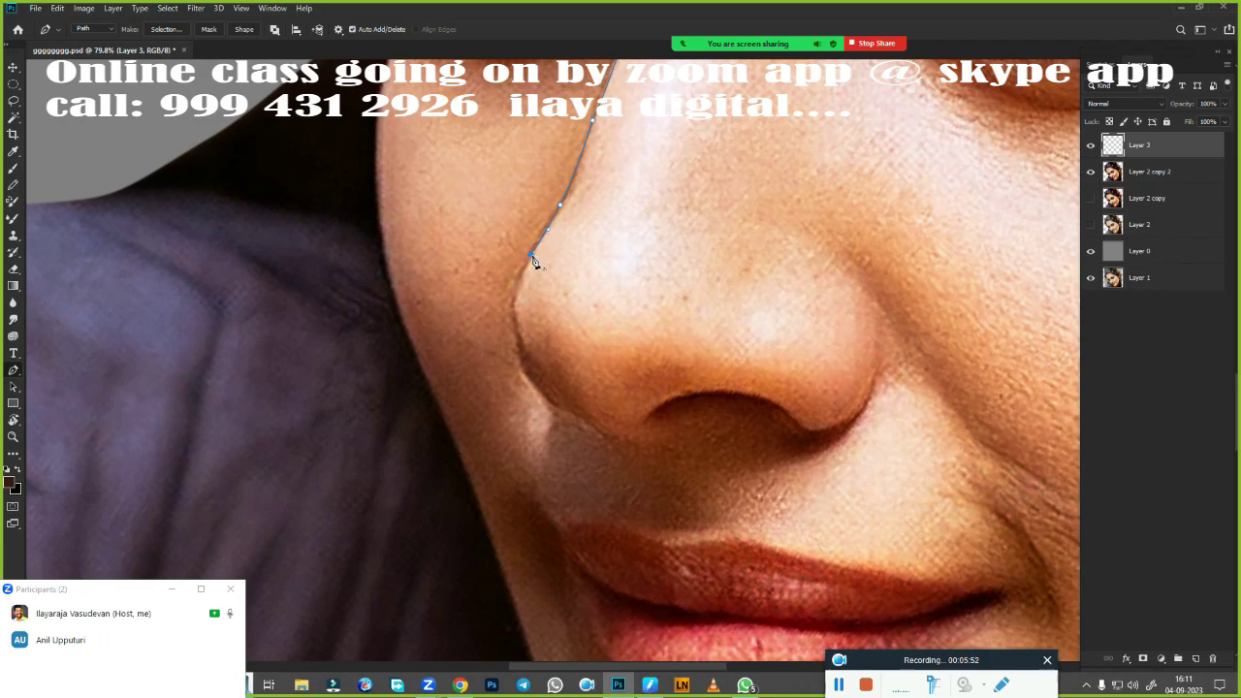
scroll(571, 330, "down", 1)
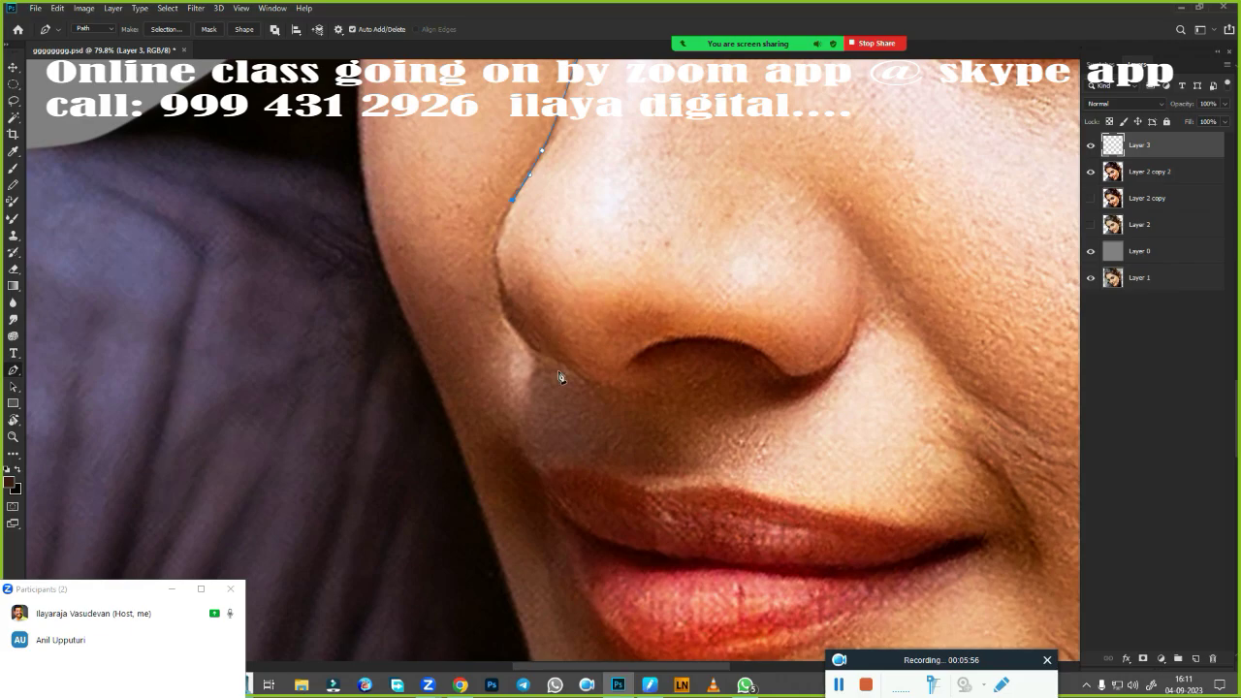
scroll(573, 354, "down", 1)
scroll(534, 382, "up", 2)
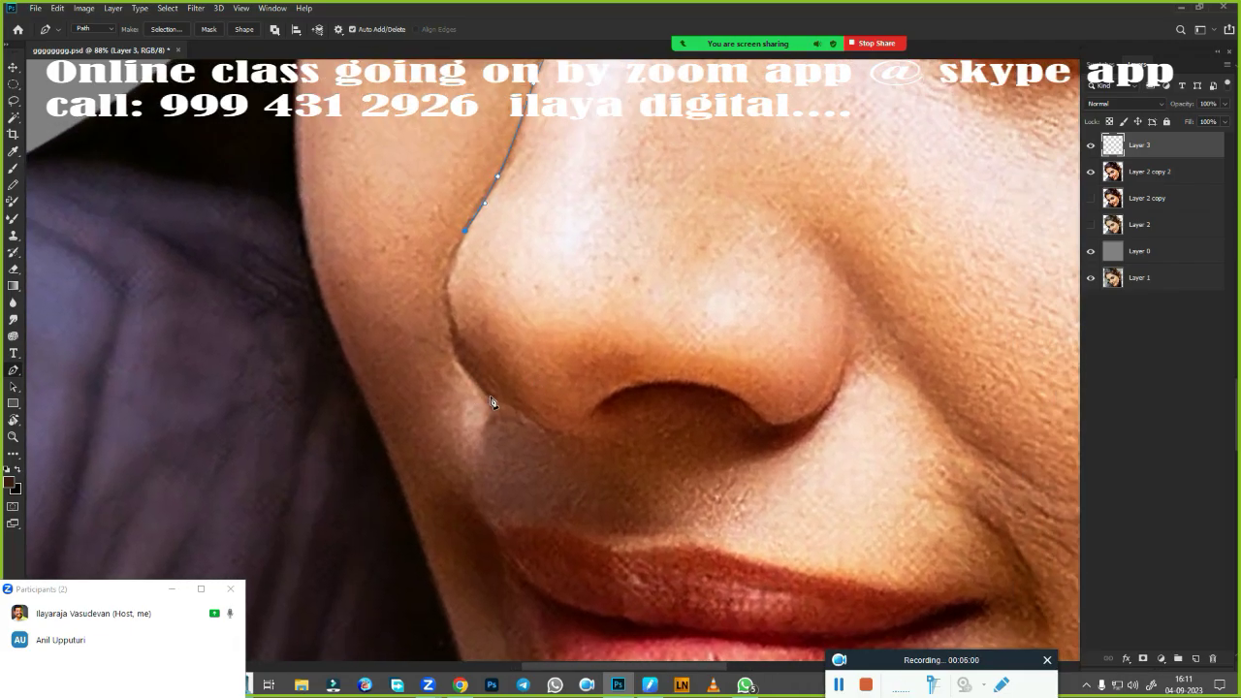
left_click_drag(492, 399, 573, 484)
left_click(492, 398, "alt")
scroll(475, 329, "down", 2)
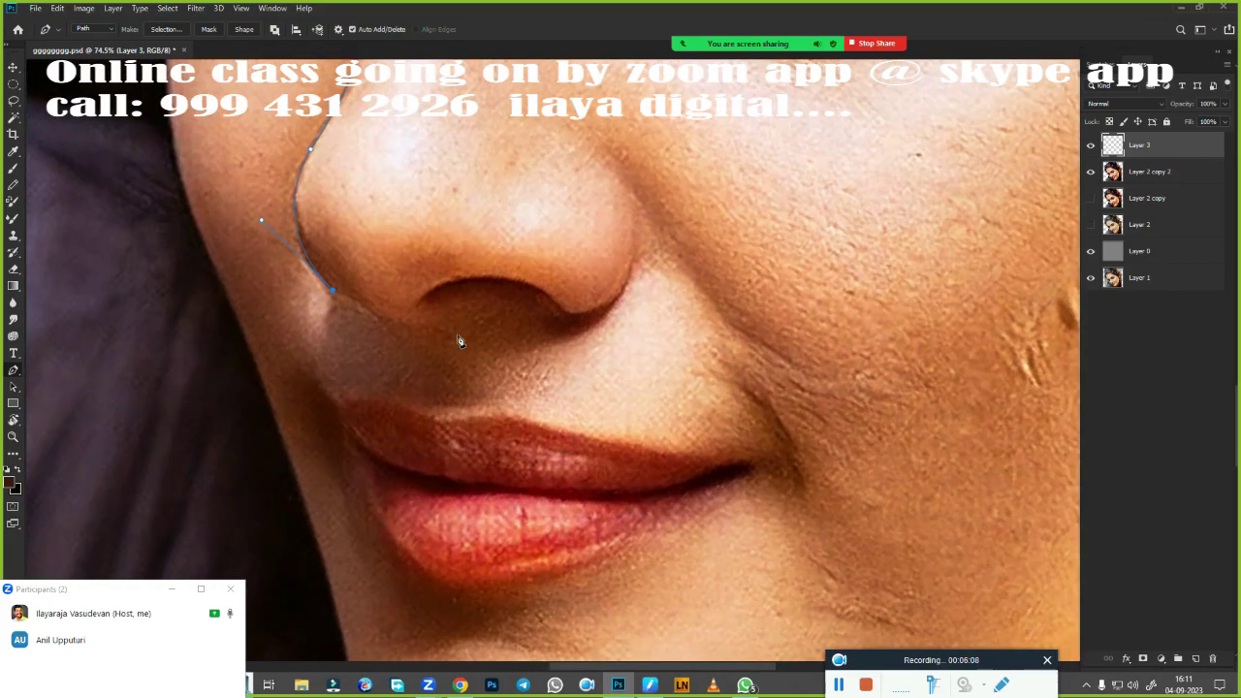
left_click_drag(437, 328, 484, 317)
key("ctrl+z")
scroll(410, 335, "up", 2)
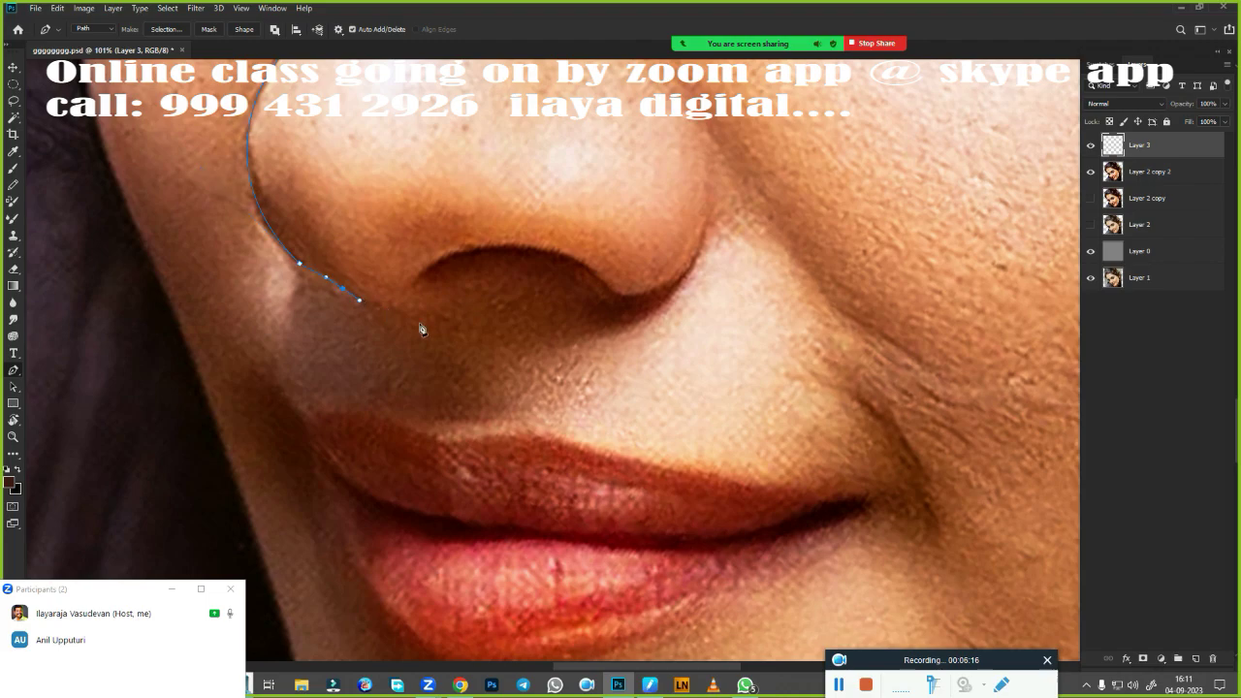
mouse_move(461, 319)
left_mouse_down()
mouse_move(510, 309)
mouse_move(458, 296)
mouse_move(463, 244)
left_mouse_up()
left_click(461, 319, "alt")
Continue the path along the nostril base, up the nose's other side, down the cheek and jaw
left_click_drag(600, 283, 691, 354)
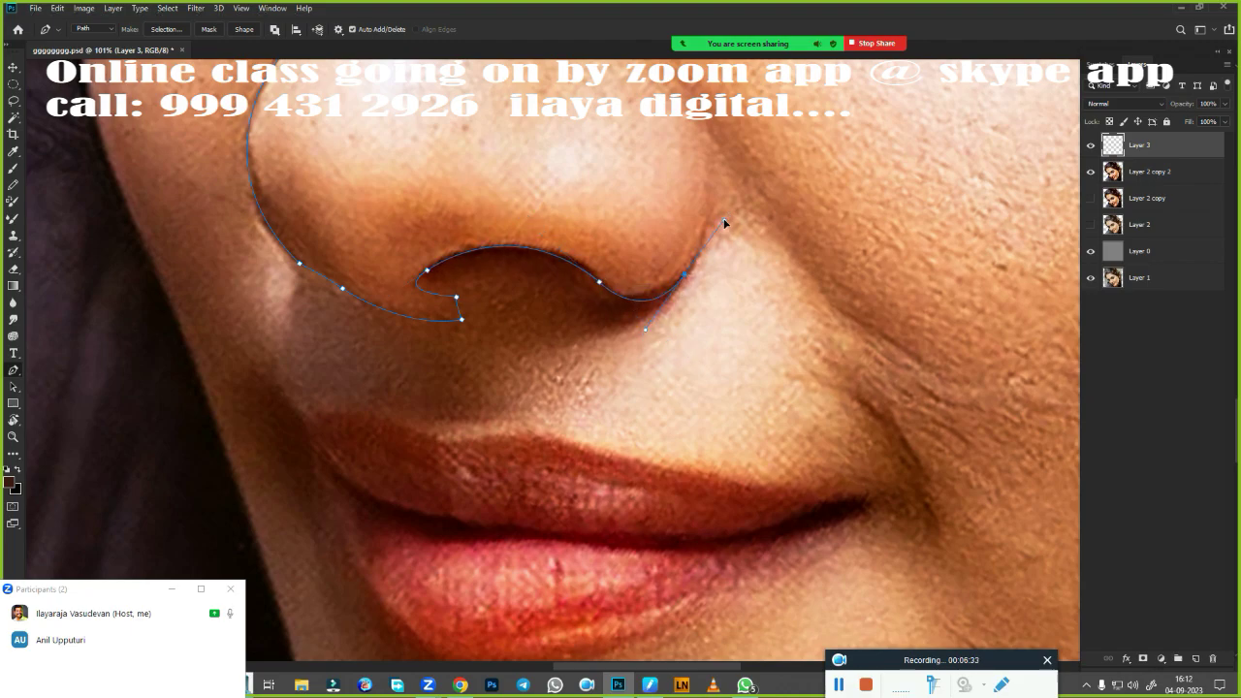
left_click_drag(712, 234, 734, 229)
mouse_move(734, 288)
left_mouse_down()
mouse_move(761, 442)
mouse_move(676, 200)
left_mouse_up()
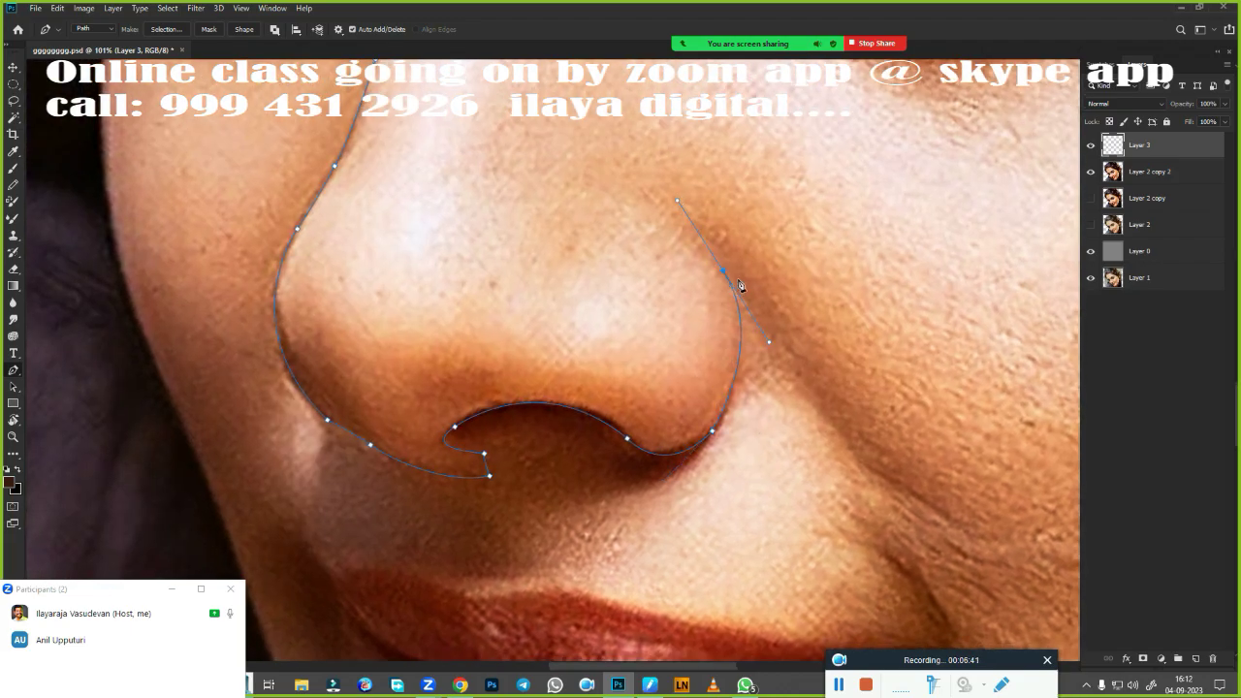
scroll(728, 277, "down", 3)
scroll(587, 288, "up", 1)
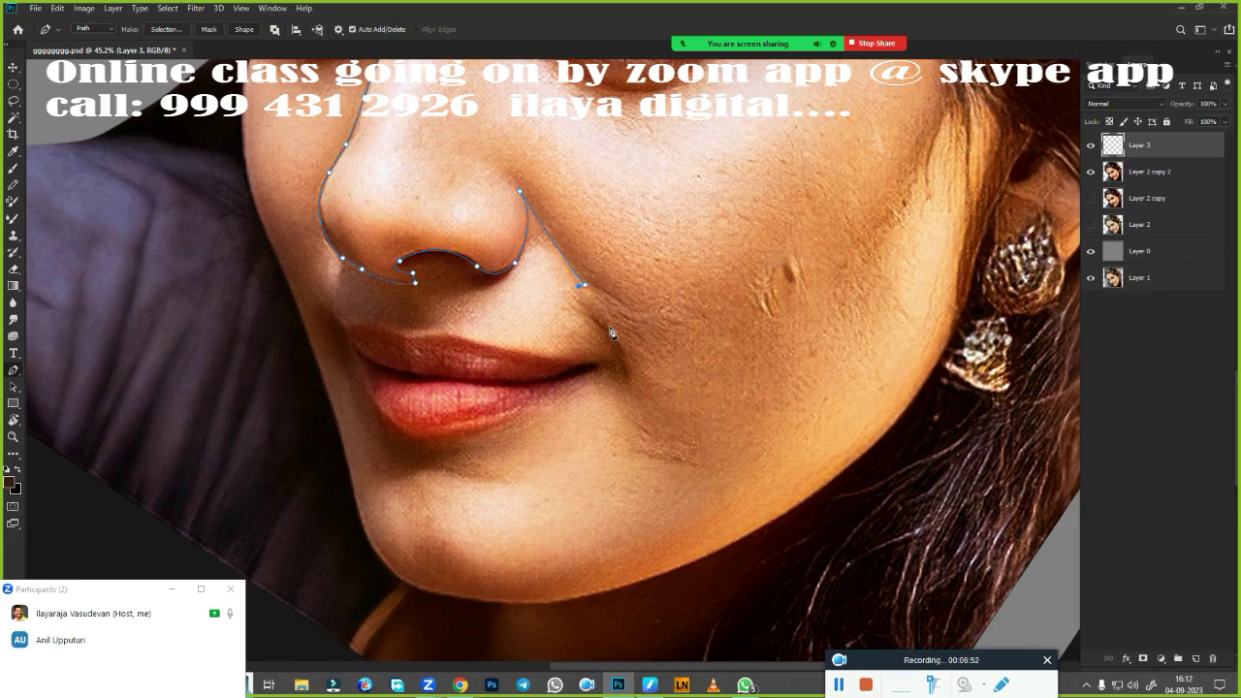
left_click_drag(605, 328, 617, 351)
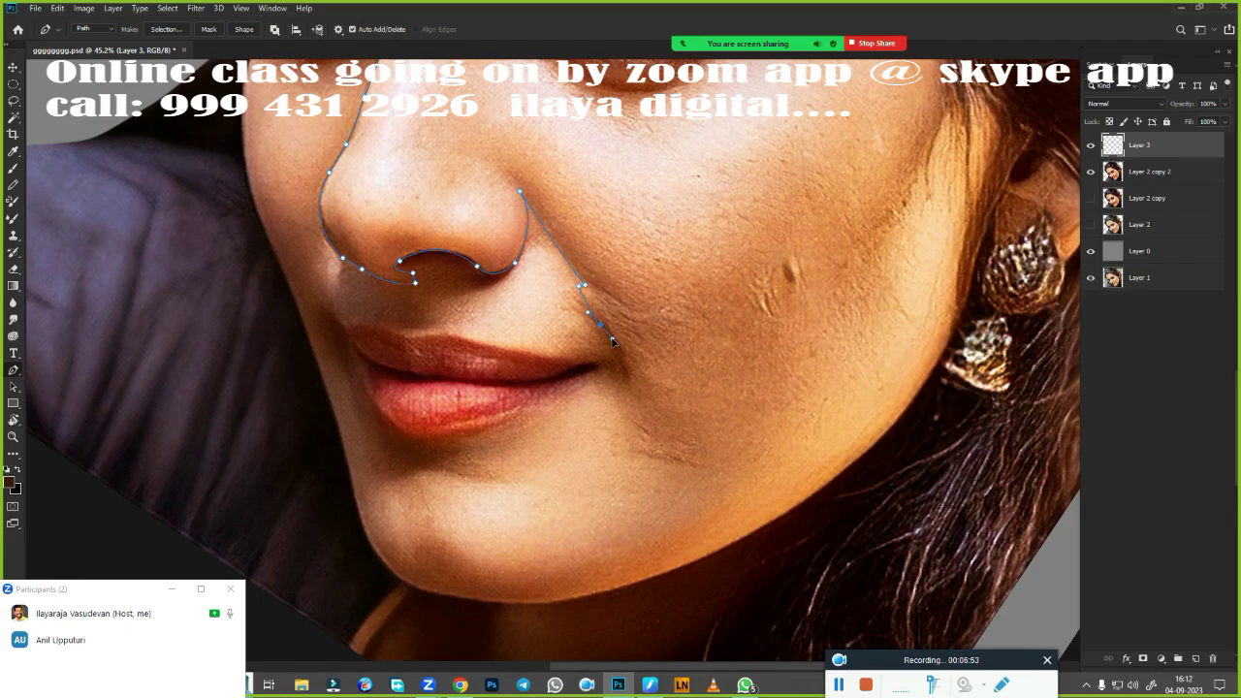
left_click(626, 388)
scroll(661, 466, "down", 2)
left_click_drag(730, 473, 743, 473)
left_click_drag(784, 438, 797, 424)
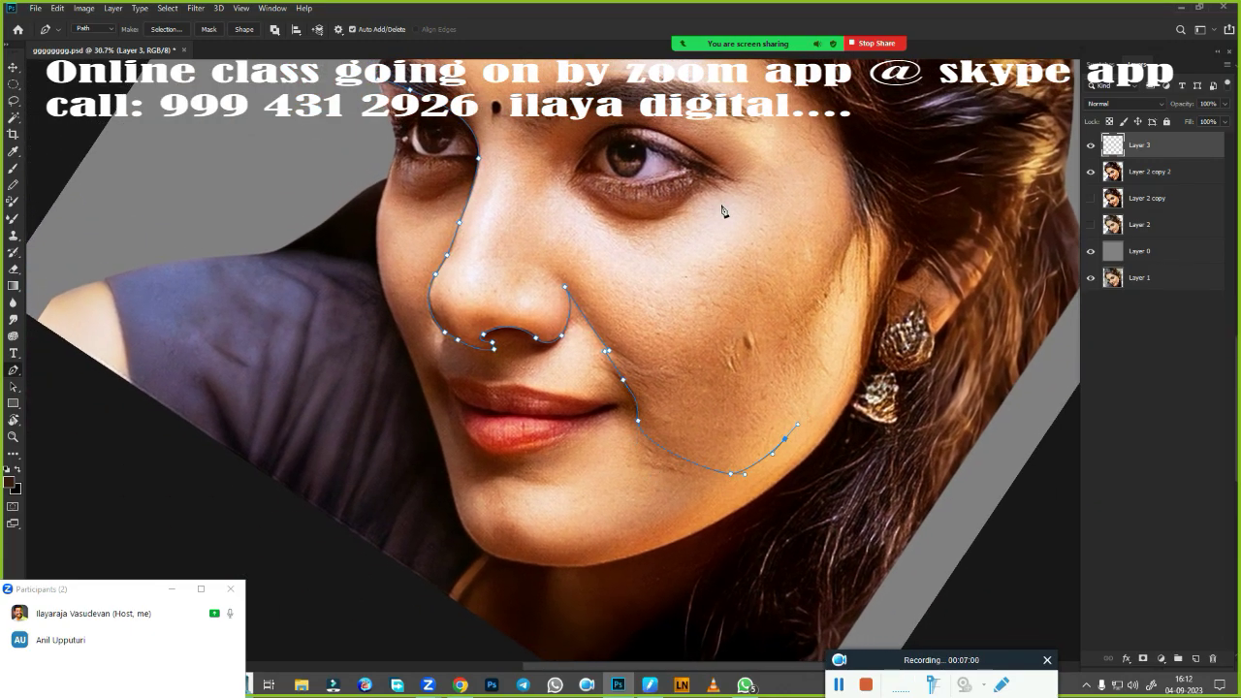
scroll(723, 211, "up", 3)
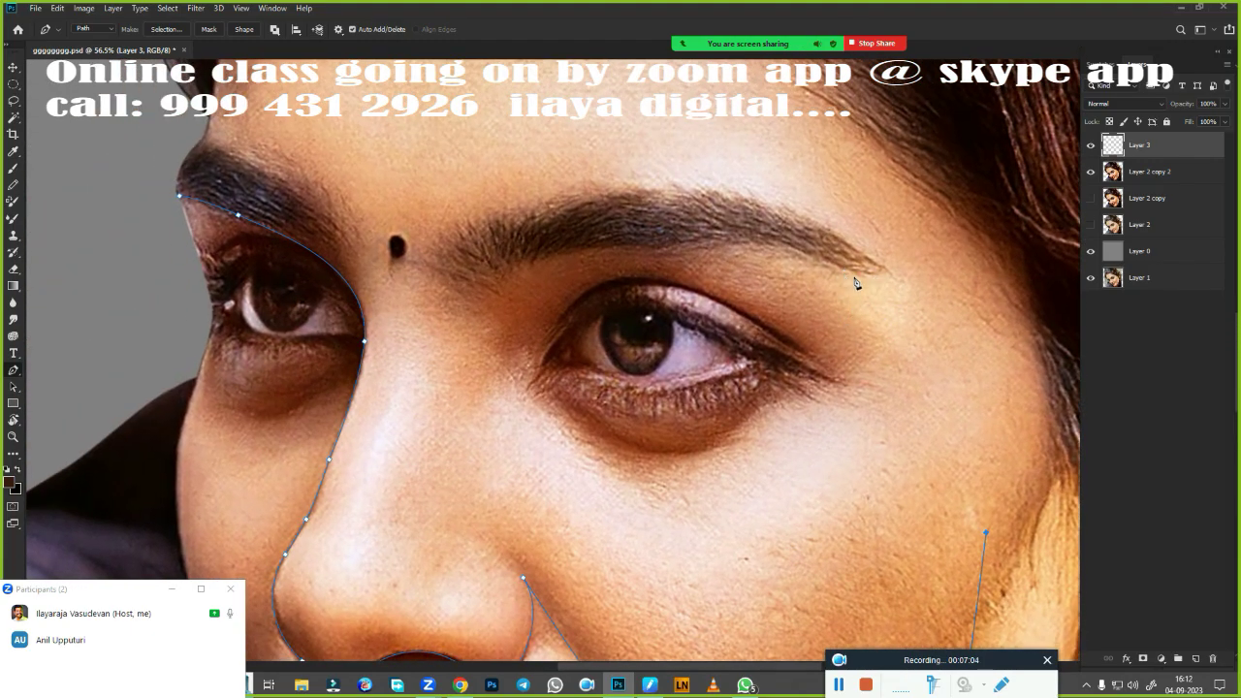
Route the path along the face edge and forehead, curving around both eyebrows
left_click(1021, 296)
left_click(736, 199)
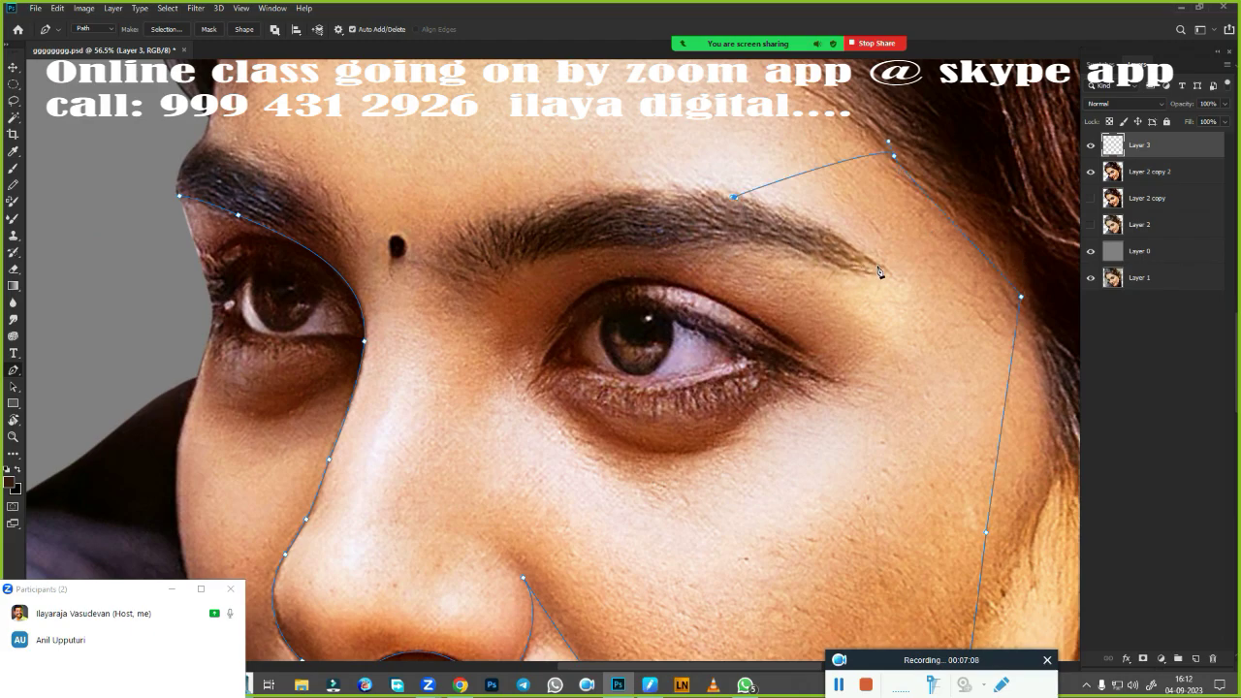
left_click_drag(876, 266, 925, 315)
left_click_drag(727, 238, 678, 239)
left_click_drag(485, 286, 454, 326)
left_click(486, 285, "alt")
mouse_move(446, 256)
left_mouse_down()
mouse_move(461, 233)
mouse_move(546, 203)
left_mouse_up()
left_click_drag(624, 194, 640, 190)
mouse_move(391, 185)
left_mouse_down()
mouse_move(675, 347)
mouse_move(676, 415)
left_mouse_up()
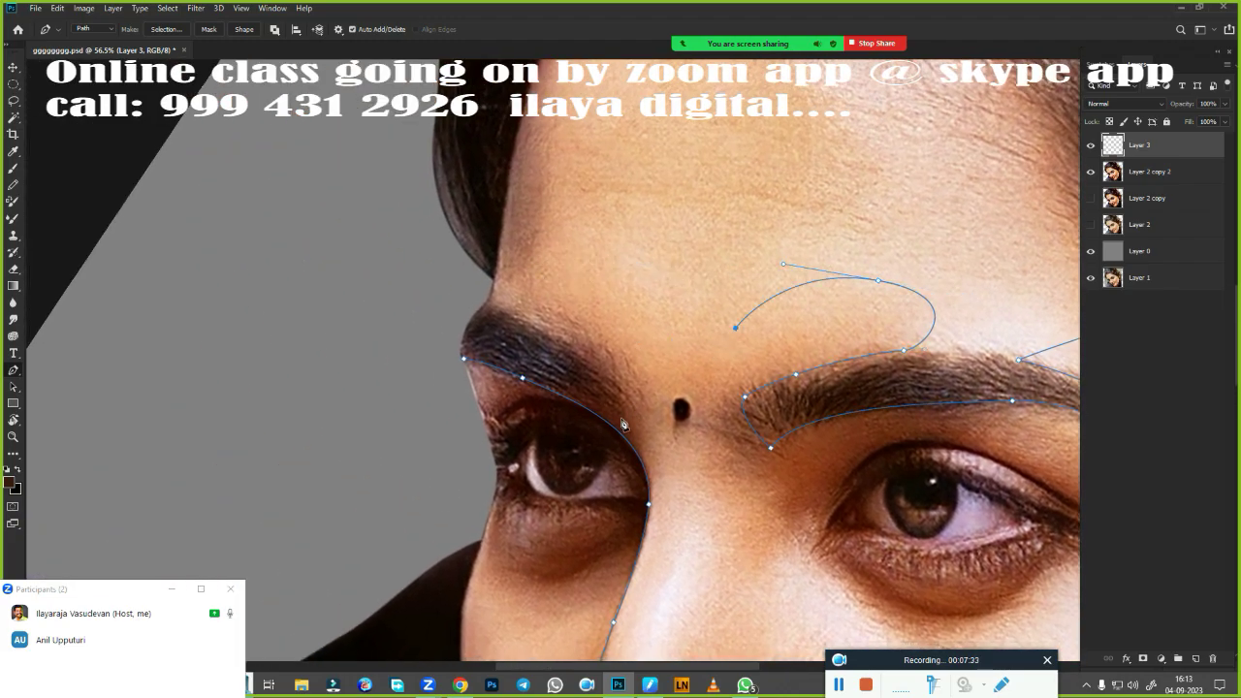
left_click(626, 421)
left_click_drag(550, 334, 512, 319)
Close the face path and load it as an active selection
left_click(461, 354)
key("ctrl+Return")
scroll(770, 332, "down", 3)
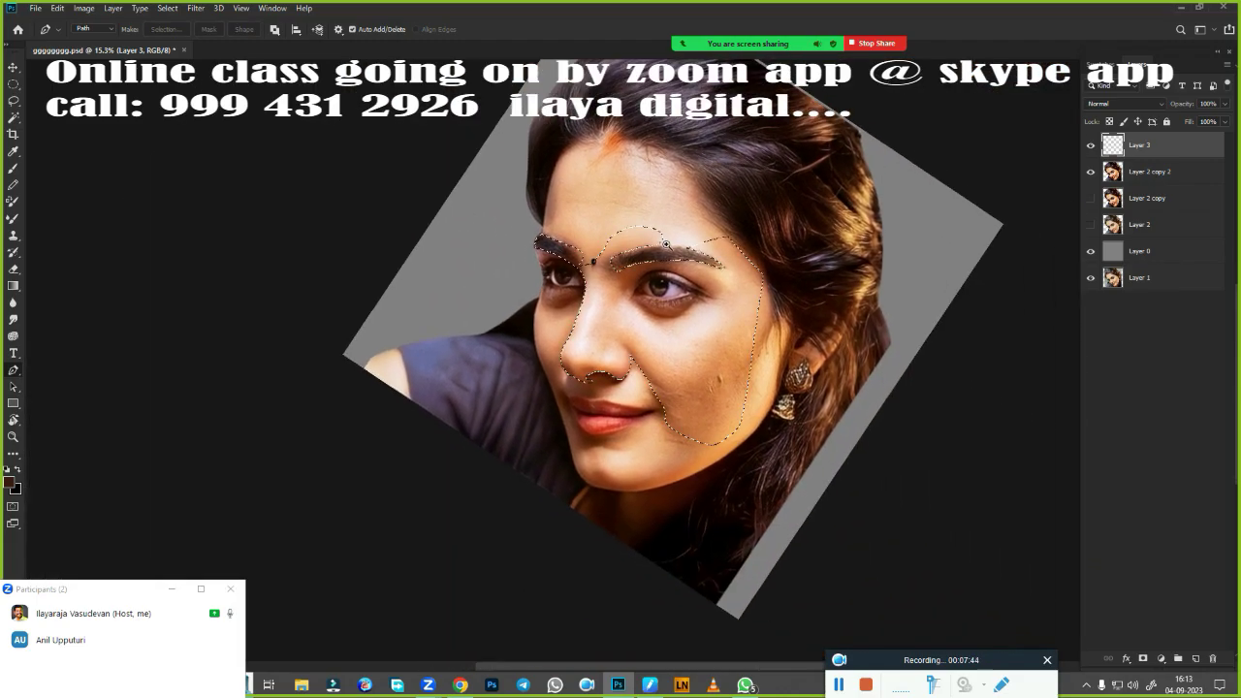
scroll(699, 331, "up", 2)
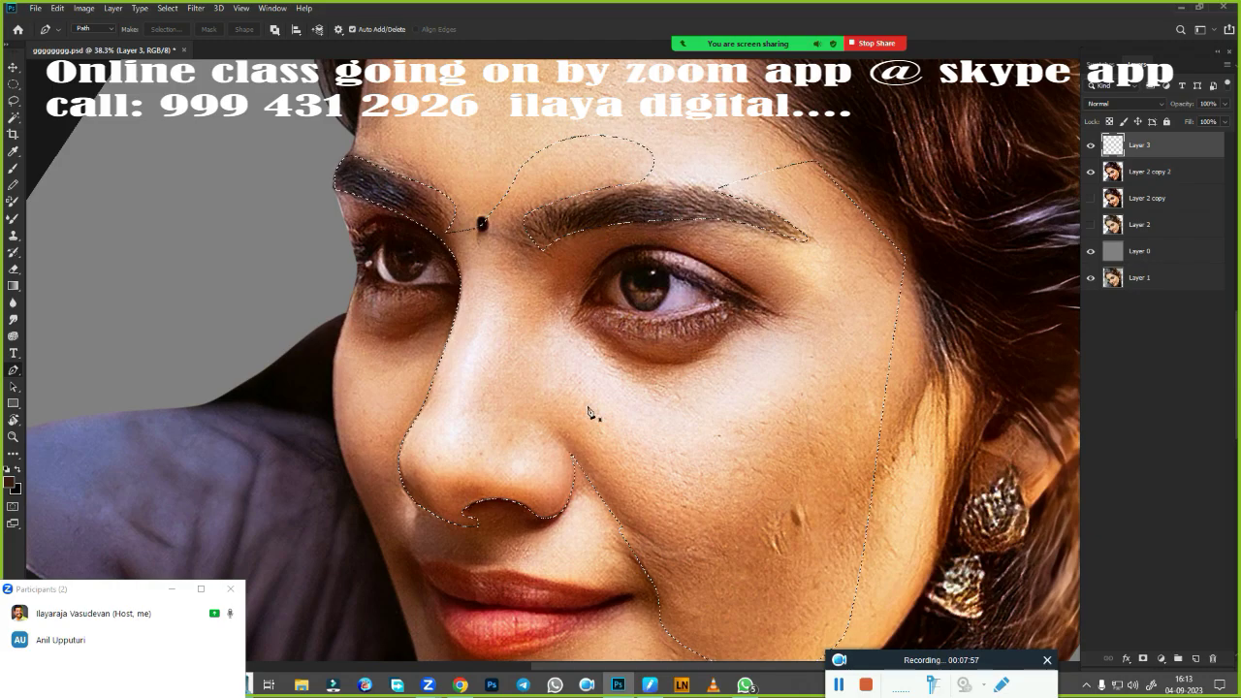
scroll(582, 271, "up", 2)
key("v")
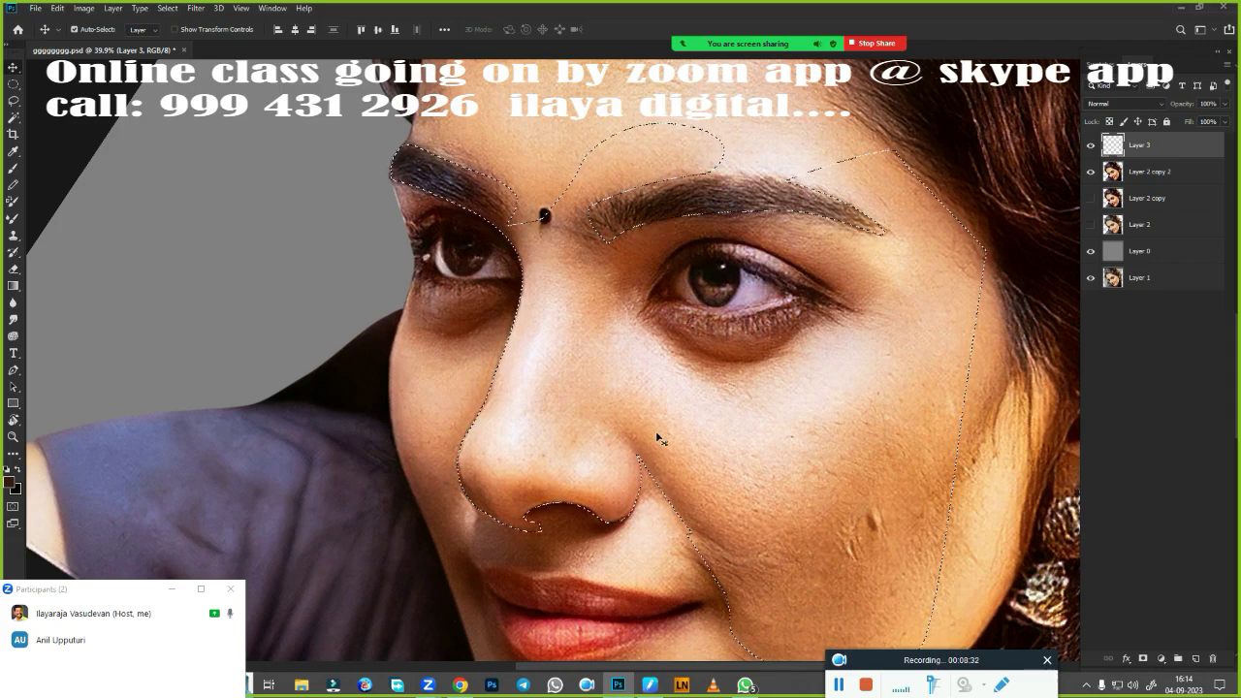
Switch to the Smudge tool, check the brush presets, and zoom in on the nose
key("r")
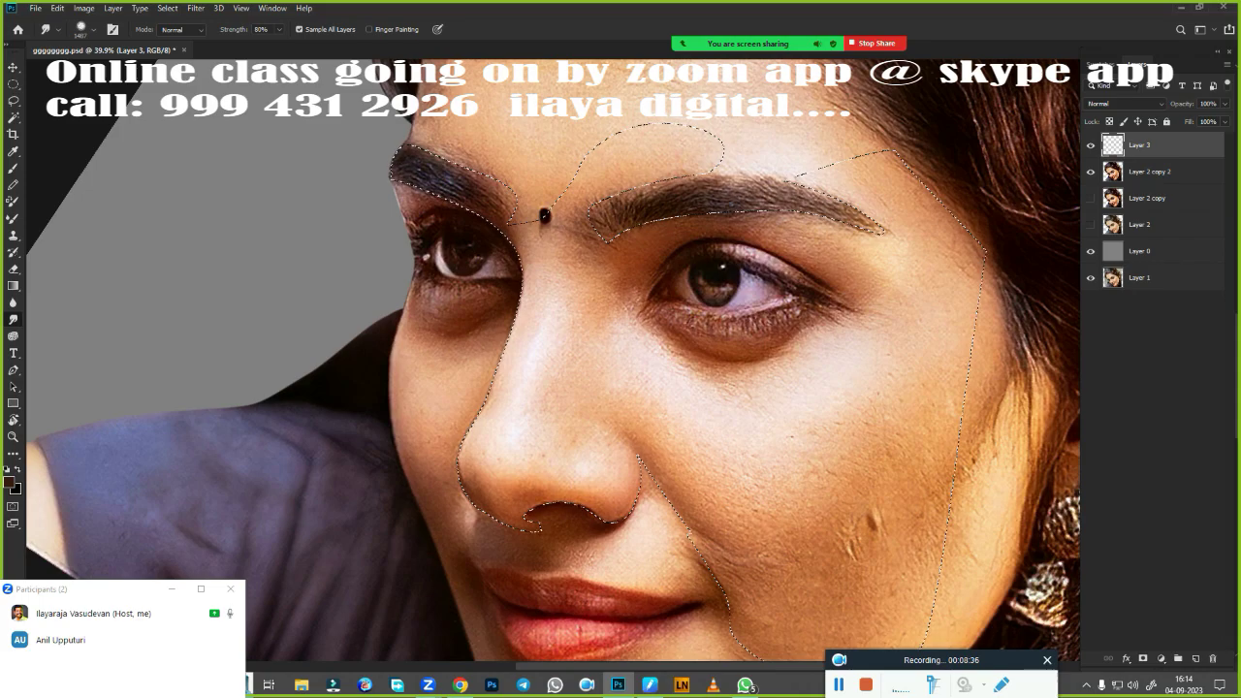
right_click(534, 287)
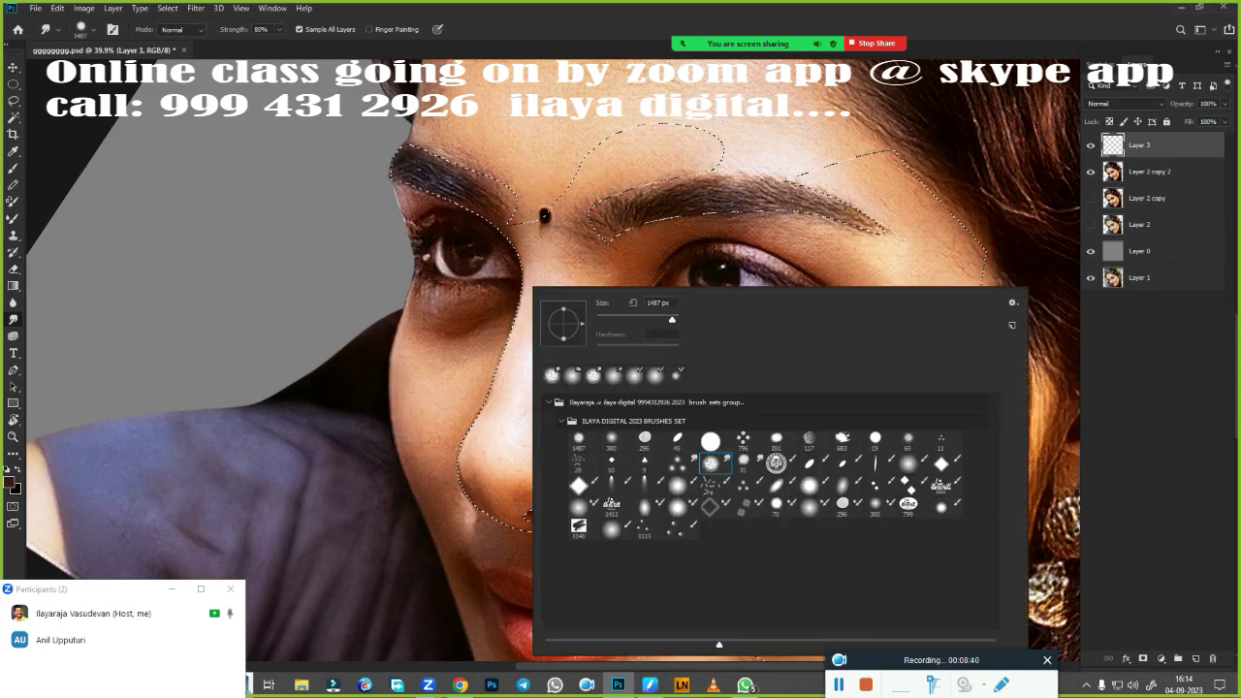
left_click(607, 14)
scroll(604, 371, "up", 2)
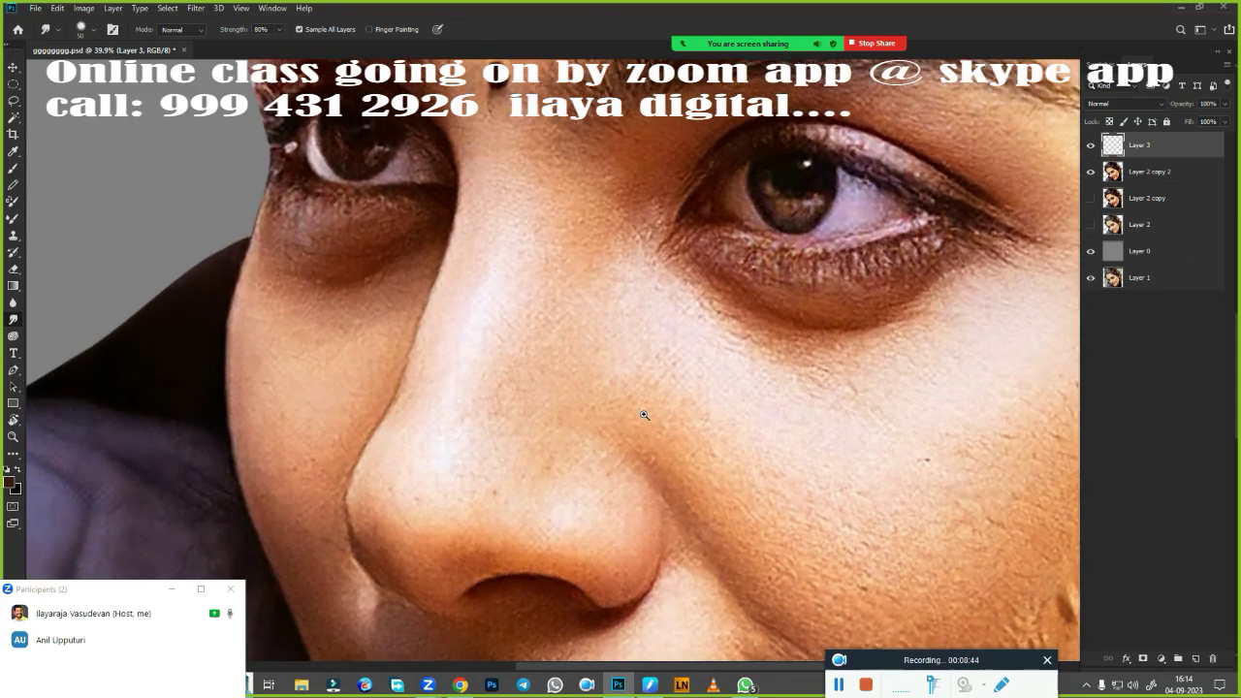
scroll(643, 410, "up", 2)
scroll(679, 291, "up", 2)
scroll(710, 328, "up", 2)
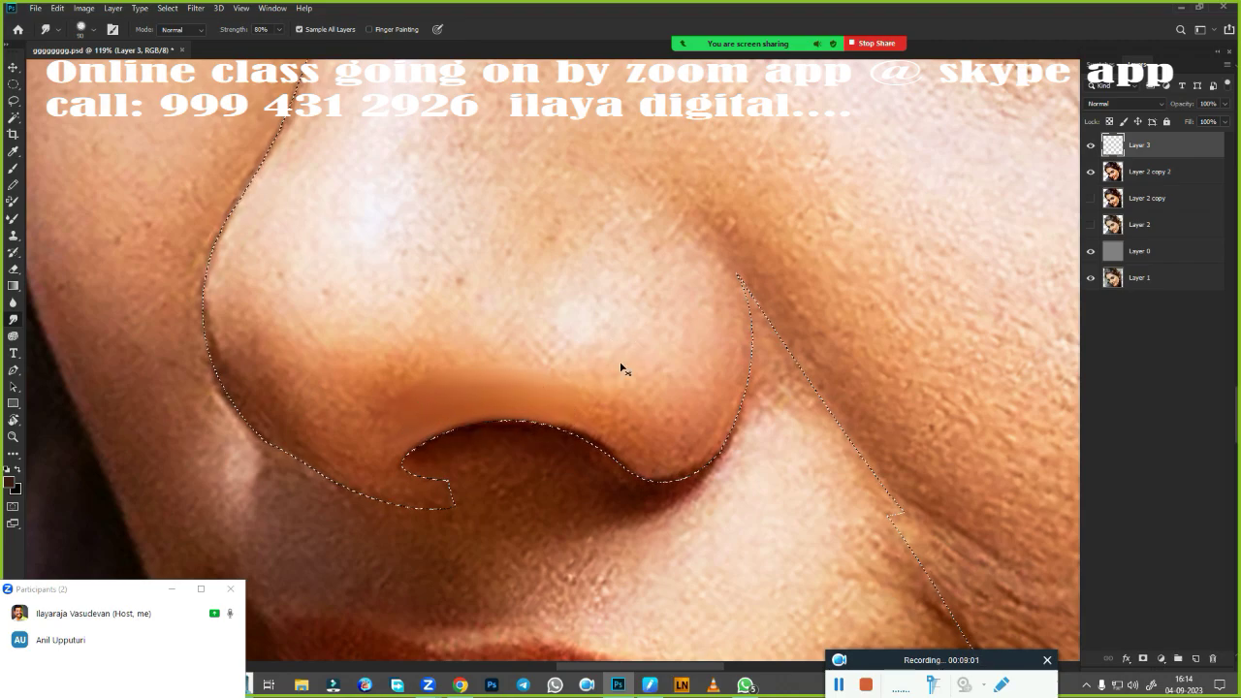
Feather the selection by 2 pixels and smudge the upper nose tip and its highlight
key("shift+F6")
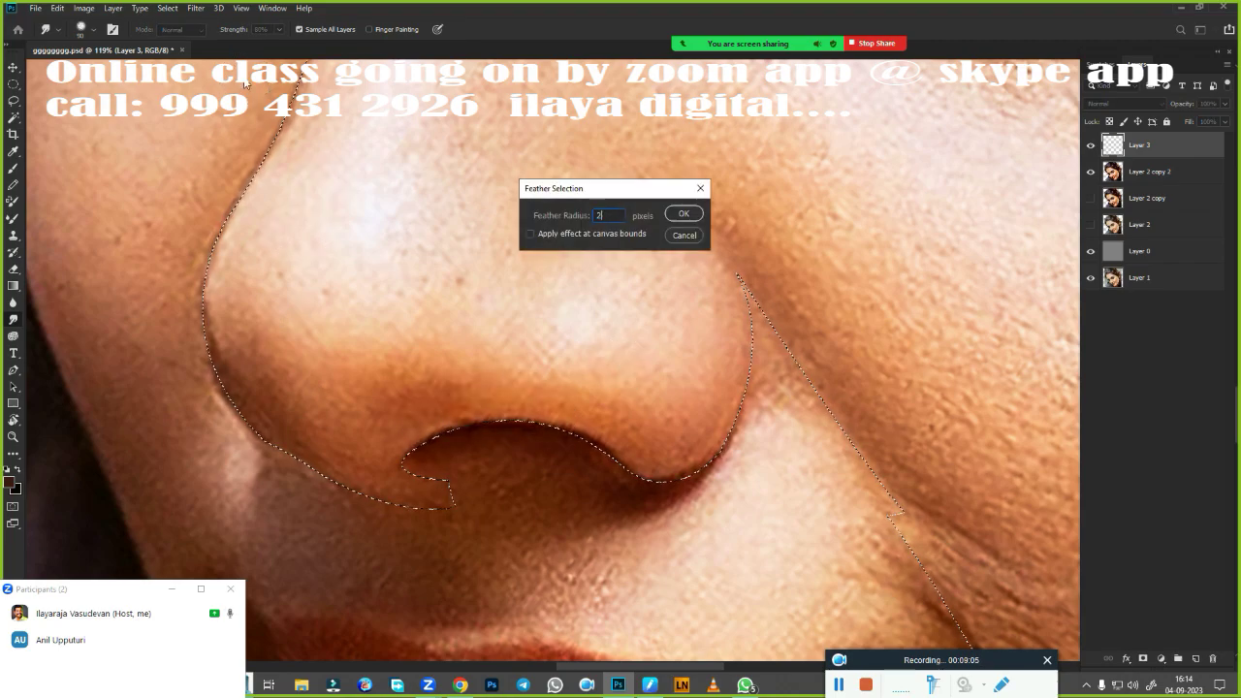
key("Return")
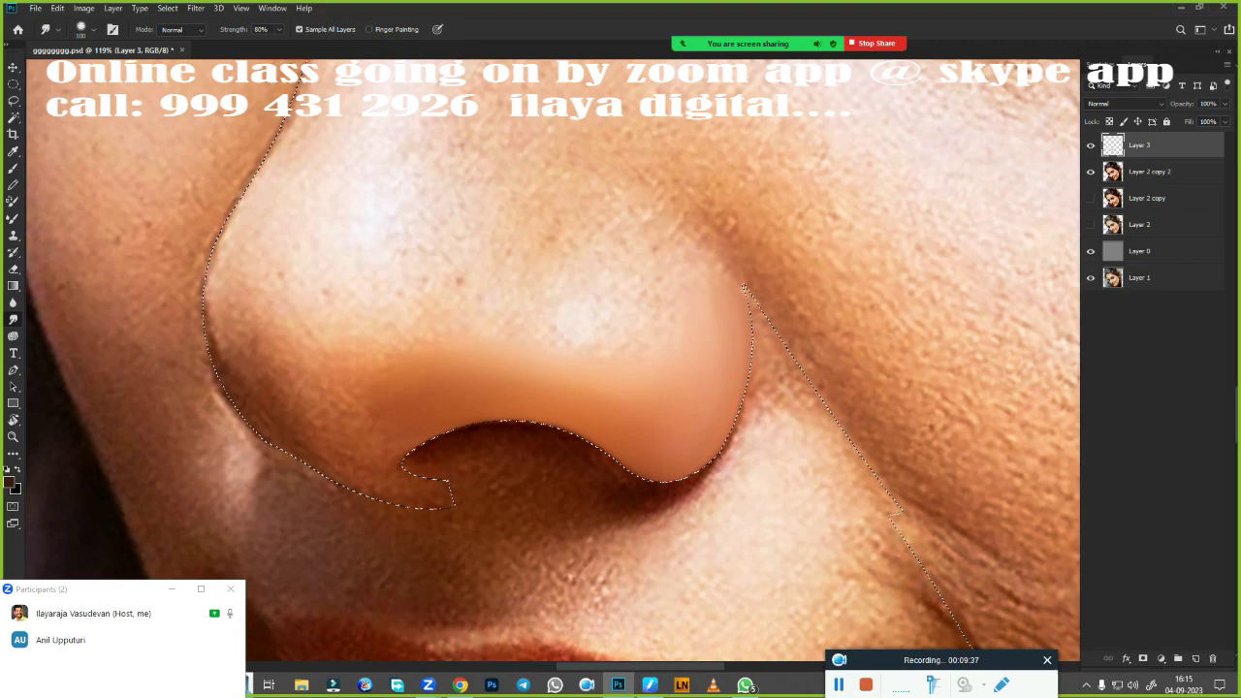
left_click_drag(665, 243, 695, 269)
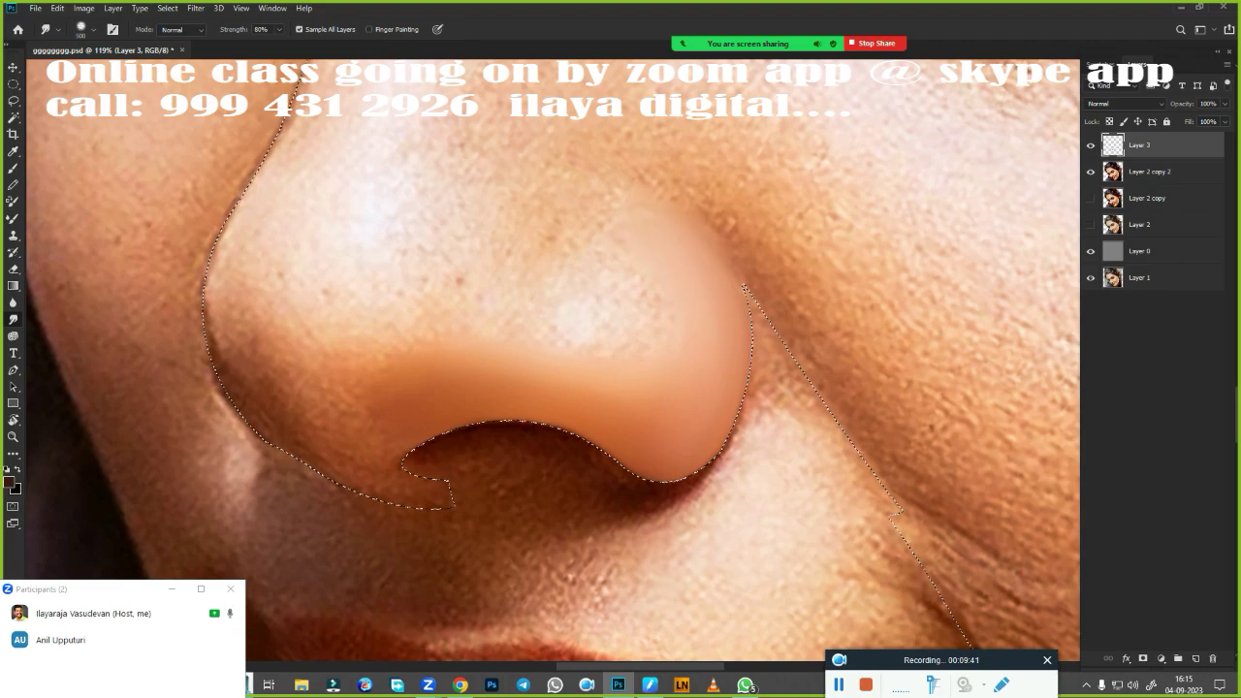
key("bracketleft")
key("bracketleft")
key("bracketleft")
mouse_move(665, 236)
left_mouse_down()
mouse_move(675, 255)
mouse_move(645, 222)
mouse_move(610, 226)
mouse_move(727, 331)
left_mouse_up()
mouse_move(582, 310)
left_mouse_down()
mouse_move(615, 327)
mouse_move(596, 282)
mouse_move(611, 330)
mouse_move(637, 319)
mouse_move(604, 311)
mouse_move(606, 262)
left_mouse_up()
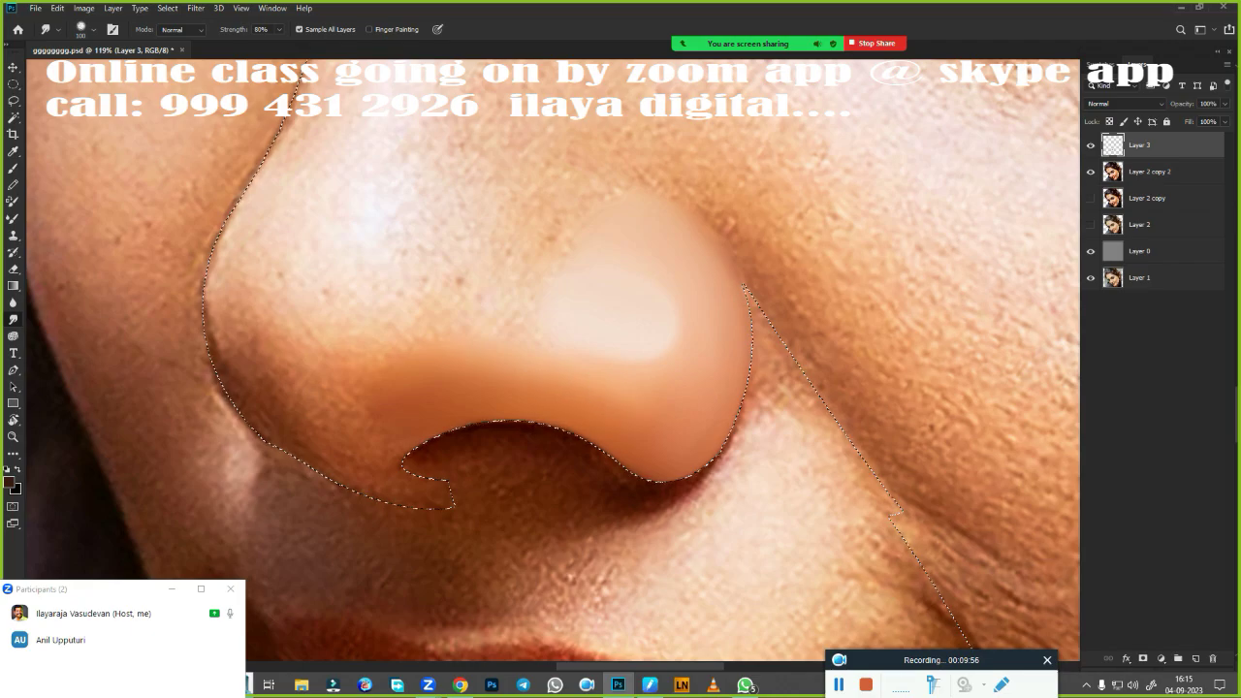
Smudge the skin beside the nostril, under the nose and along the nose's left edge
scroll(485, 421, "up", 2)
scroll(678, 407, "down", 5)
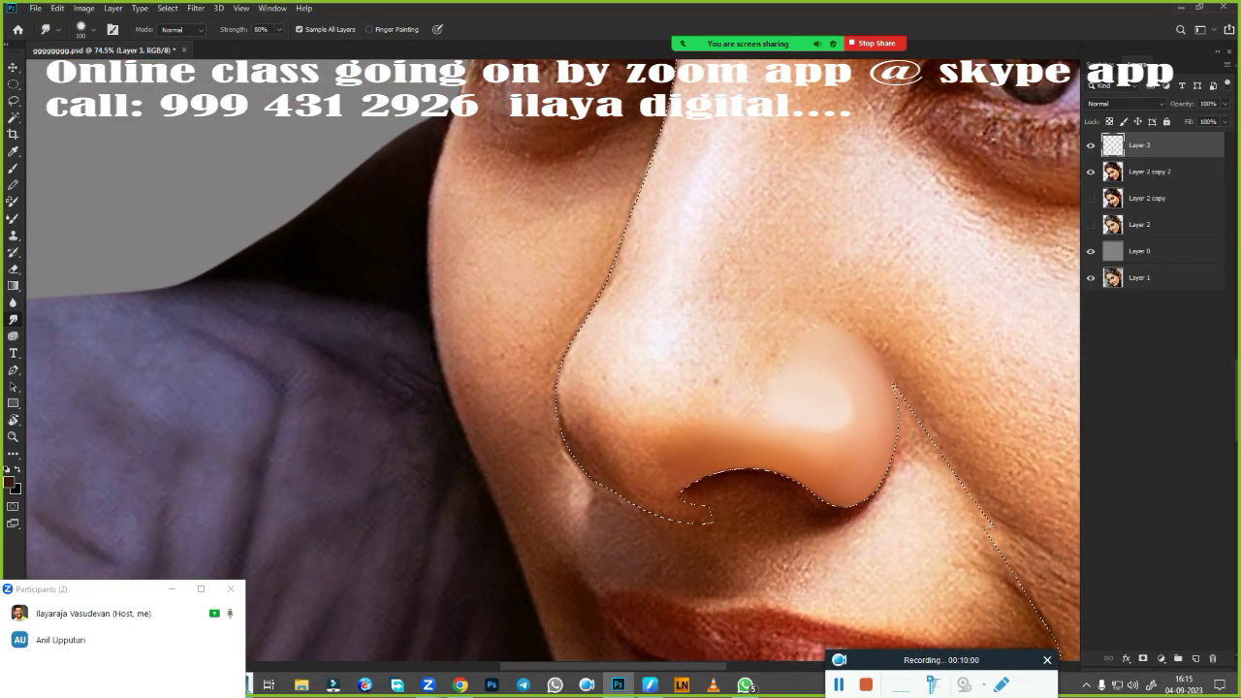
key("ctrl+d")
scroll(654, 241, "up", 3)
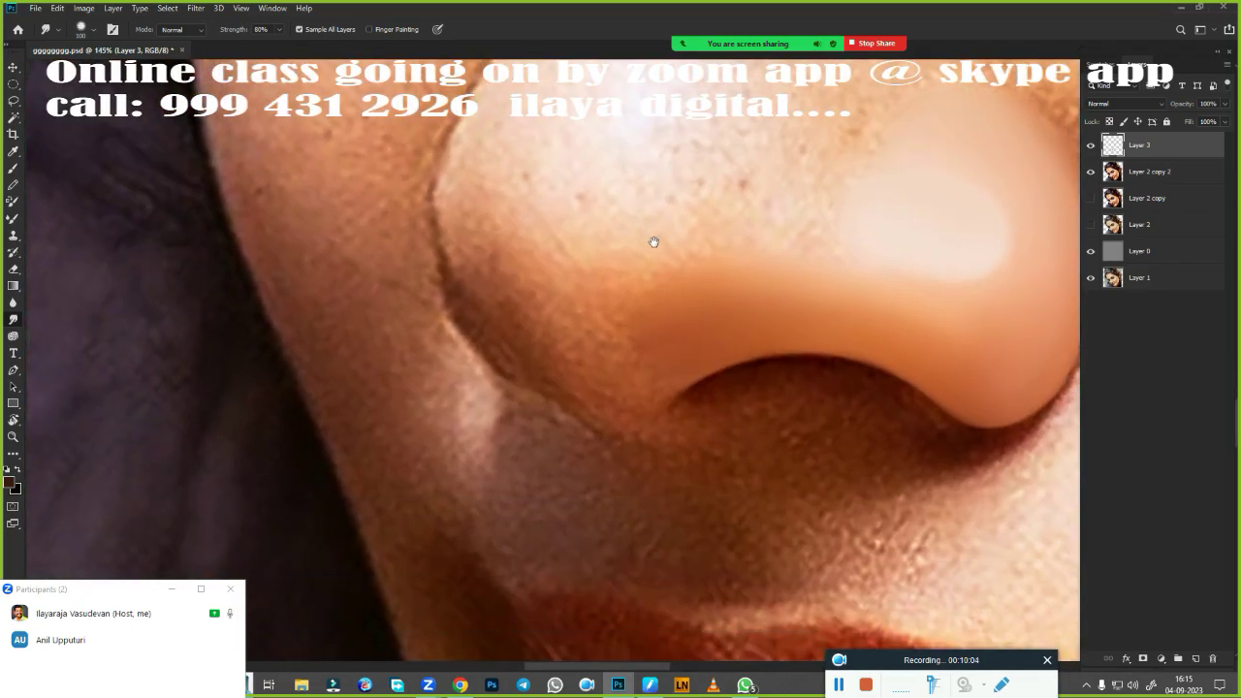
scroll(654, 241, "down", 2)
key("ctrl+z")
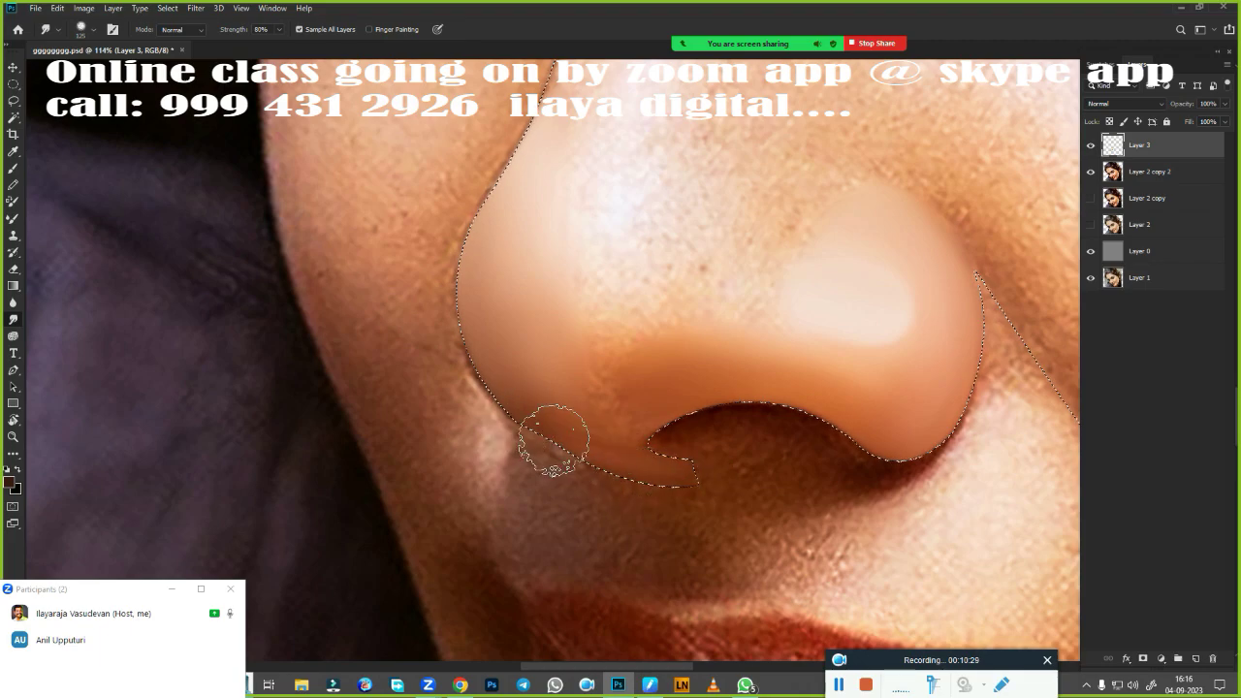
left_click_drag(543, 418, 606, 397)
left_click_drag(545, 333, 630, 373)
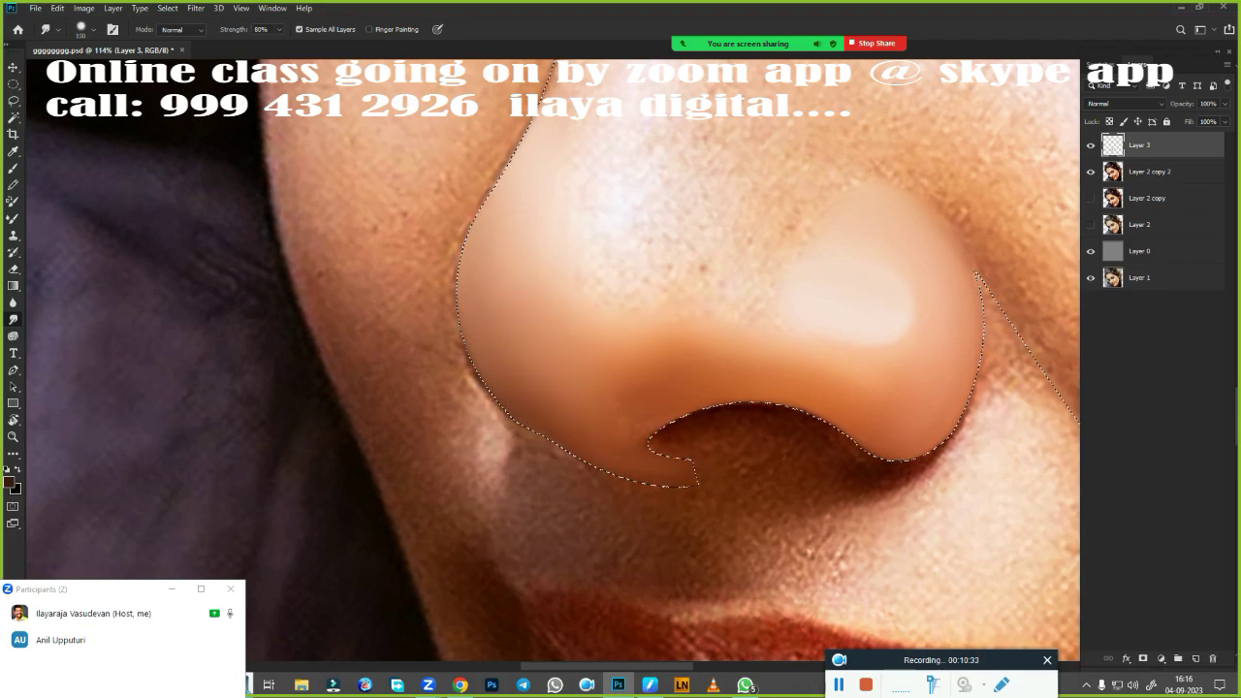
mouse_move(766, 344)
left_mouse_down()
mouse_move(701, 355)
mouse_move(645, 417)
left_mouse_up()
left_click_drag(489, 291, 513, 194)
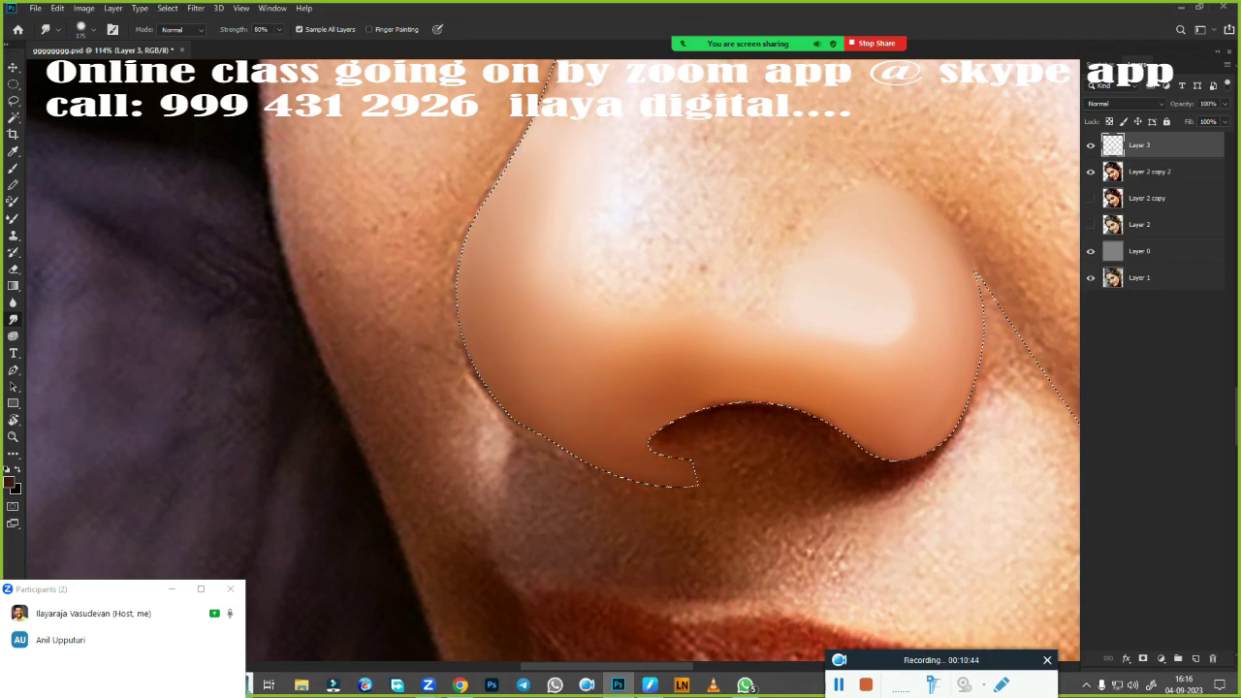
scroll(640, 359, "down", 3)
Smudge the inner eye corner and between the brows near the bindi, brush 150–175
scroll(648, 378, "up", 2)
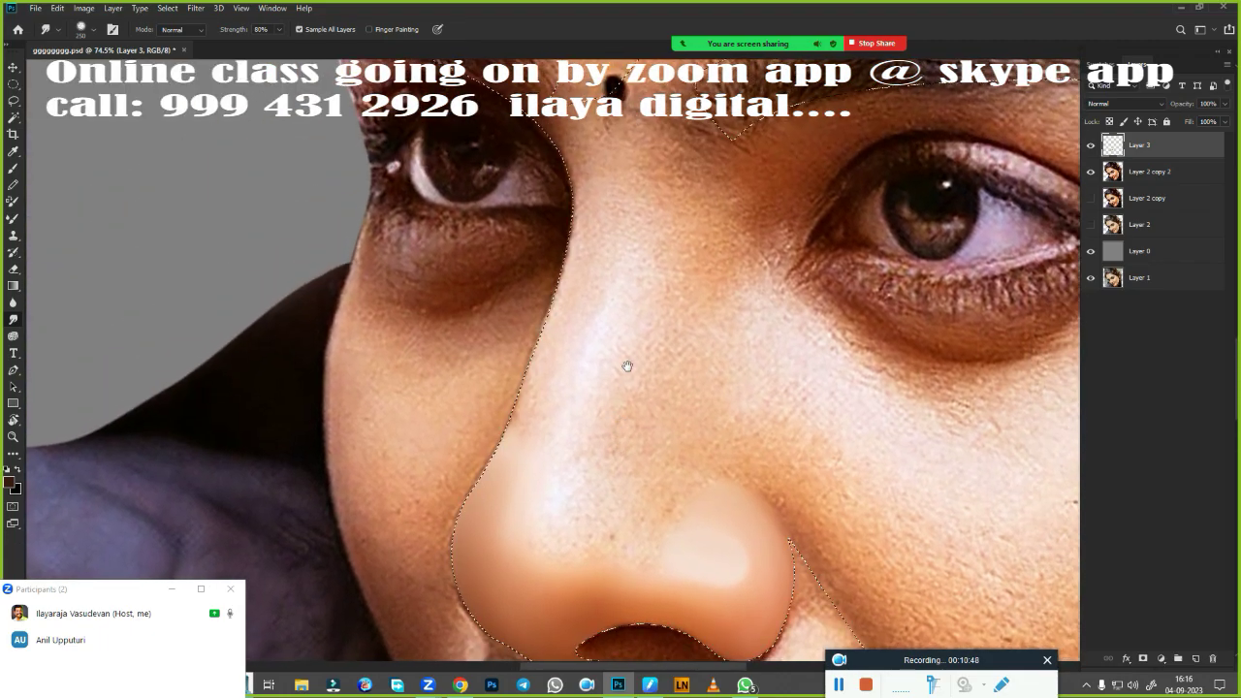
scroll(650, 373, "up", 3)
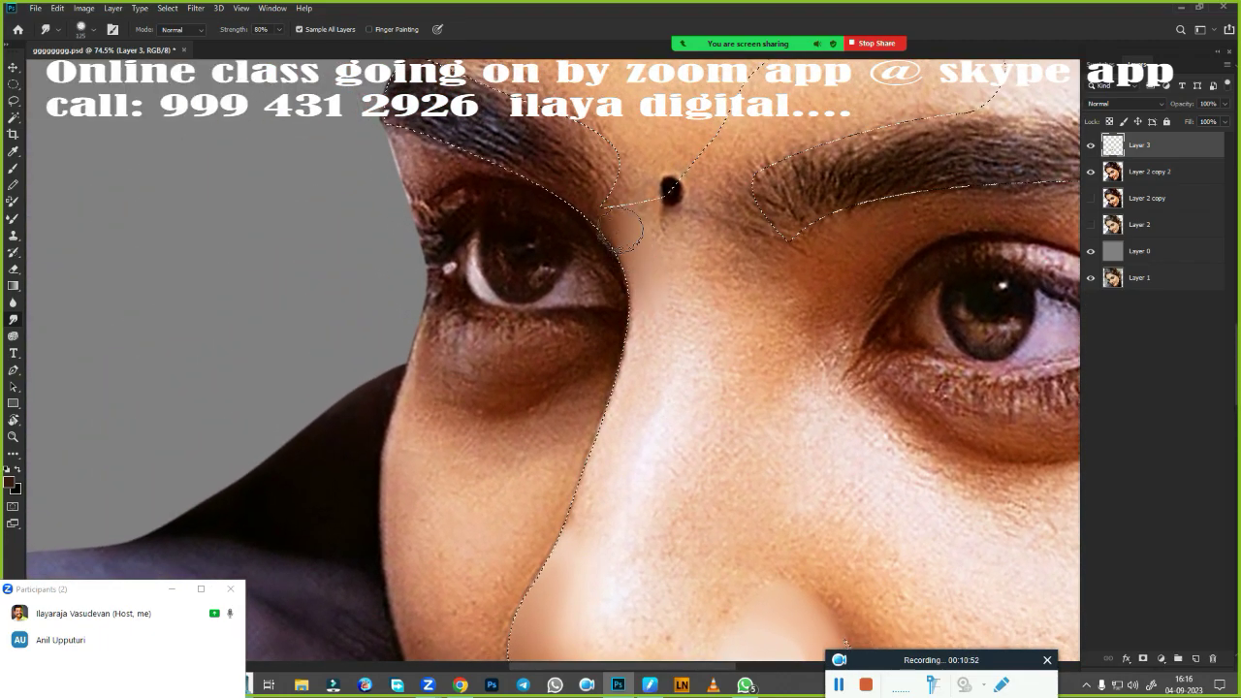
left_click_drag(623, 229, 653, 235)
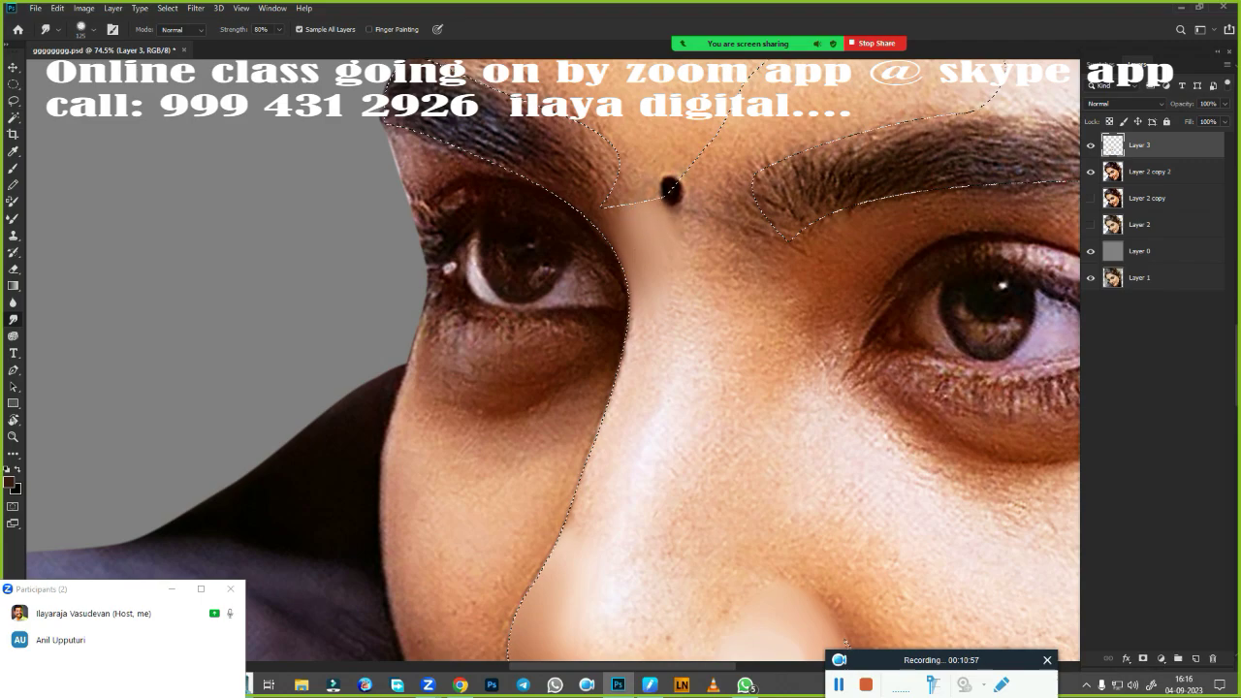
key("bracketright")
key("bracketright")
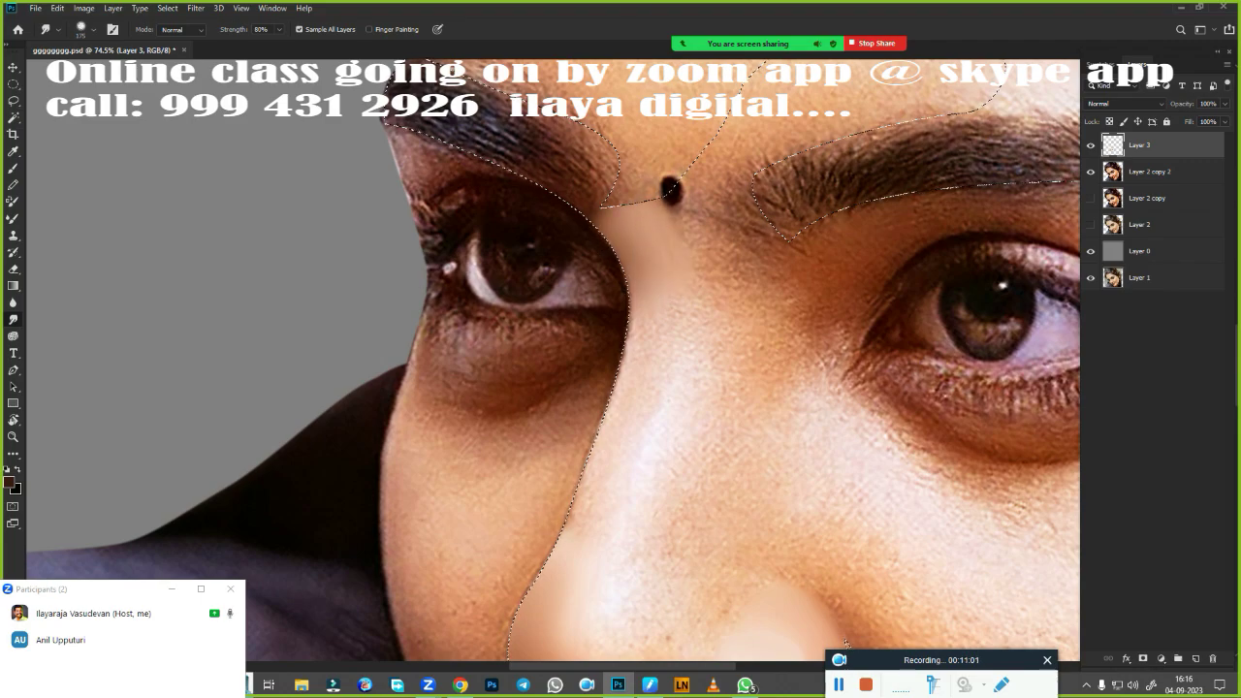
mouse_move(688, 236)
left_mouse_down()
mouse_move(740, 194)
mouse_move(719, 186)
left_mouse_up()
key("bracketleft")
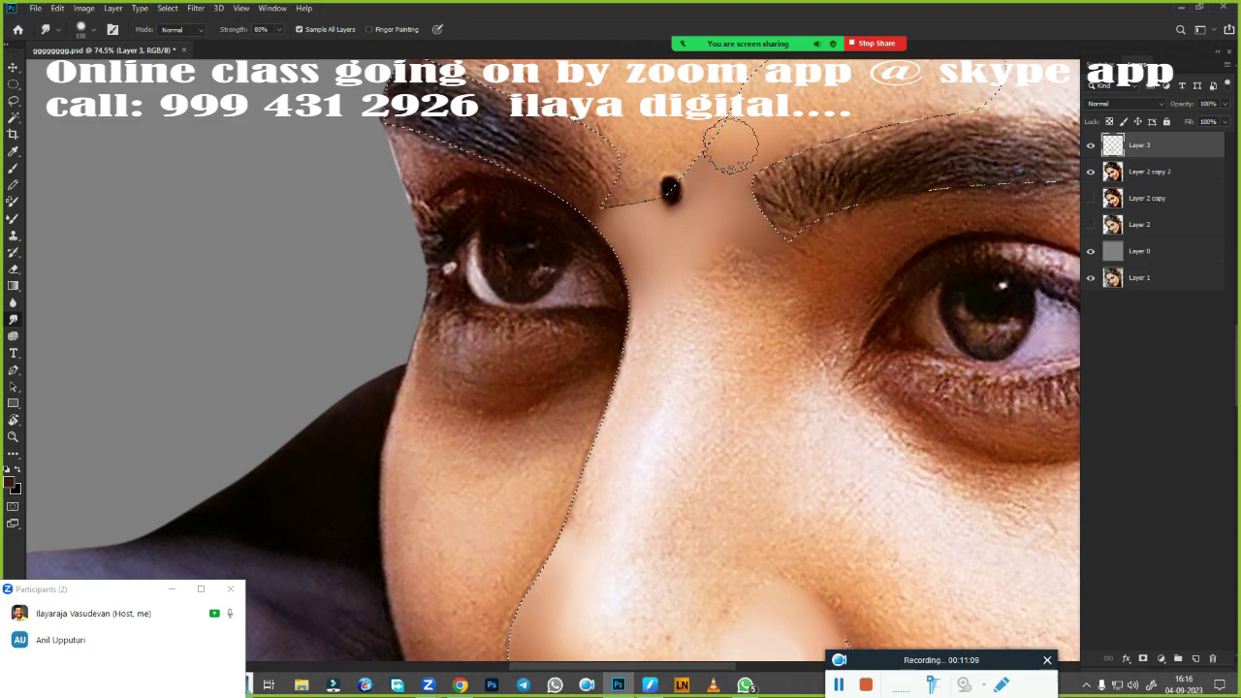
key("bracketright")
left_click_drag(725, 244, 715, 249)
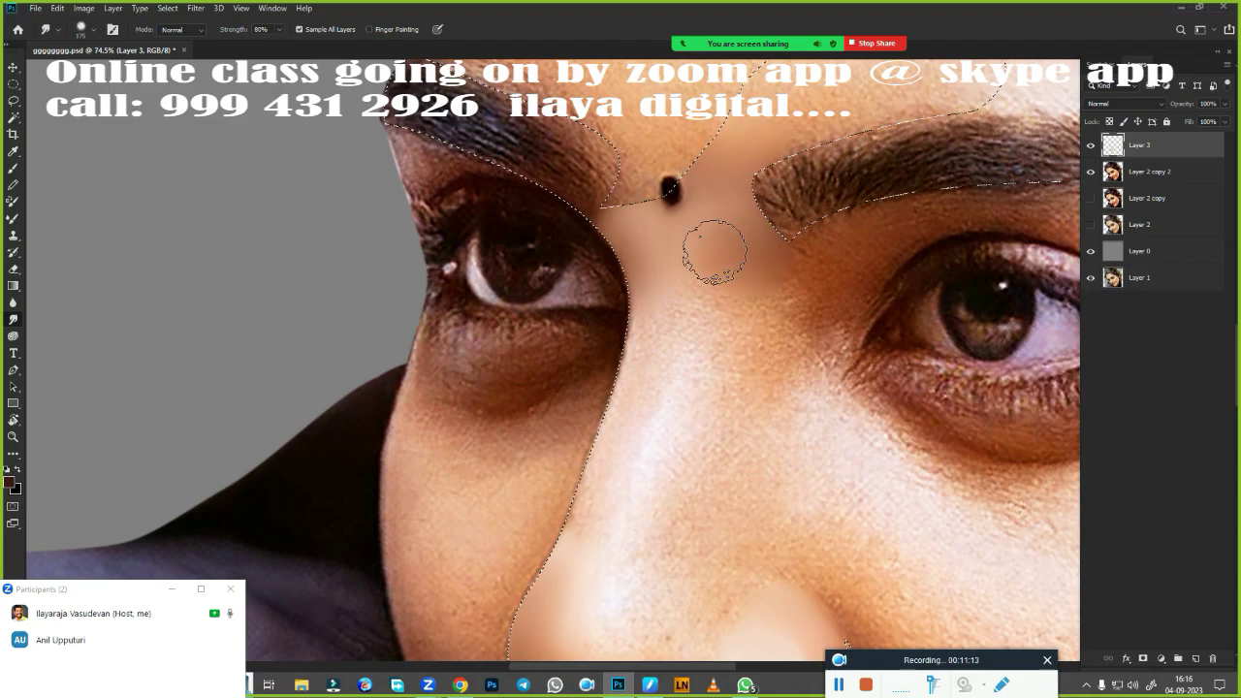
left_click_drag(719, 450, 650, 304)
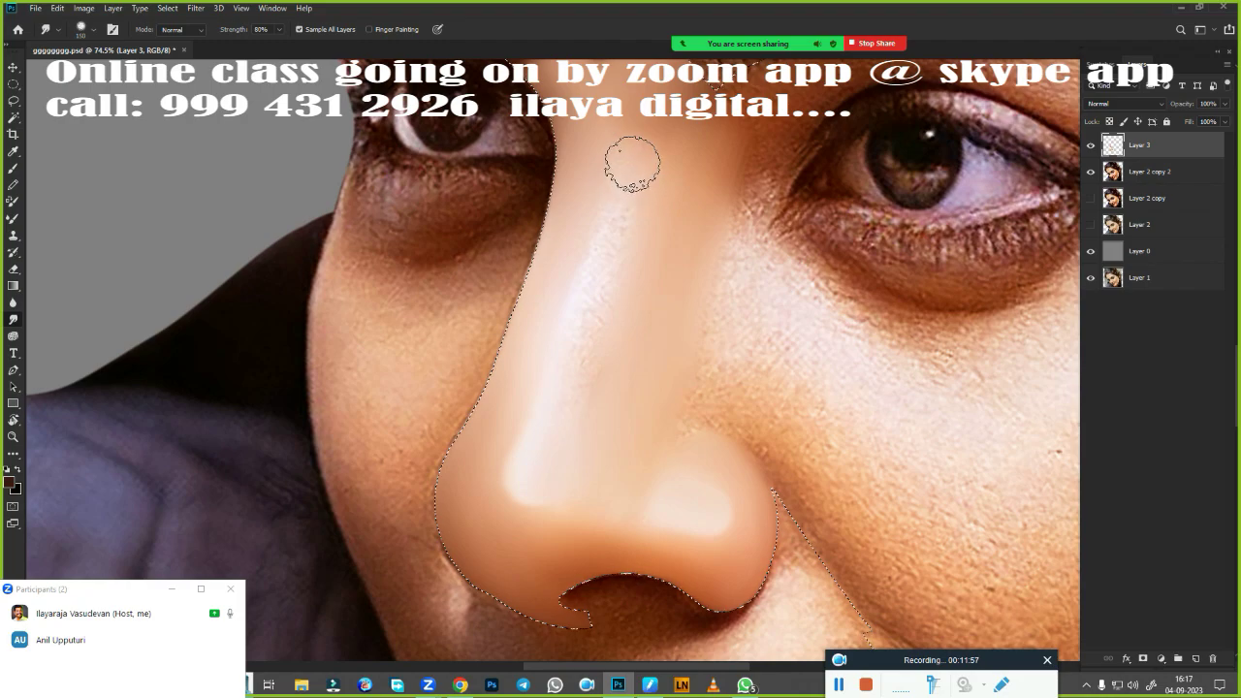
Smooth the nose bridge, then smear the skin from beside the nose toward the cheek
left_click_drag(611, 194, 647, 145)
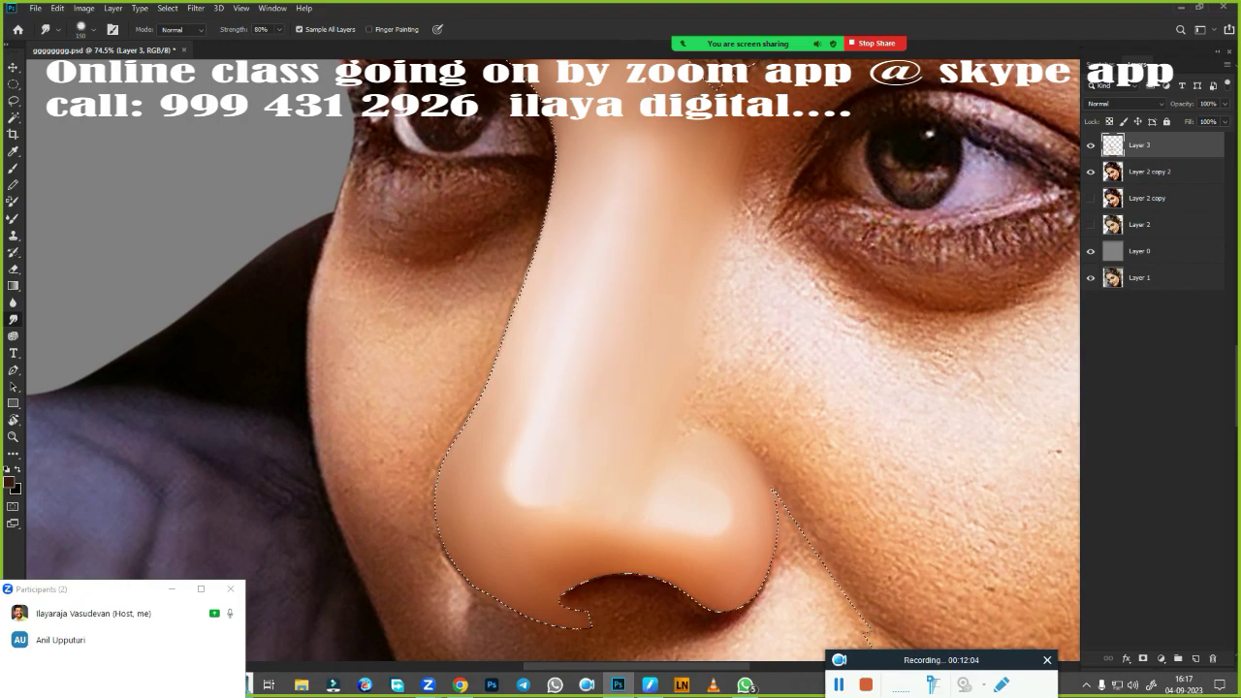
key("ctrl+0")
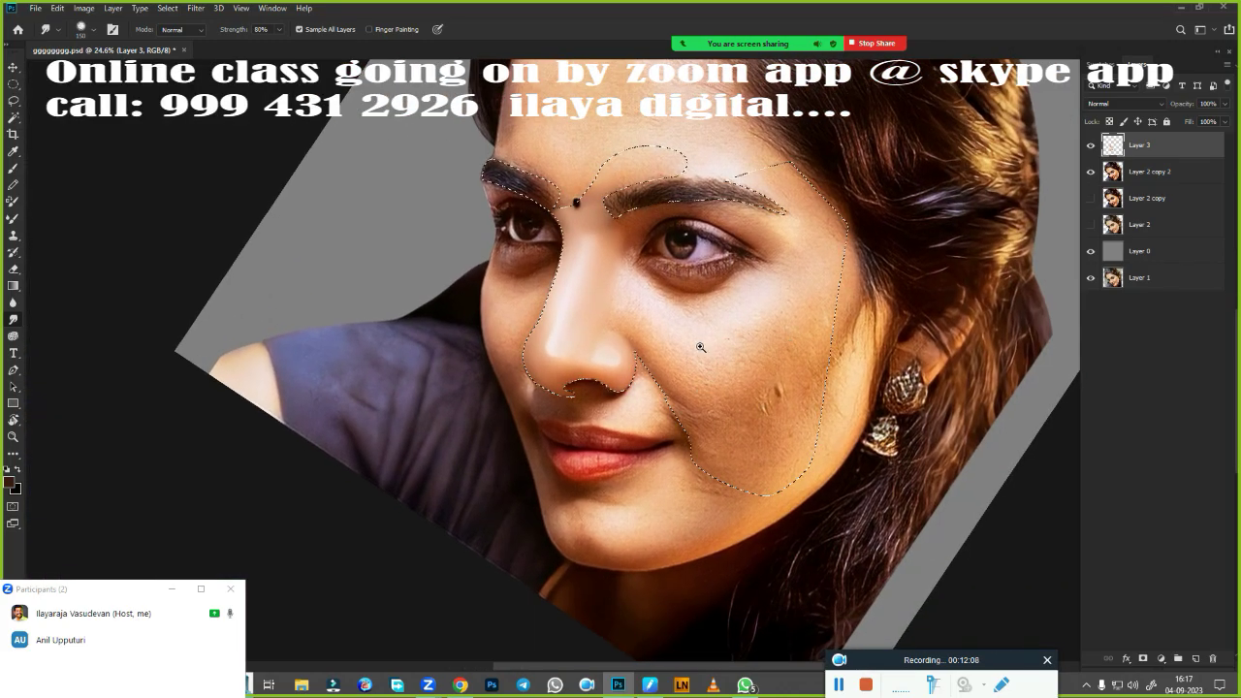
scroll(678, 359, "up", 2)
scroll(543, 340, "up", 2)
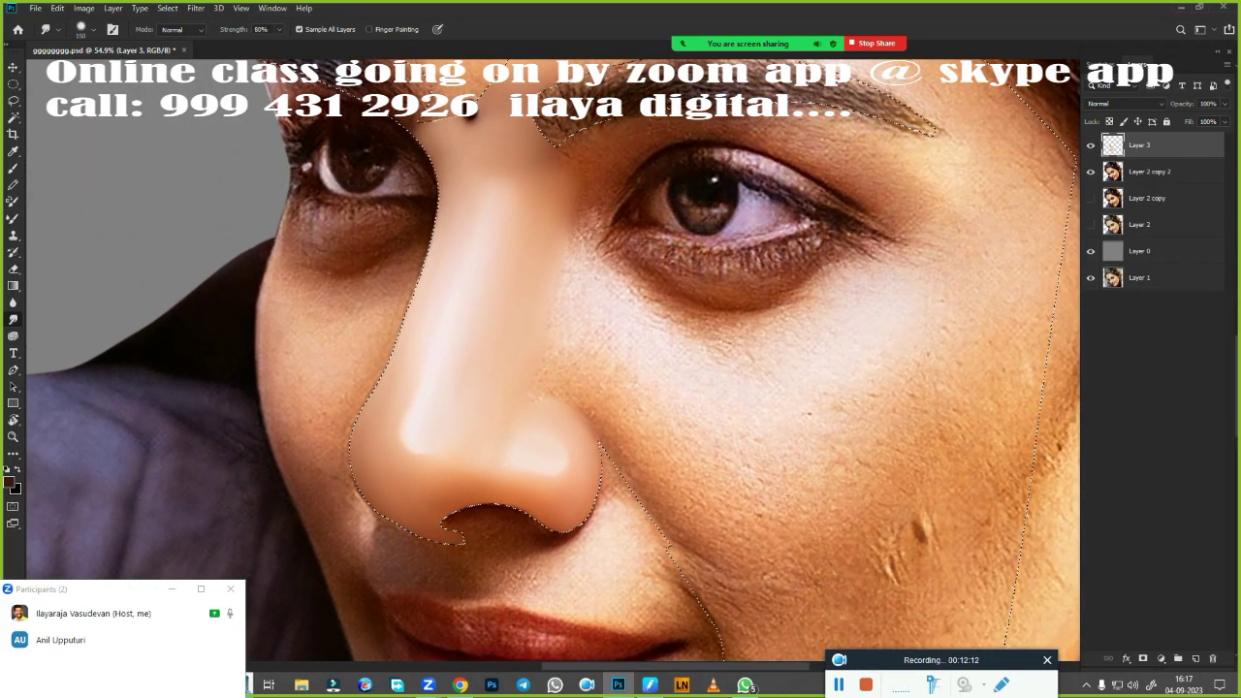
left_click_drag(677, 480, 493, 305)
scroll(493, 305, "up", 1)
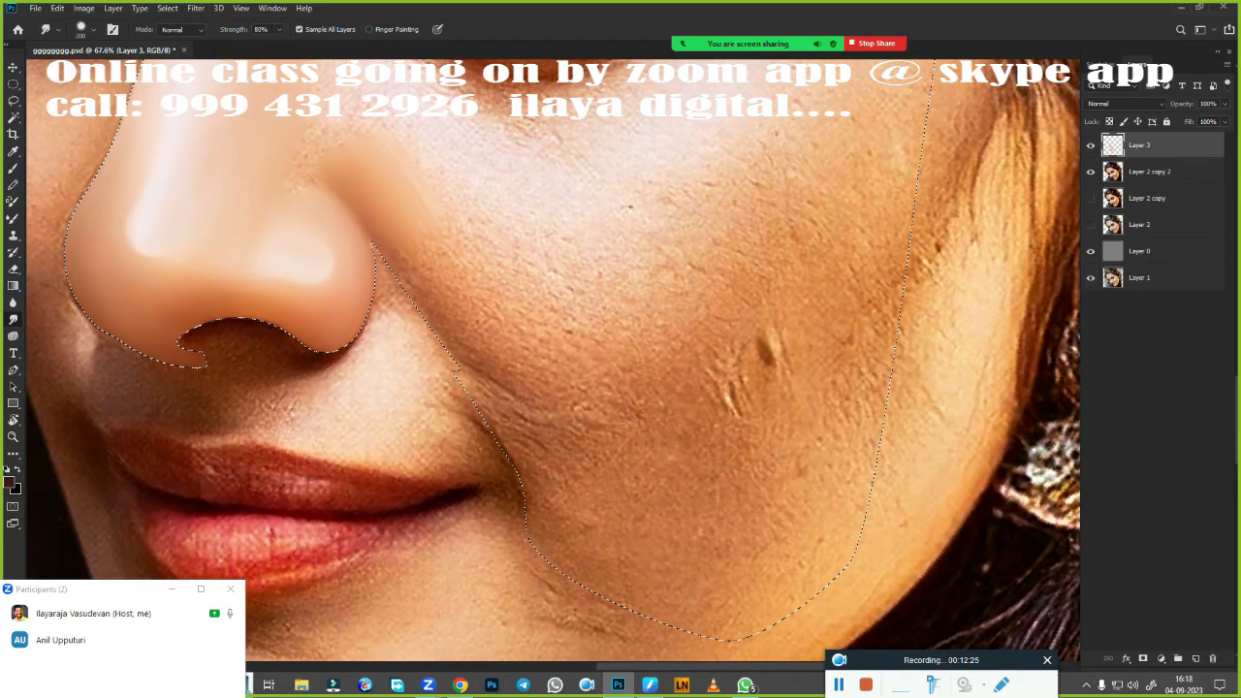
left_click_drag(344, 175, 499, 325)
left_click_drag(415, 346, 514, 393)
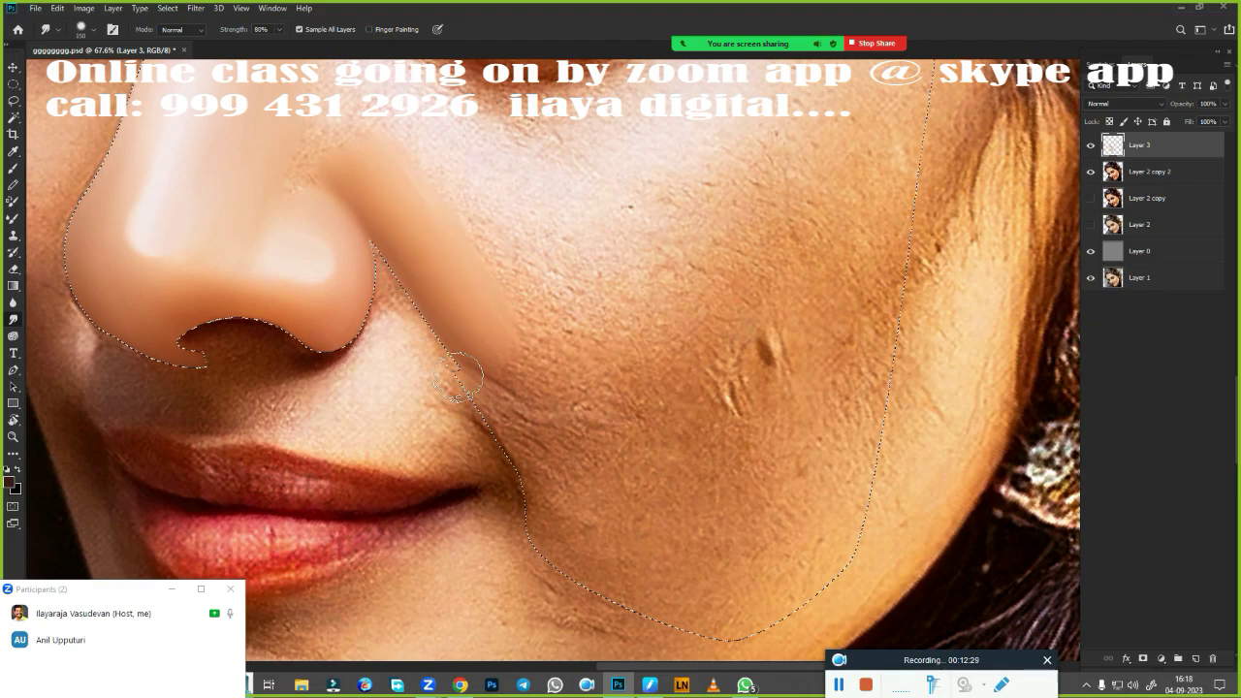
At brush size 250, smudge away texture across the upper and lower cheek
key("bracketleft")
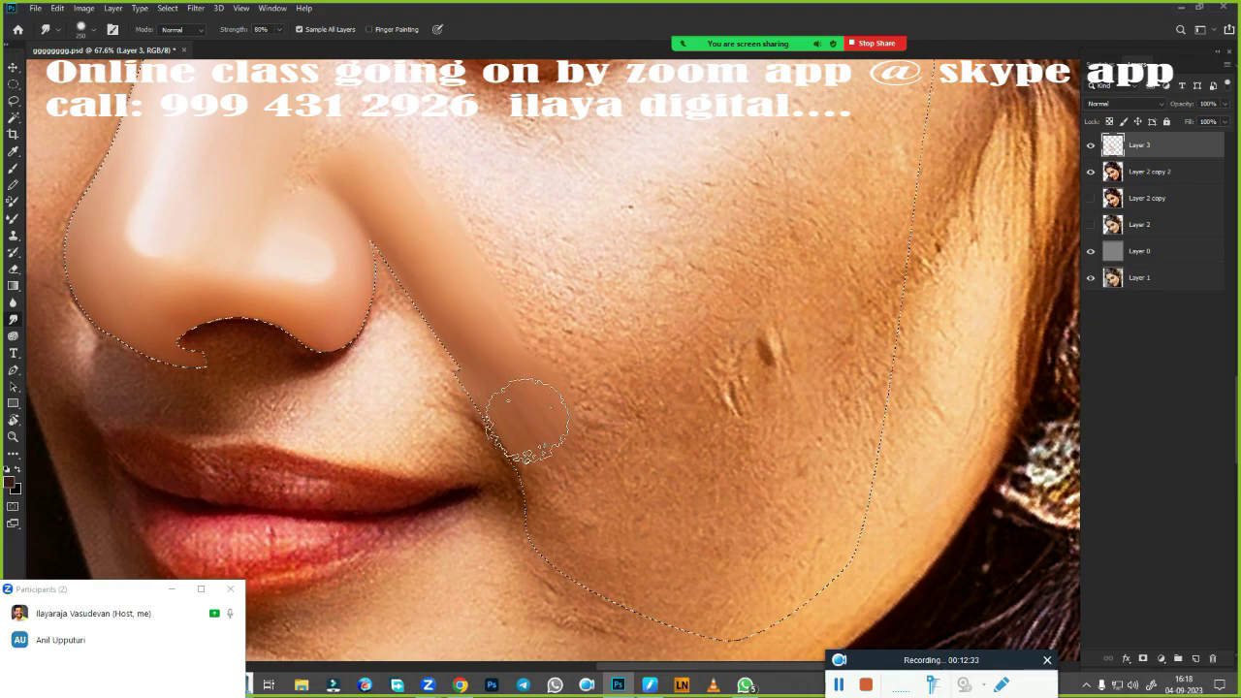
mouse_move(540, 346)
left_mouse_down()
mouse_move(555, 381)
mouse_move(604, 410)
mouse_move(707, 401)
mouse_move(595, 513)
mouse_move(576, 505)
mouse_move(687, 498)
mouse_move(624, 471)
mouse_move(582, 472)
mouse_move(558, 567)
left_mouse_up()
left_click_drag(825, 261, 776, 198)
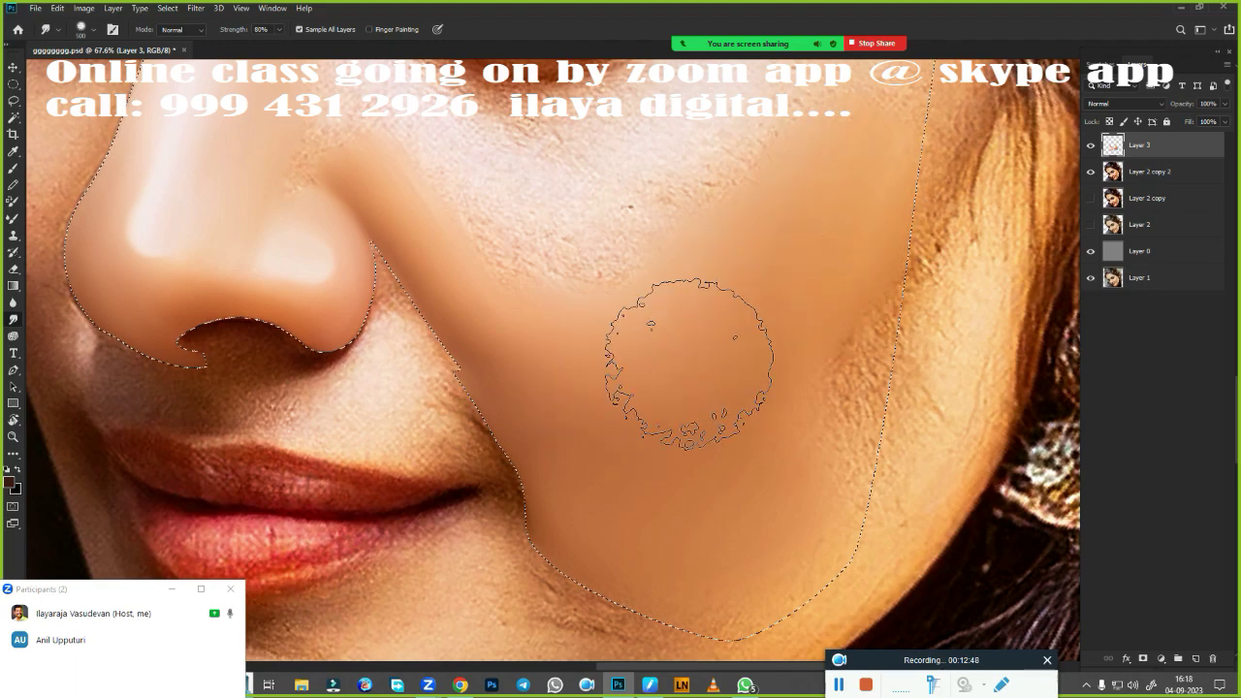
mouse_move(615, 319)
left_mouse_down()
mouse_move(753, 193)
mouse_move(808, 374)
mouse_move(831, 388)
left_mouse_up()
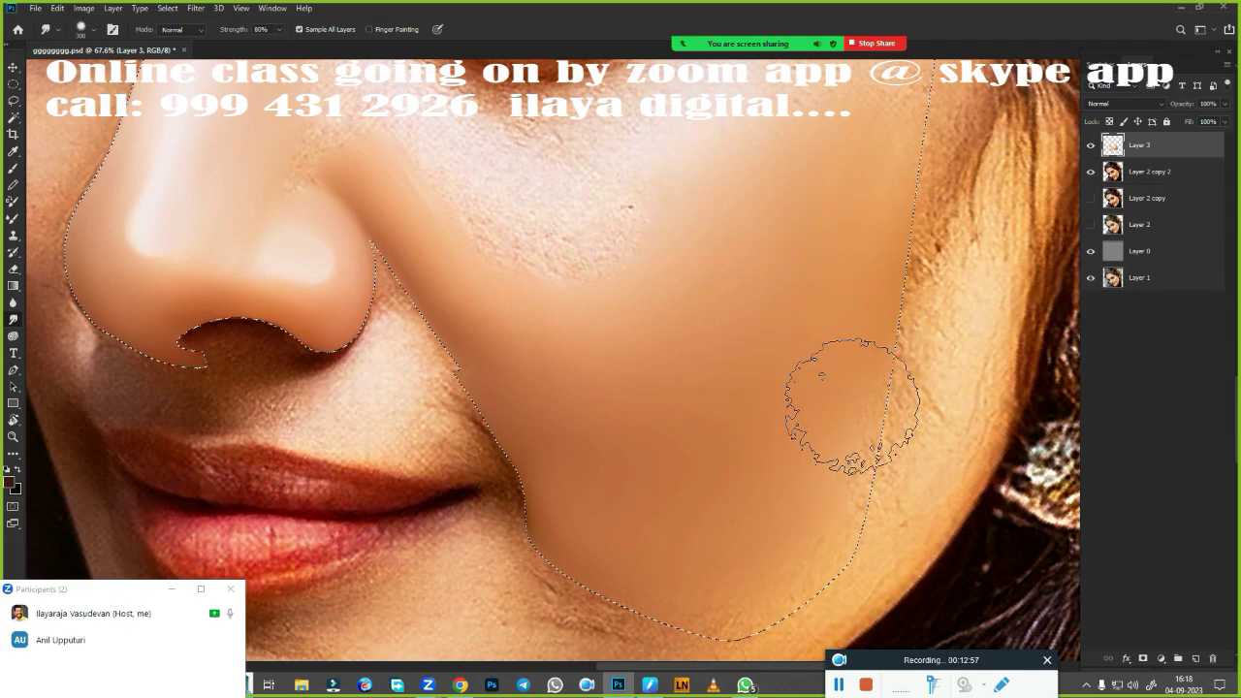
left_click_drag(568, 430, 766, 291)
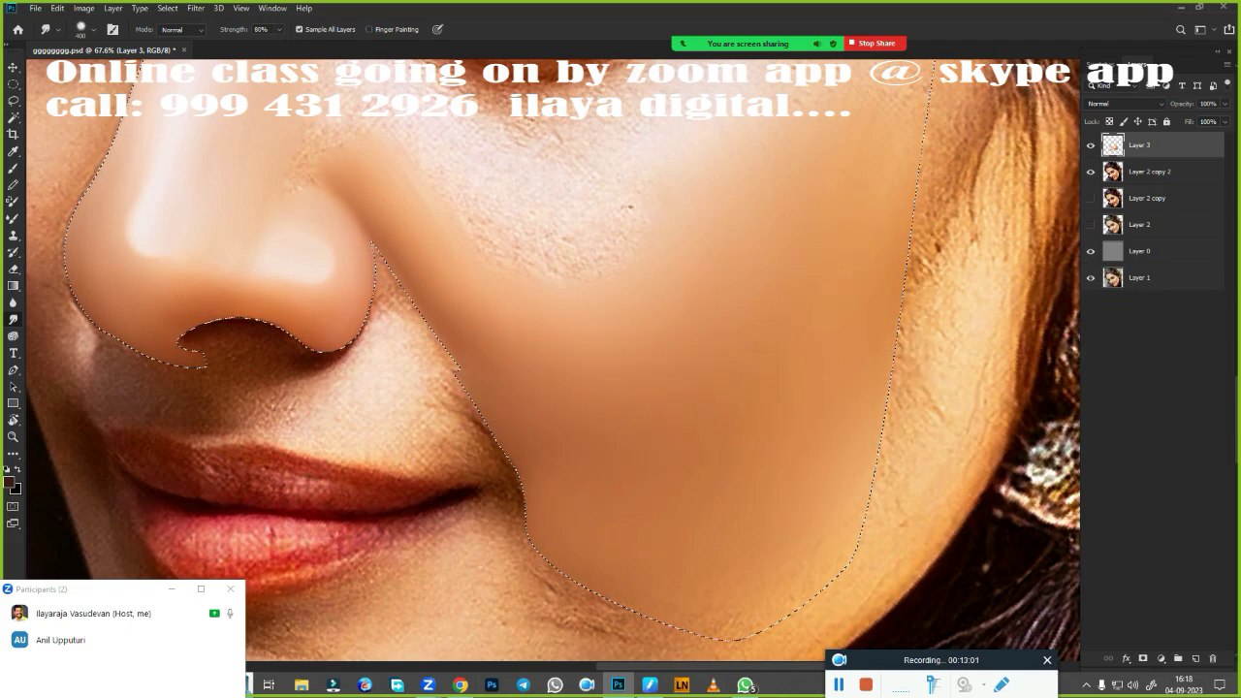
scroll(684, 391, "up", 2)
scroll(685, 390, "up", 4)
scroll(685, 391, "up", 3)
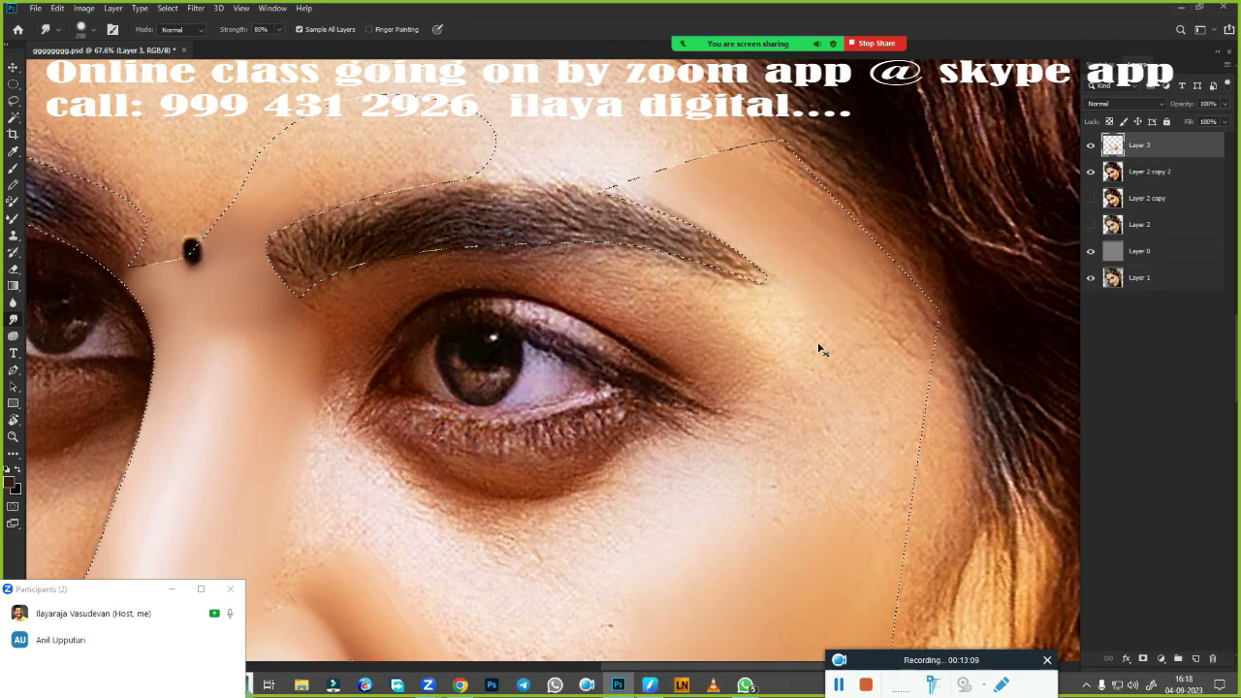
Smudge the skin above the right eyebrow, on the right temple and on the cheek below the eye
mouse_move(665, 194)
left_mouse_down()
mouse_move(734, 222)
mouse_move(787, 170)
left_mouse_up()
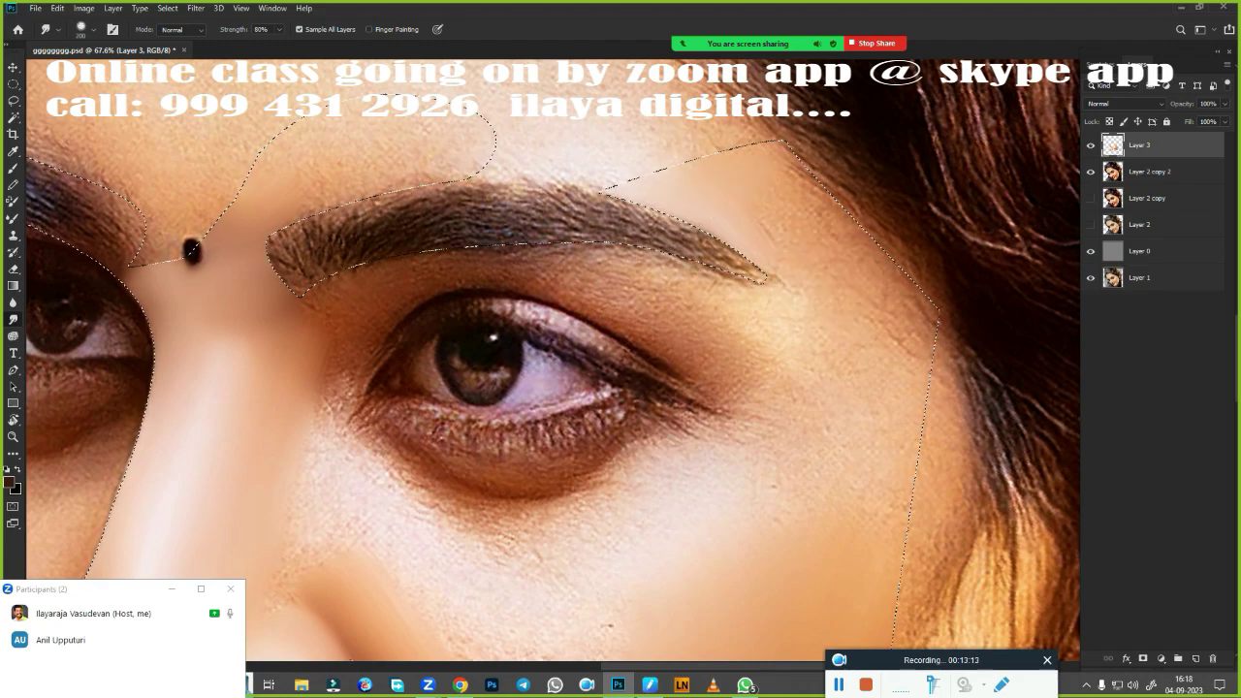
left_click_drag(873, 291, 833, 242)
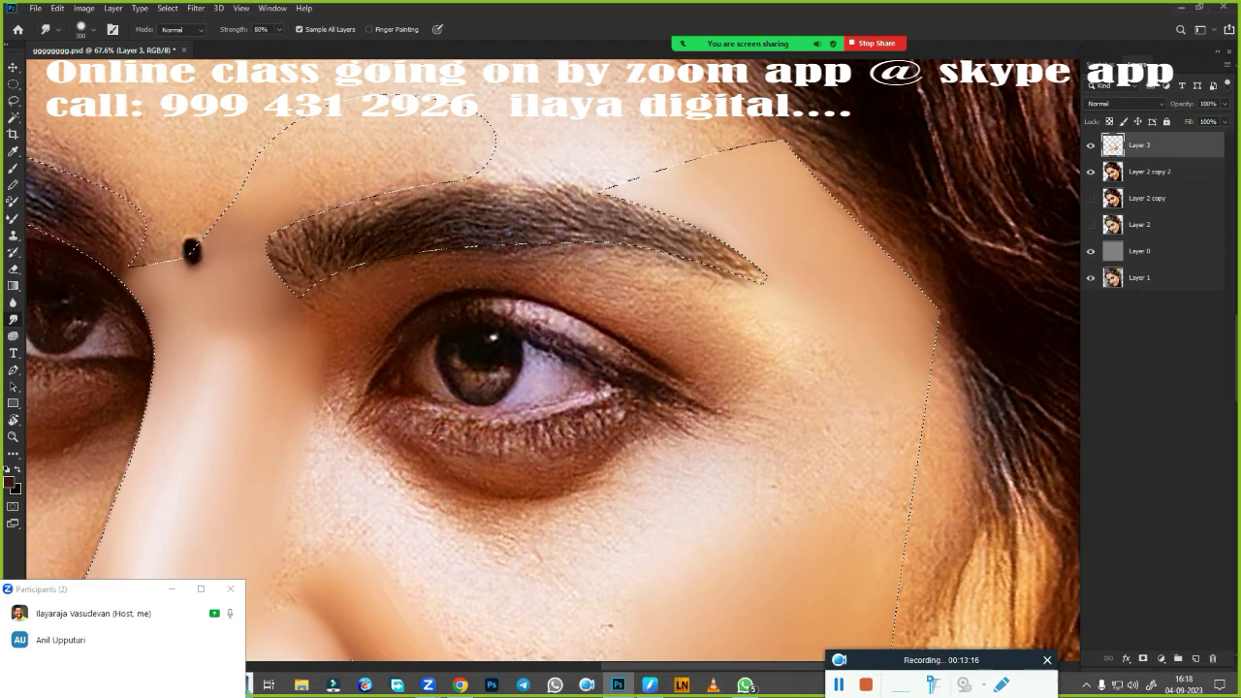
key("]")
mouse_move(831, 360)
left_mouse_down()
mouse_move(853, 504)
mouse_move(776, 455)
left_mouse_up()
With a smaller brush, smooth the skin just under the eyebrow and in the eyelid crease
key("bracketleft")
key("bracketleft")
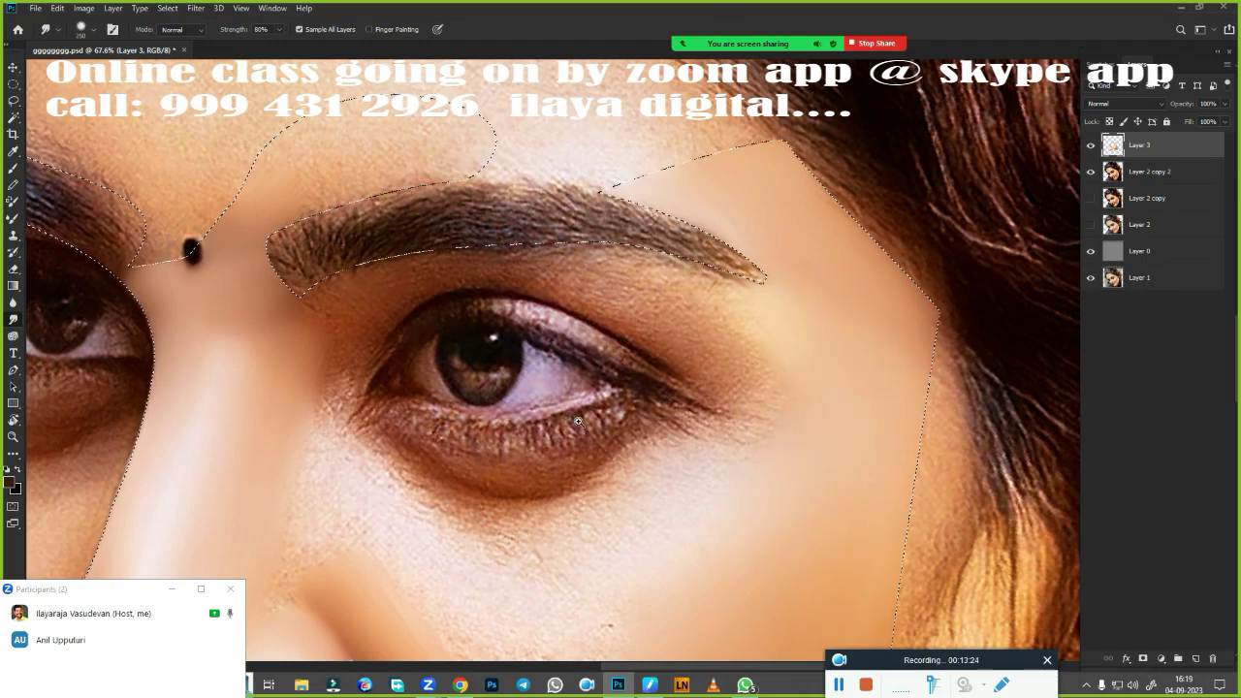
scroll(578, 421, "up", 2)
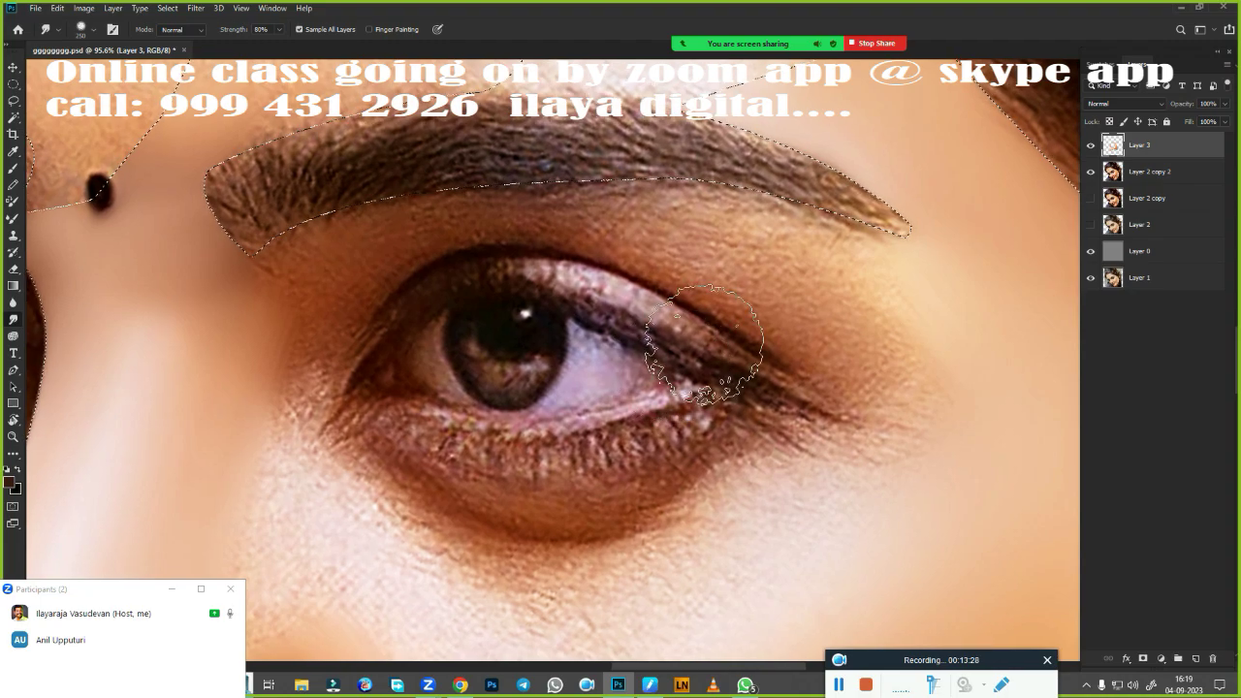
key("bracketleft")
key("bracketleft")
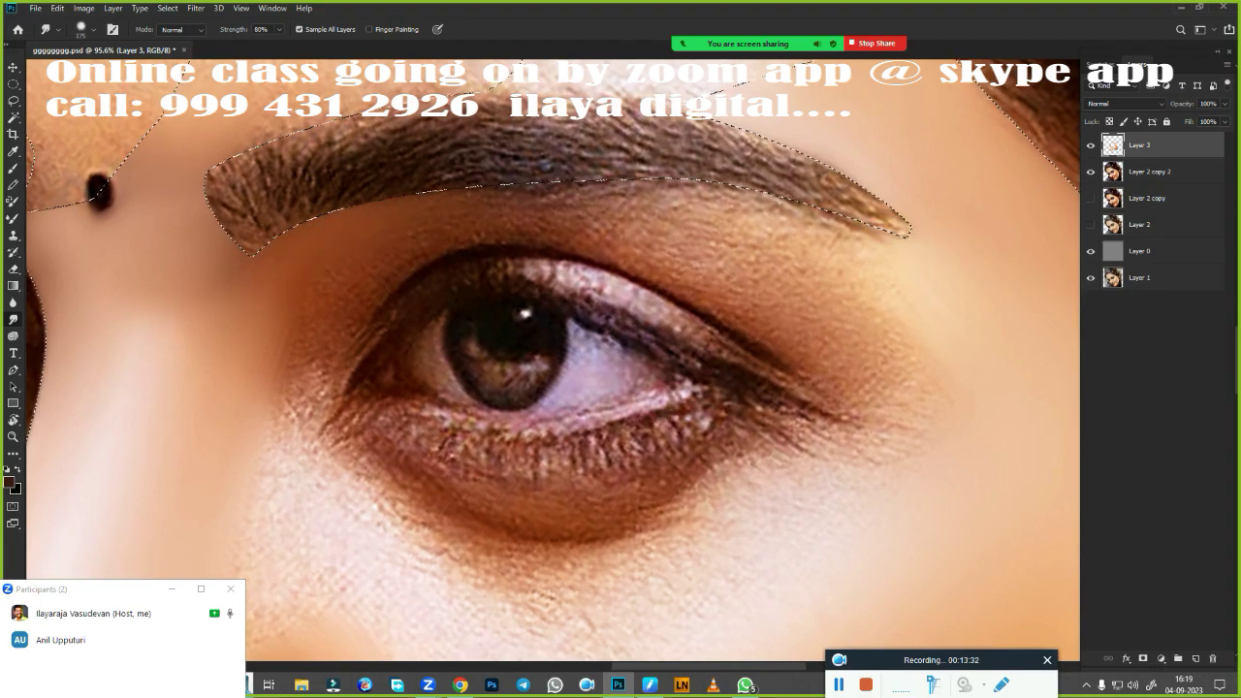
mouse_move(811, 258)
left_mouse_down()
mouse_move(620, 199)
mouse_move(453, 204)
mouse_move(665, 207)
mouse_move(630, 207)
left_mouse_up()
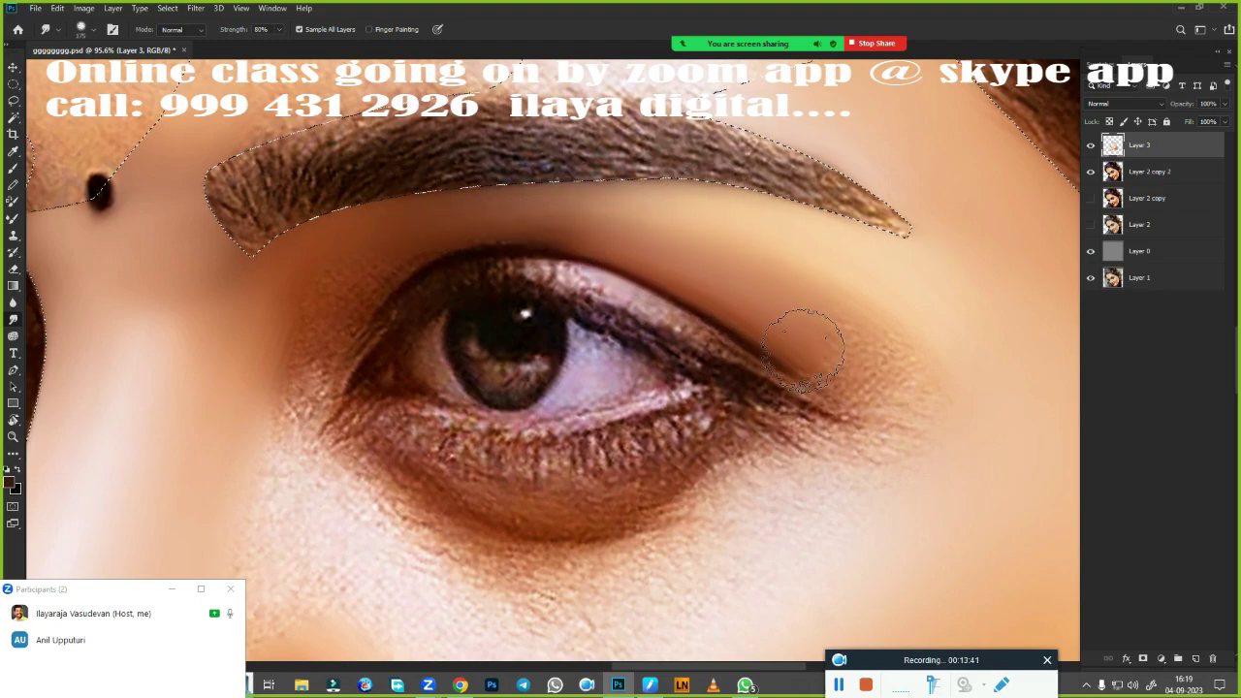
key("bracketright")
mouse_move(864, 338)
left_mouse_down()
mouse_move(831, 291)
mouse_move(880, 333)
mouse_move(807, 289)
mouse_move(892, 326)
mouse_move(766, 255)
mouse_move(543, 208)
mouse_move(650, 208)
left_mouse_up()
Smooth the skin beside the inner eye corner and up the nose bridge
key("bracketleft")
key("bracketleft")
key("bracketleft")
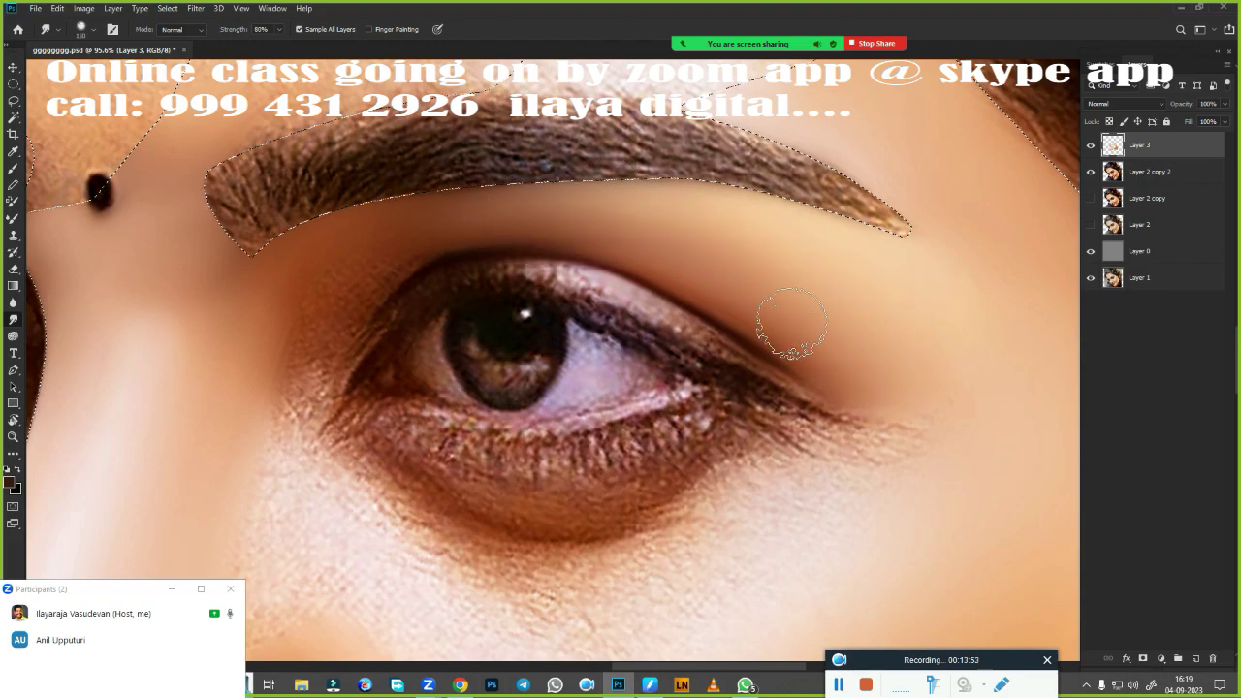
key("bracketleft")
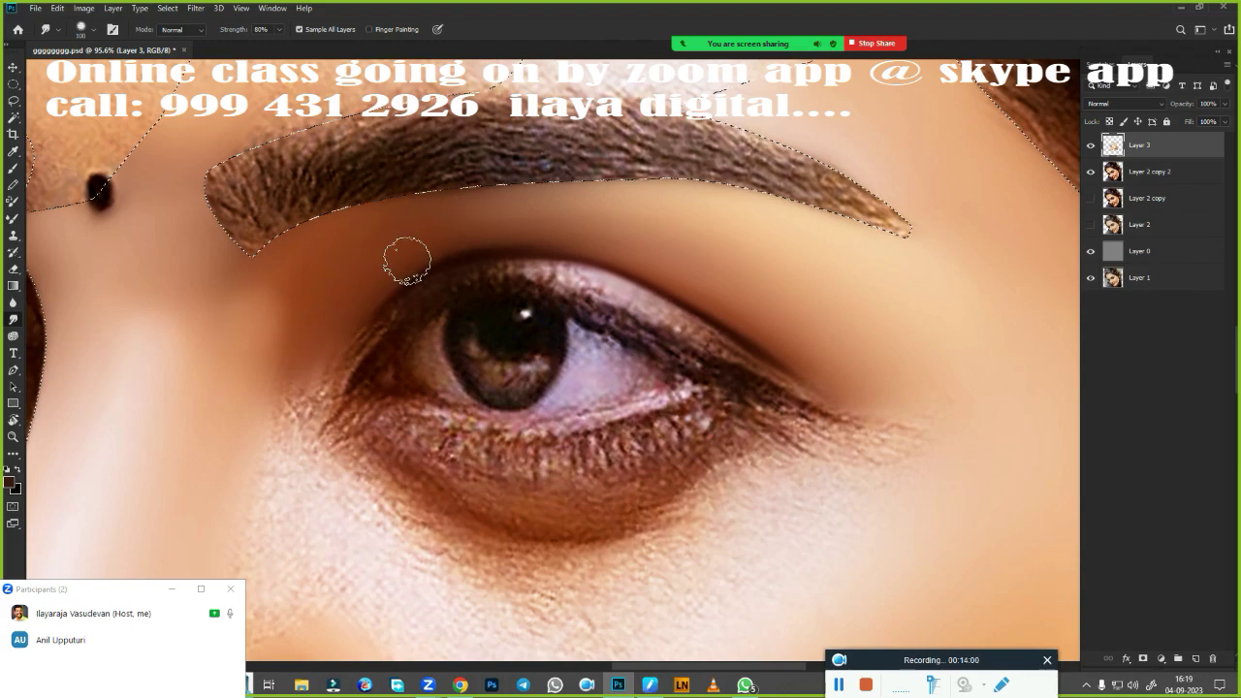
left_click_drag(291, 398, 336, 311)
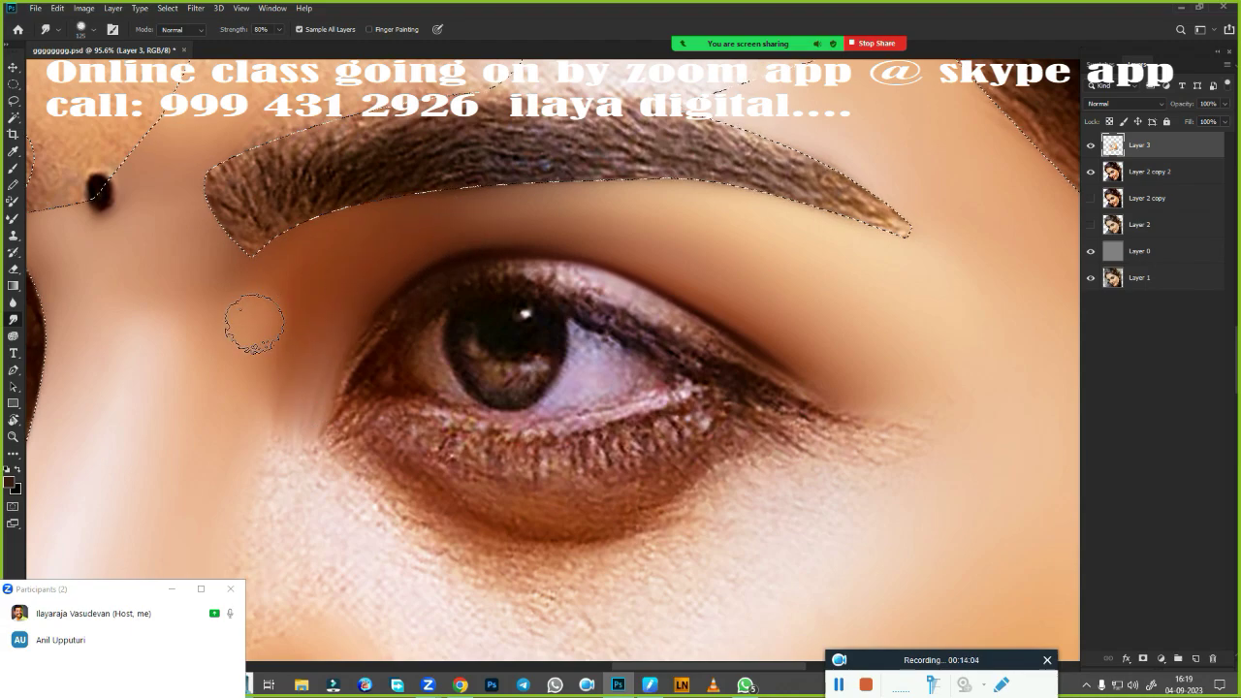
key("bracketright")
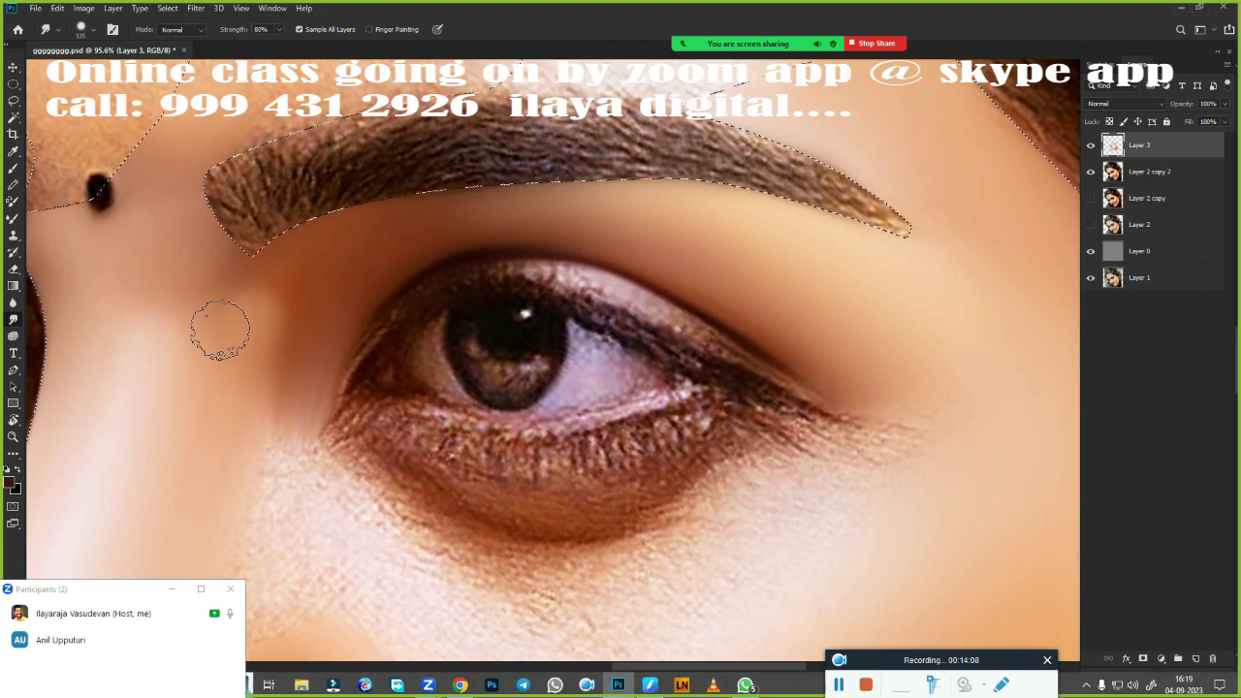
left_click_drag(146, 365, 145, 325)
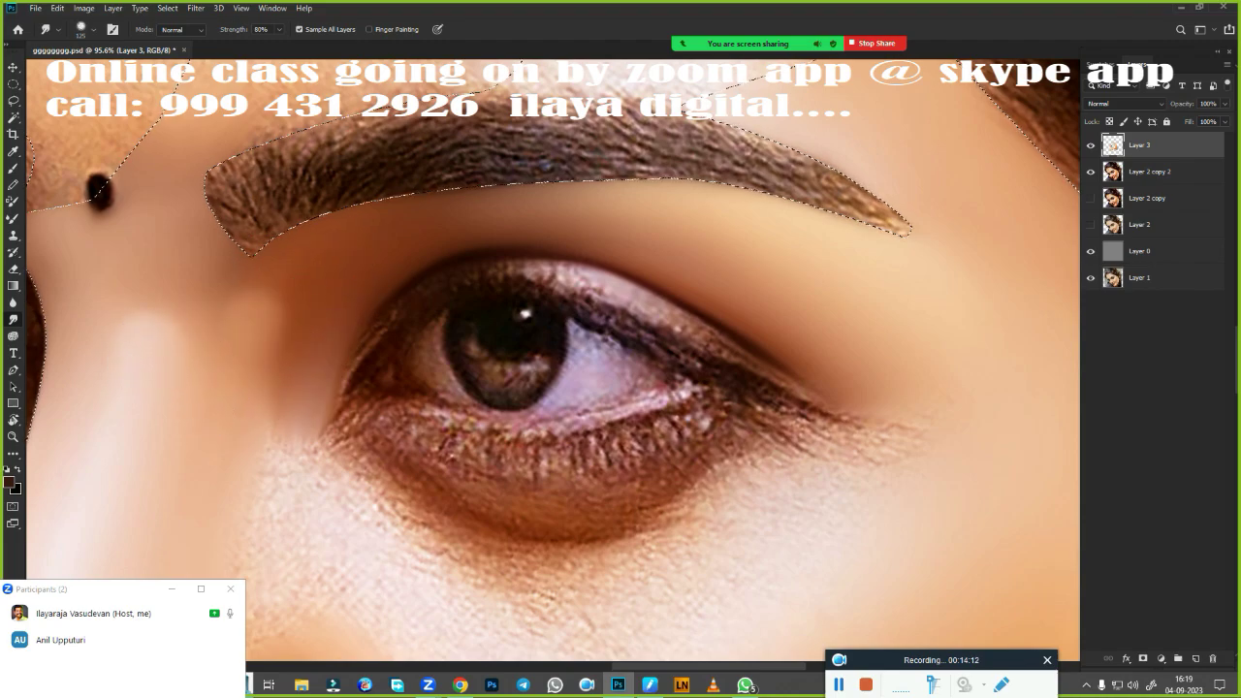
key("bracketright")
key("bracketright")
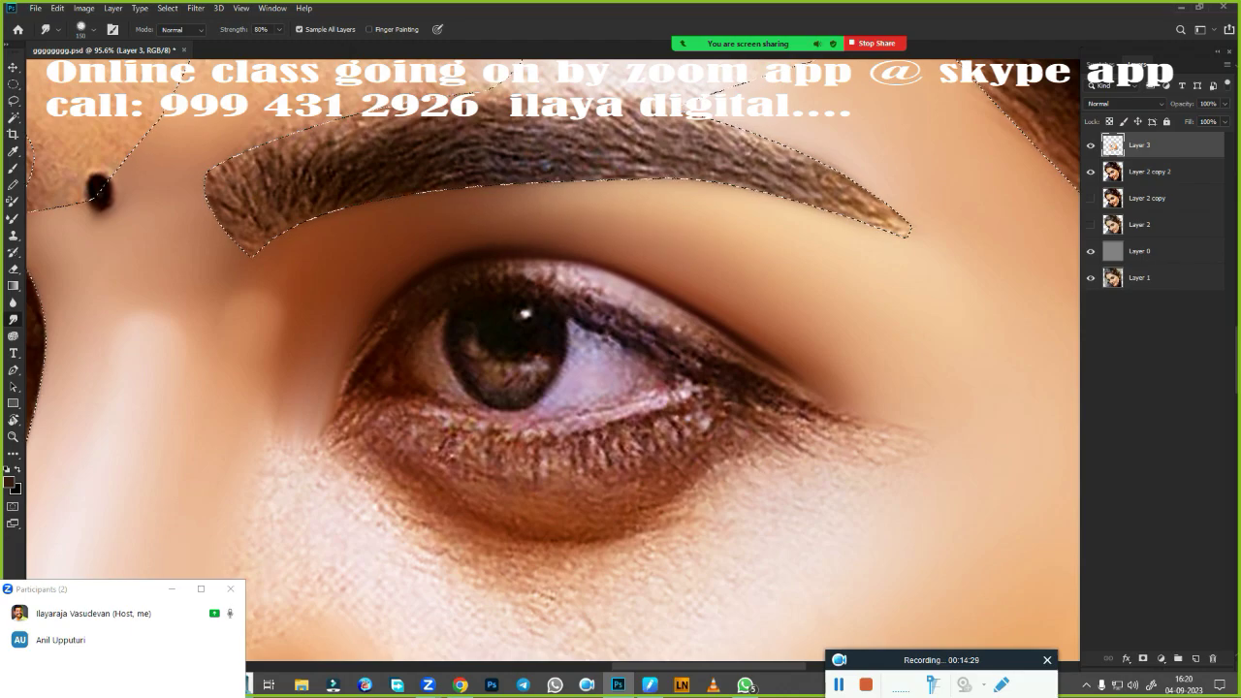
Frame the eyebrows, select Layer 2 copy 2 and dodge along the right eyebrow's length
scroll(484, 109, "down", 2)
scroll(484, 108, "down", 3)
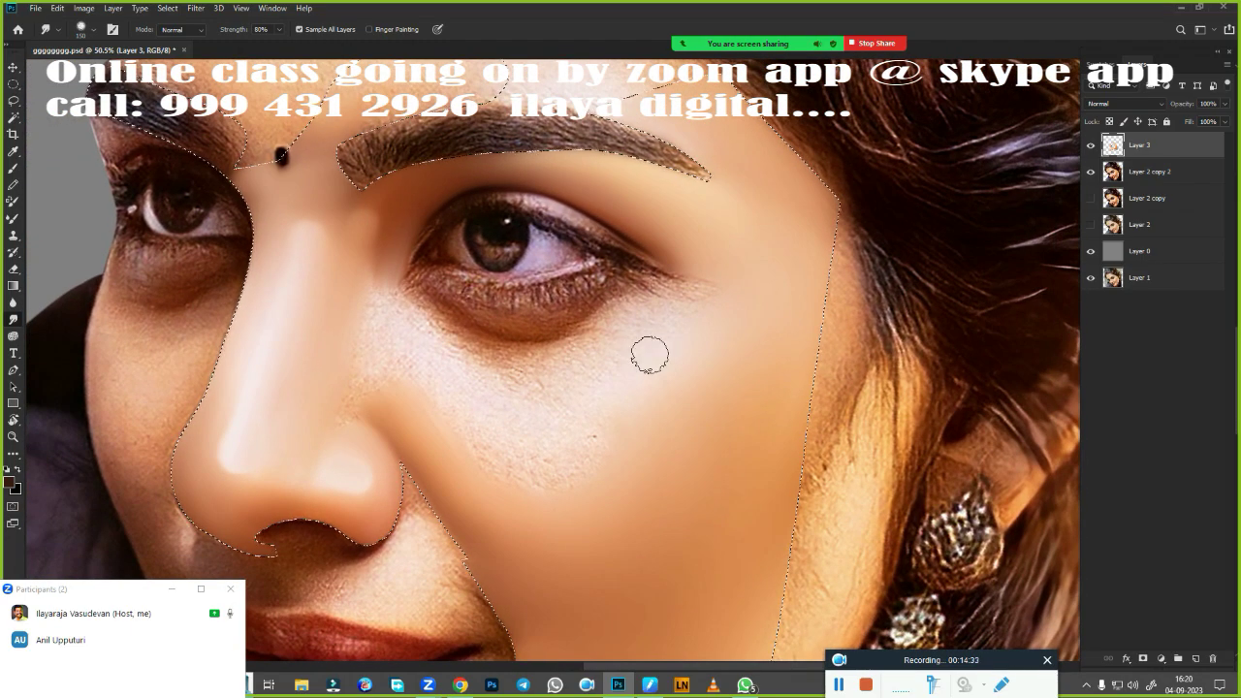
scroll(590, 388, "up", 2)
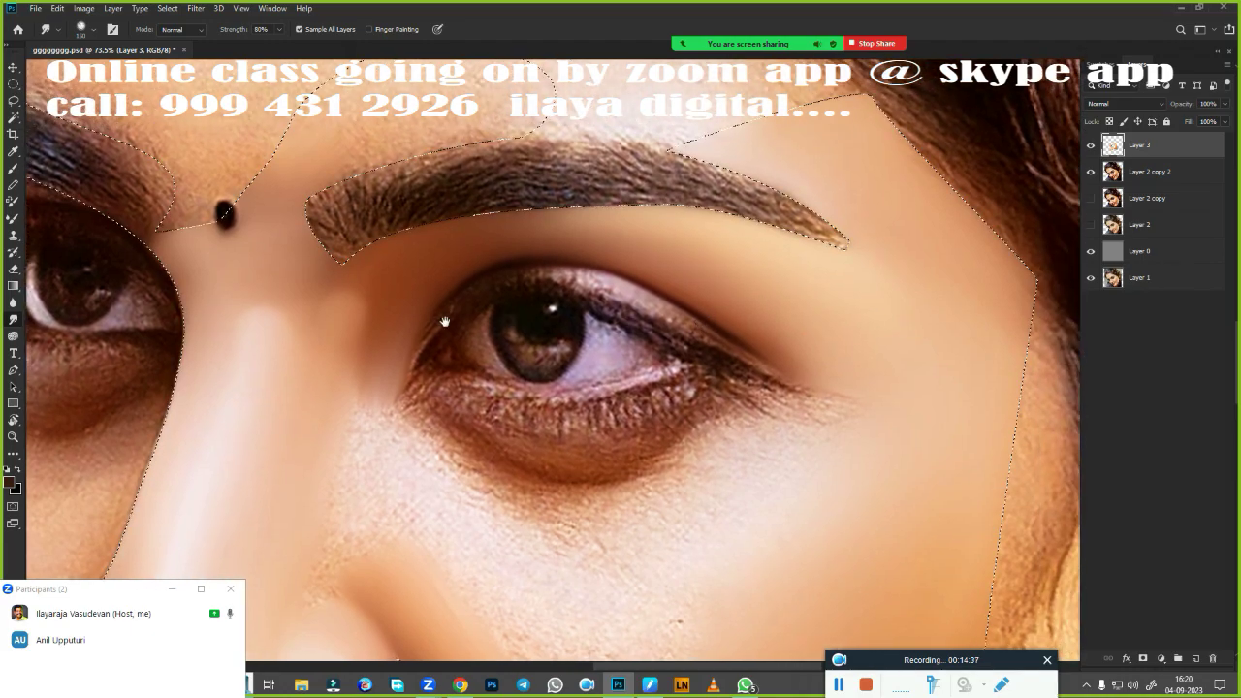
scroll(443, 319, "down", 1)
left_click_drag(546, 319, 713, 373)
scroll(713, 373, "down", 2)
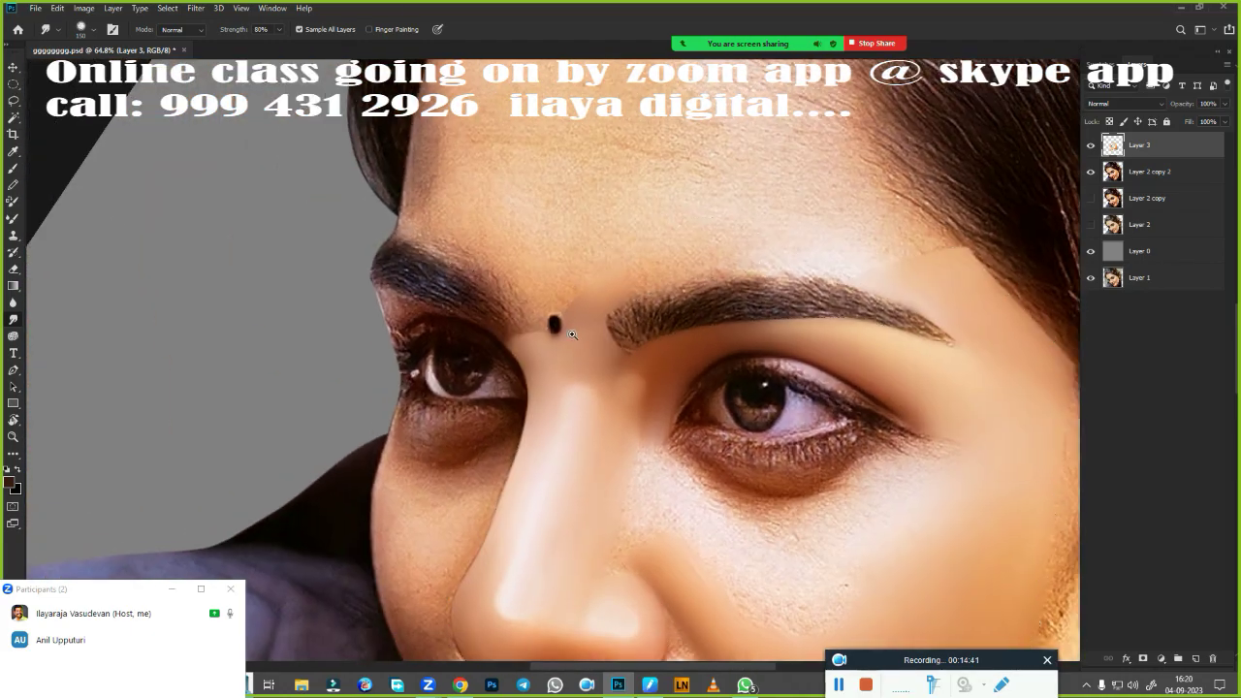
left_click(1150, 173)
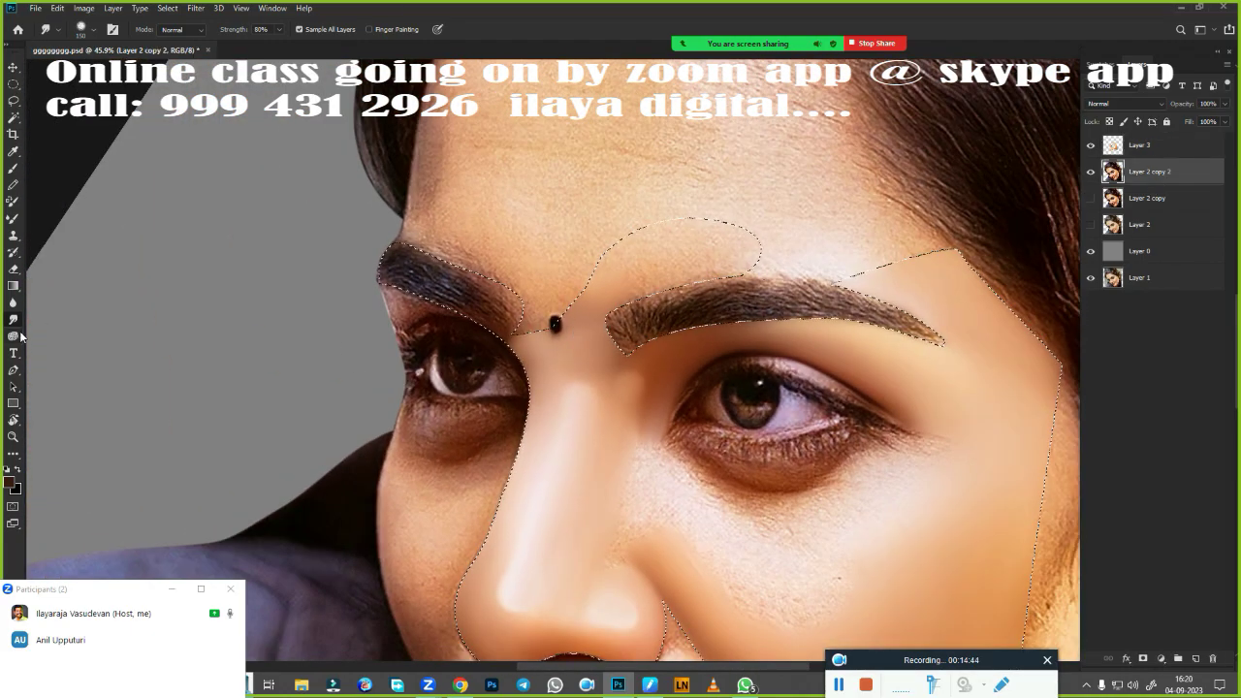
left_click(20, 336)
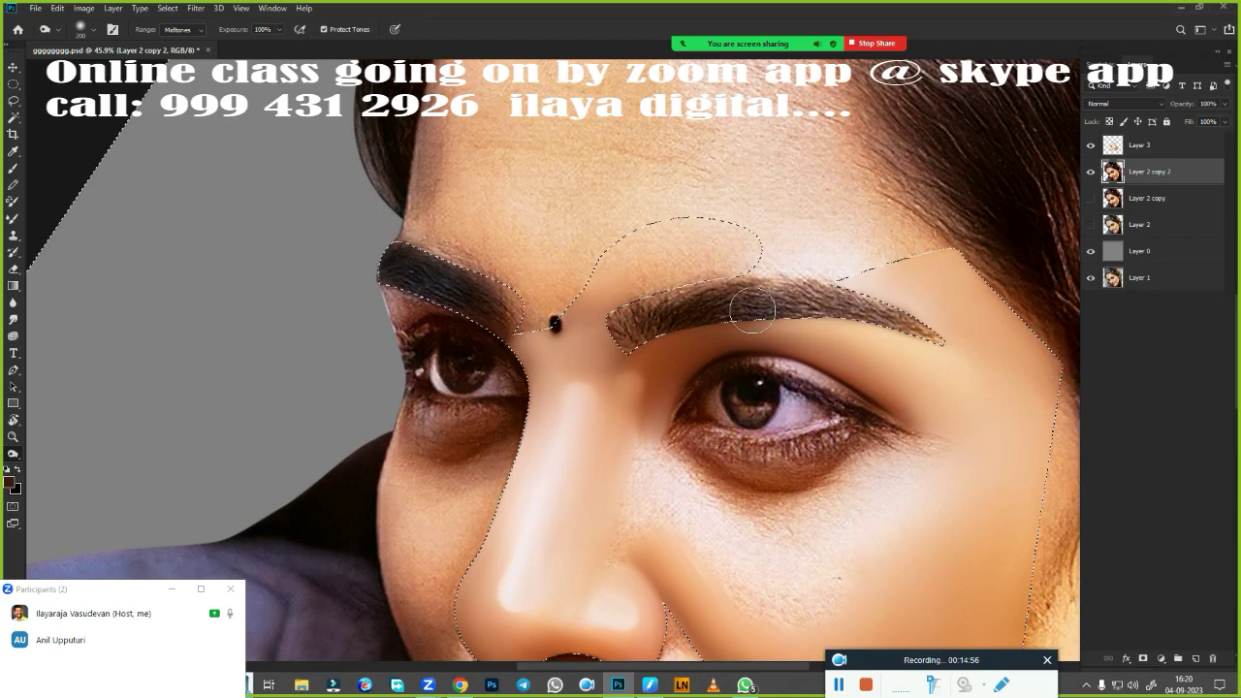
left_click_drag(752, 310, 887, 312)
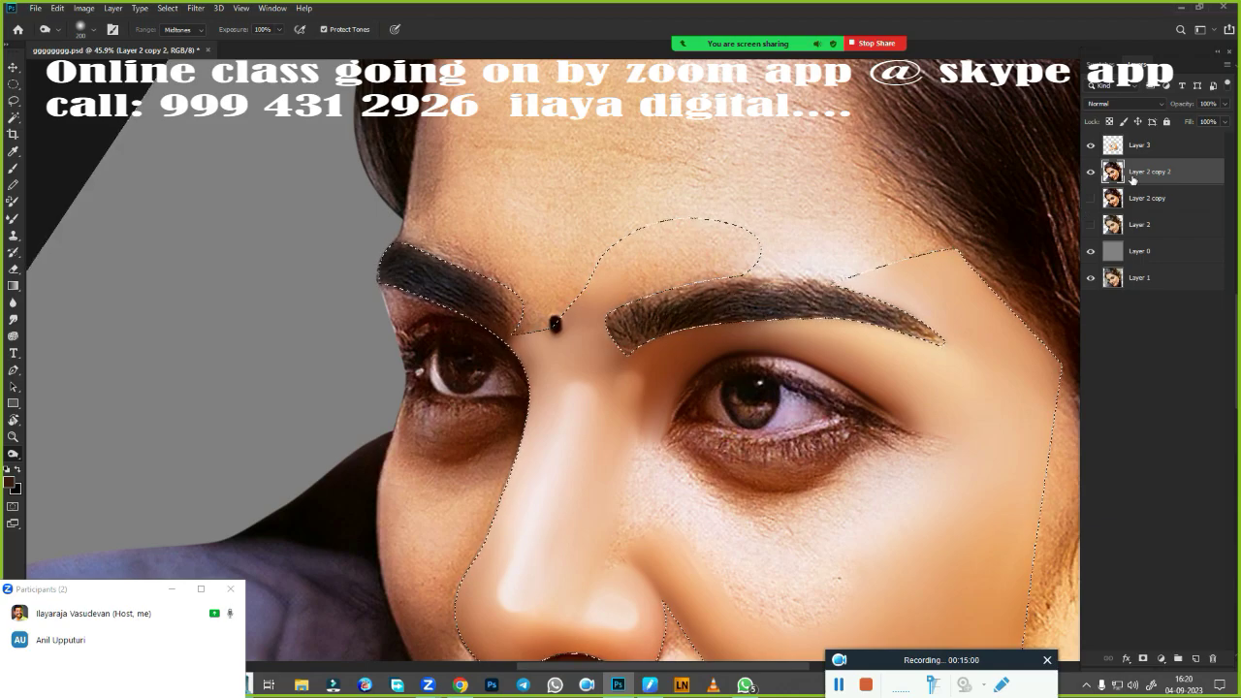
Select Layer 3 and smudge the left eyebrow's inner end with three strokes into a dark blur
left_click(1154, 145)
scroll(538, 321, "up", 5)
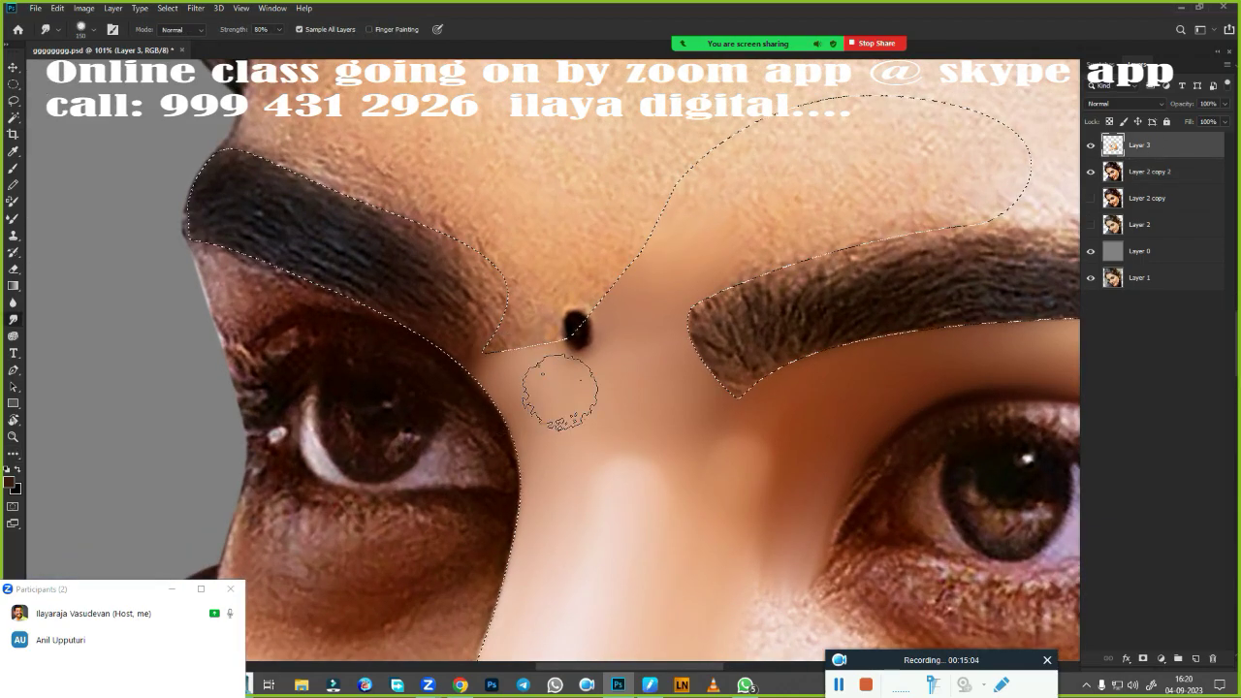
mouse_move(388, 281)
left_mouse_down()
mouse_move(244, 180)
mouse_move(485, 272)
mouse_move(204, 179)
left_mouse_up()
mouse_move(417, 330)
left_mouse_down()
mouse_move(208, 170)
mouse_move(437, 296)
mouse_move(203, 194)
left_mouse_up()
left_click_drag(223, 252, 483, 380)
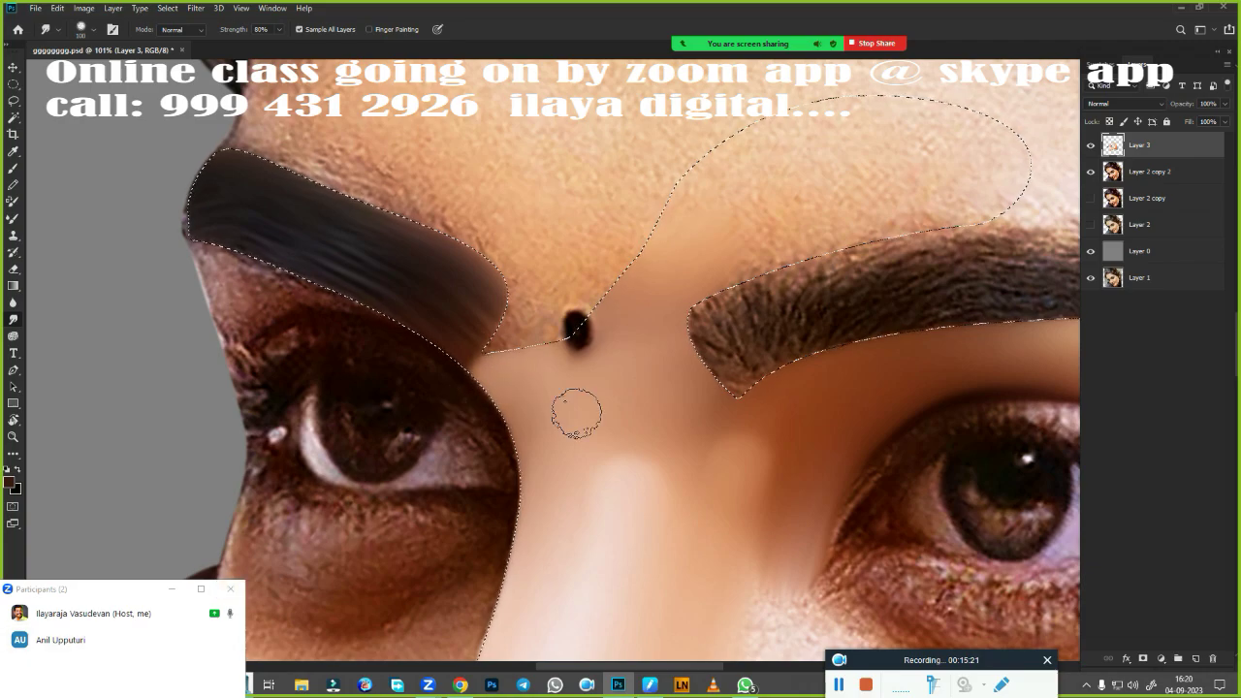
scroll(575, 413, "down", 5)
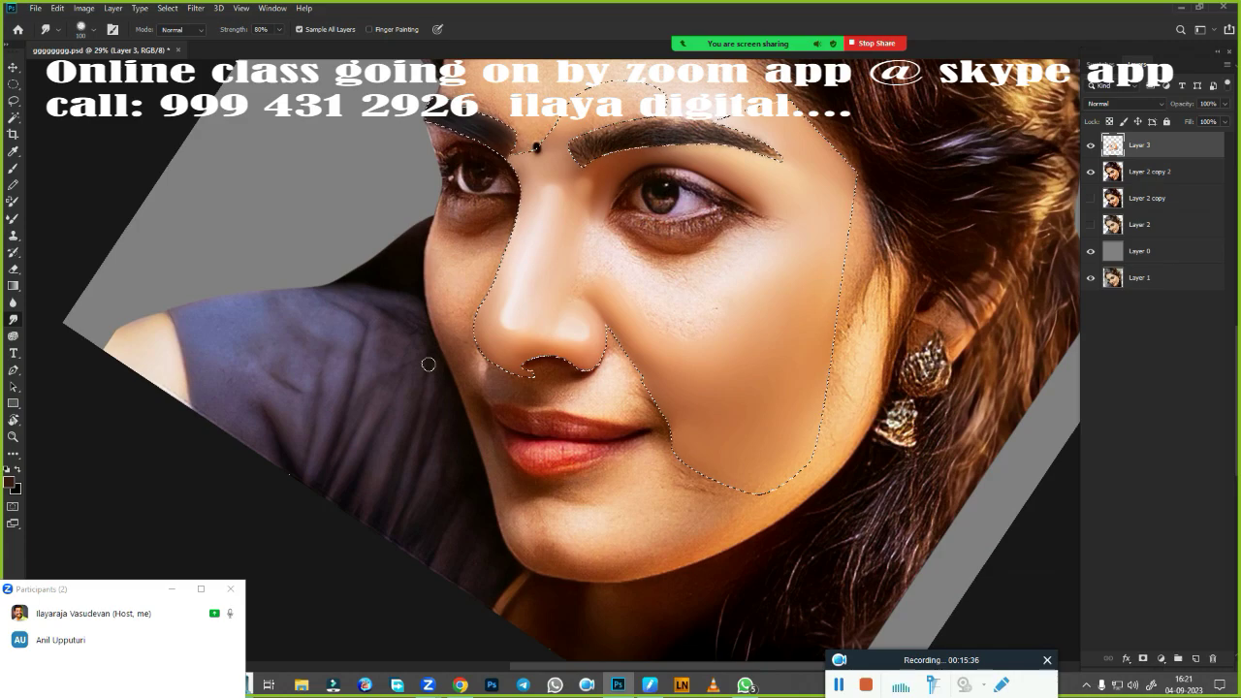
Invert the face selection with Ctrl+Shift+I and apply a Shift+F6 feather to its edge
key("ctrl+shift+i")
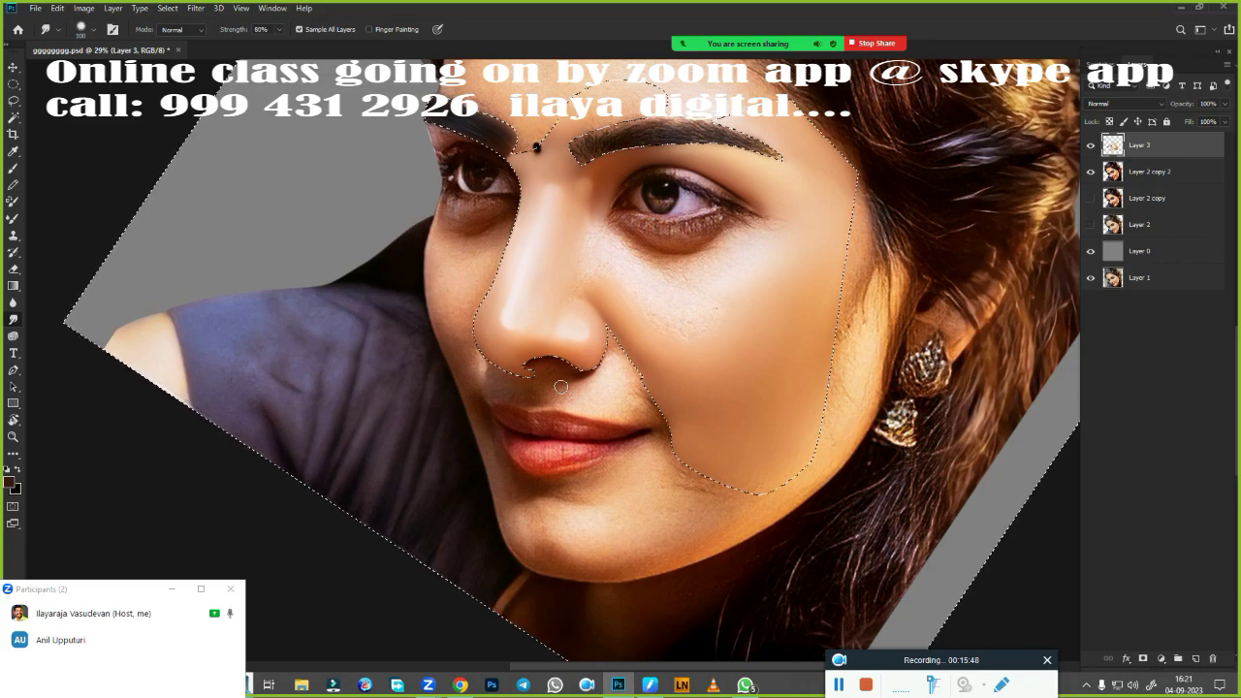
scroll(554, 272, "up", 3)
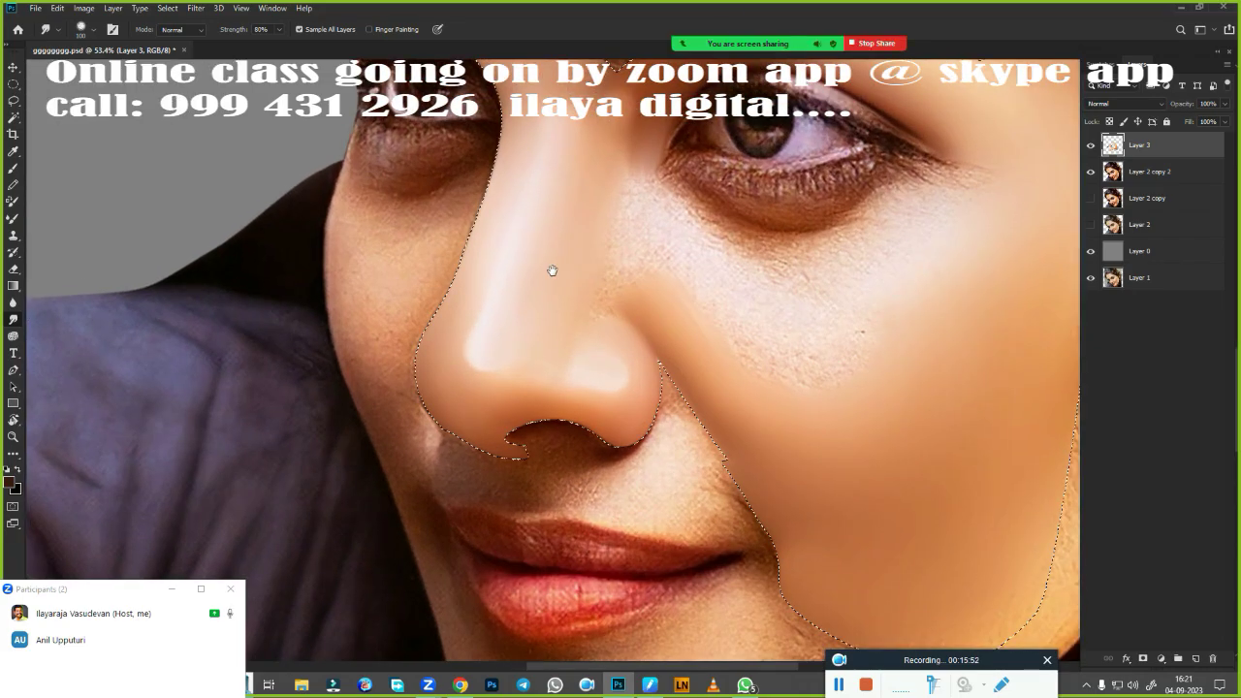
key("shift+F6")
key("Return")
scroll(590, 324, "up", 2)
scroll(692, 297, "up", 3)
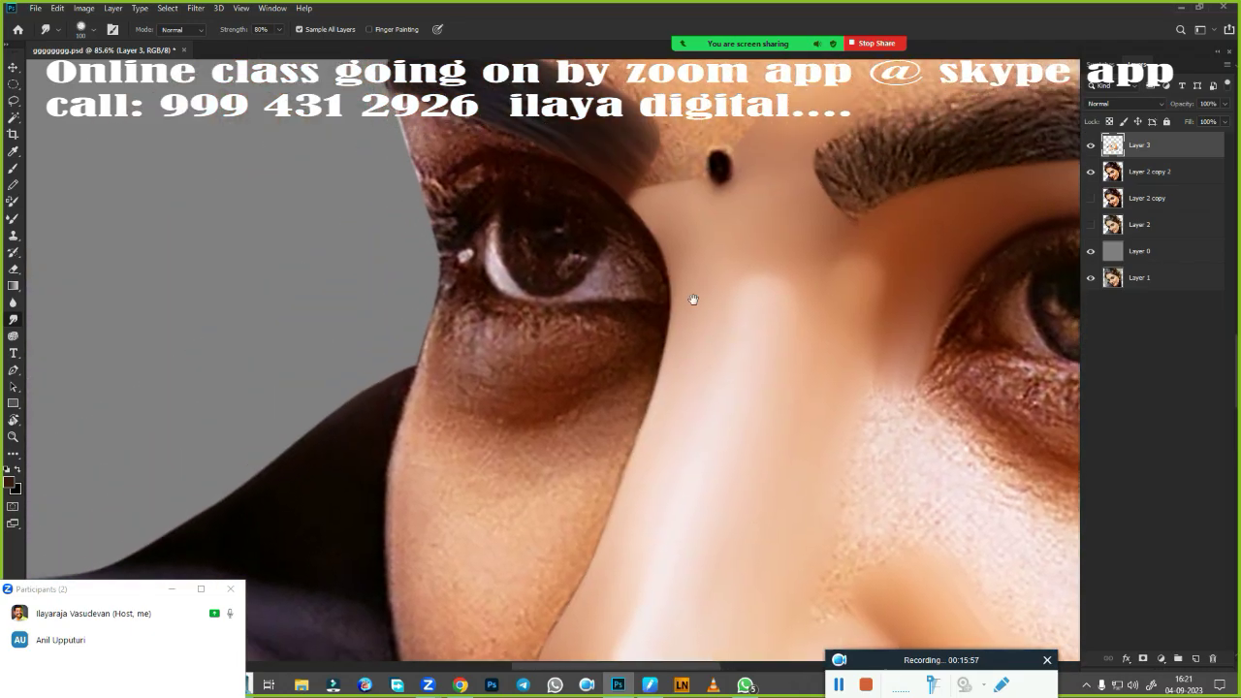
scroll(721, 338, "up", 1)
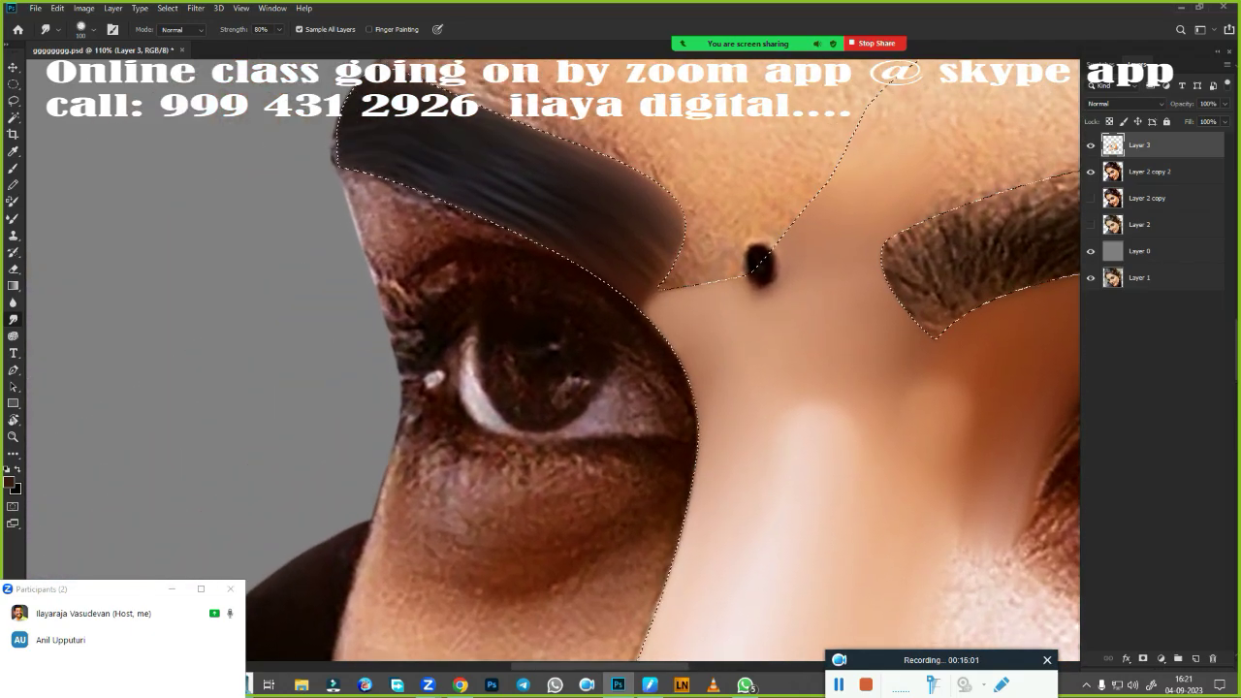
Load a Mixer Brush preset and smooth the skin under the left brow and along the lid crease
right_click(551, 370)
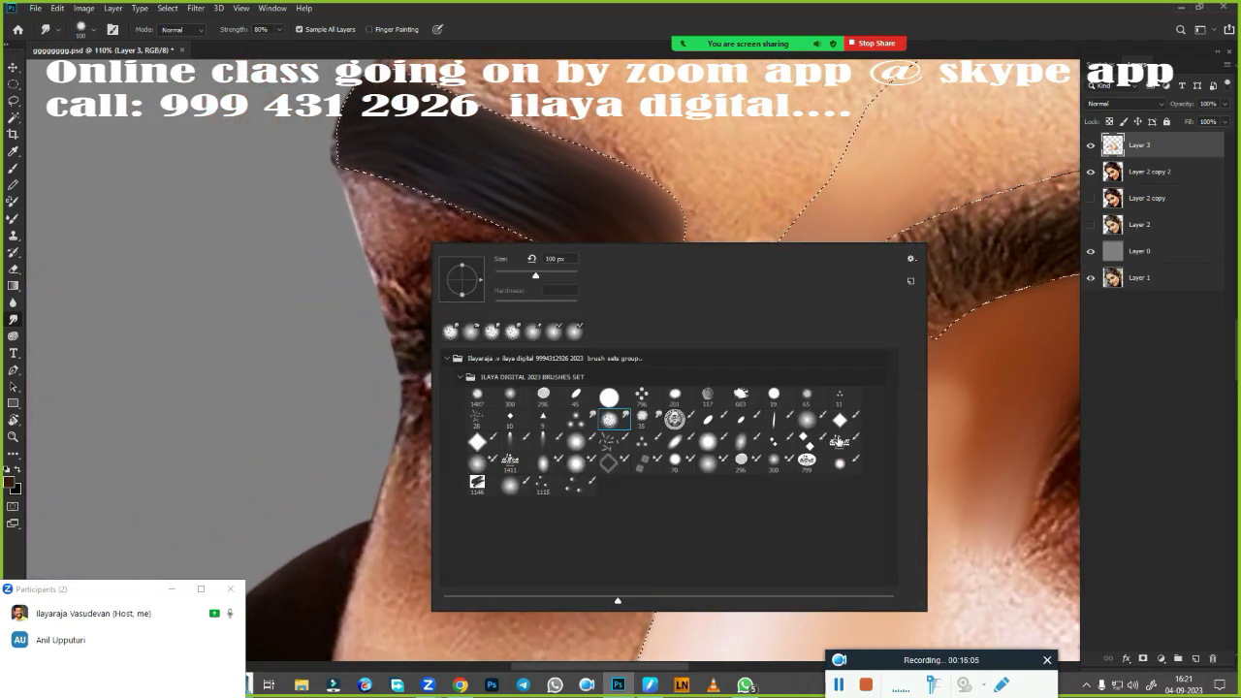
left_click(477, 470)
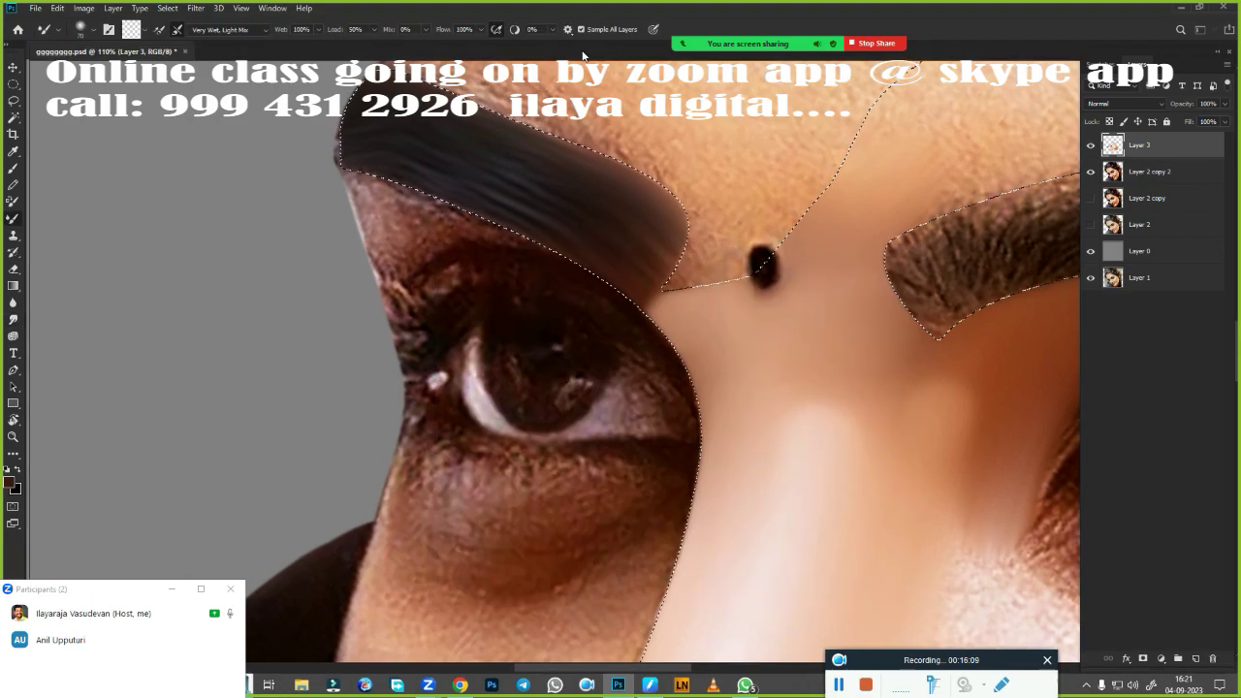
key("Return")
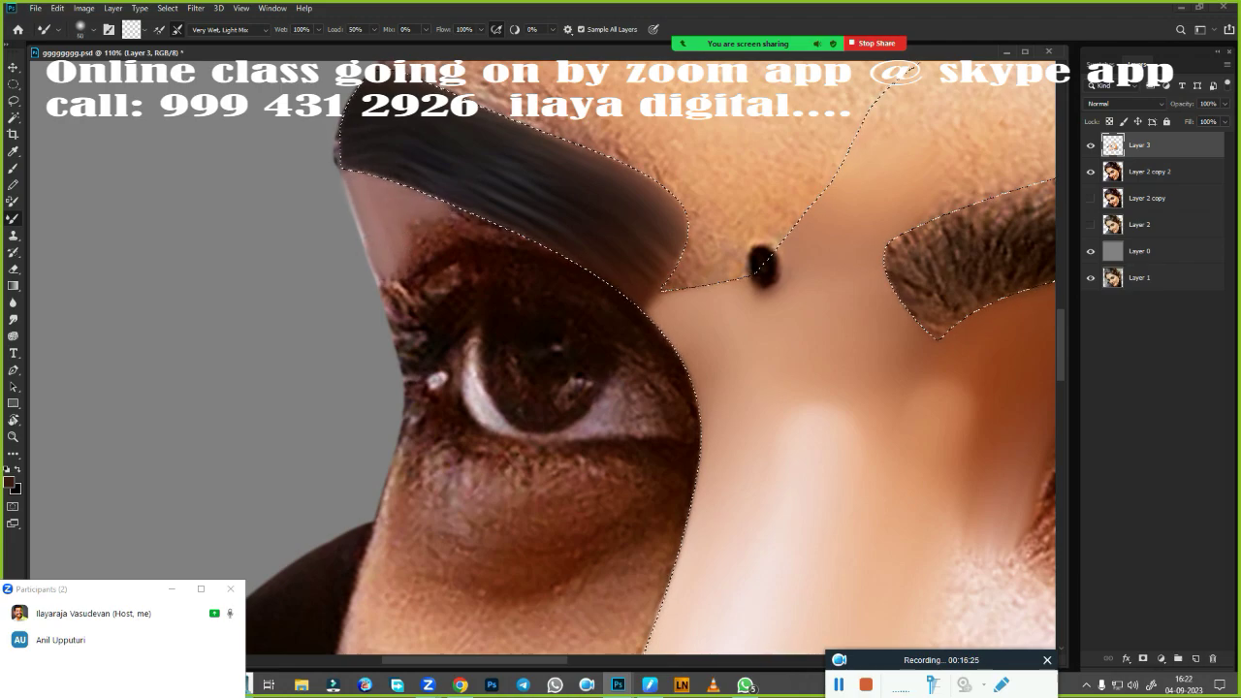
left_click_drag(395, 267, 503, 243)
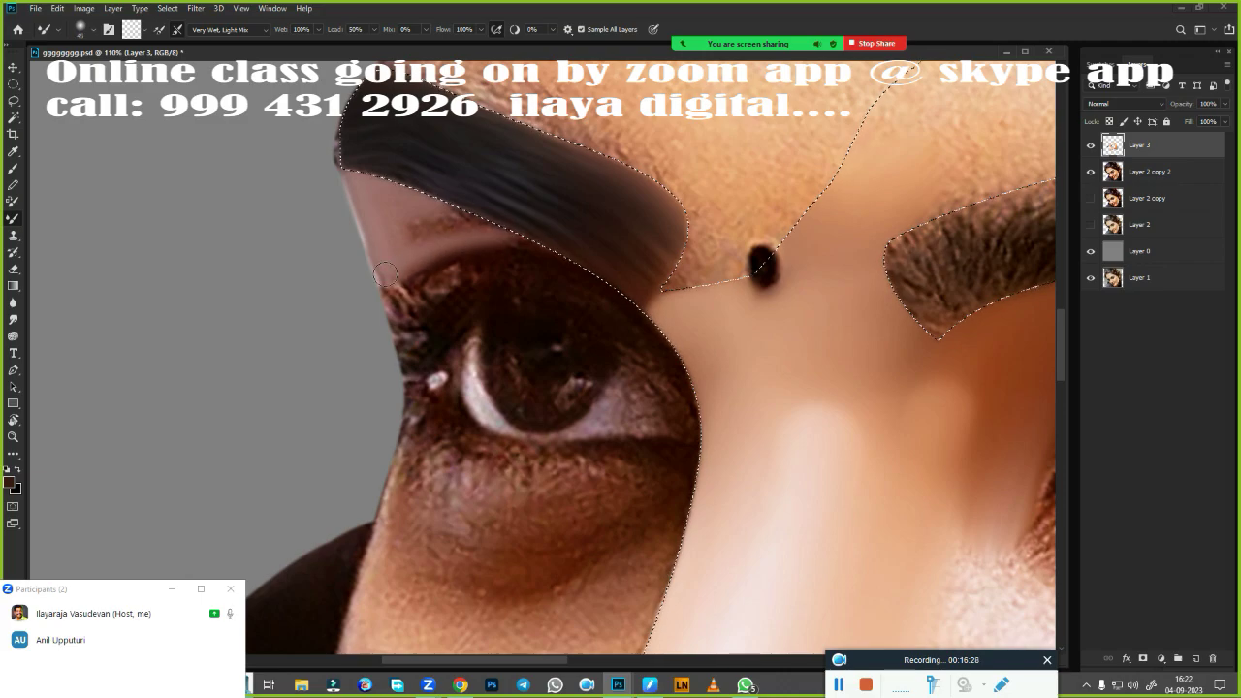
left_click_drag(385, 275, 375, 215)
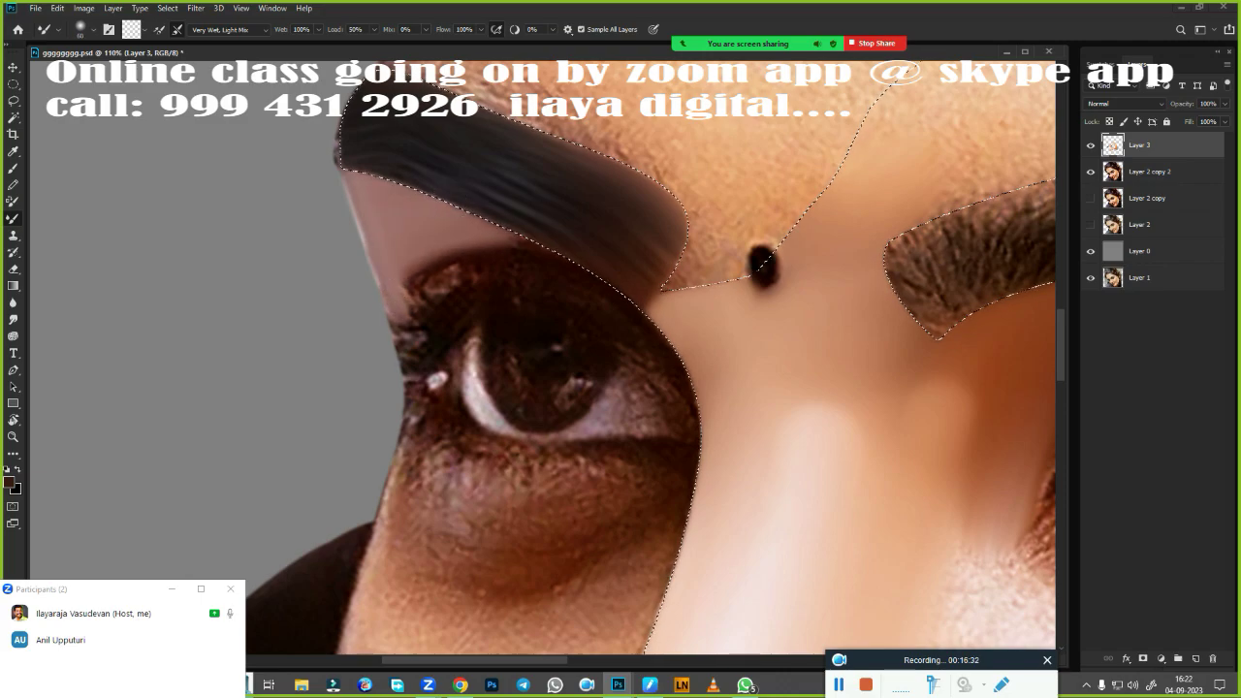
mouse_move(418, 255)
left_mouse_down()
mouse_move(604, 265)
mouse_move(630, 291)
left_mouse_up()
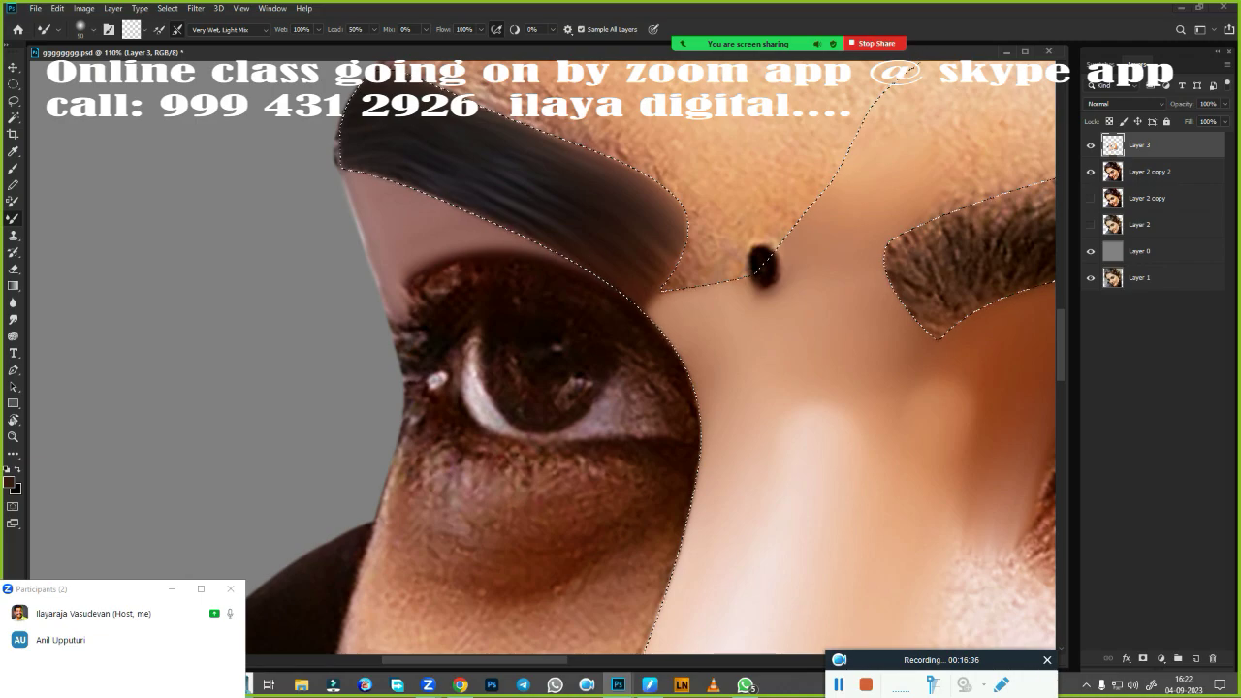
left_click_drag(432, 259, 473, 248)
Erase the painted strokes over the upper lid to bring back its dark tone
key("e")
mouse_move(452, 307)
left_mouse_down()
mouse_move(407, 301)
mouse_move(446, 276)
mouse_move(527, 277)
left_mouse_up()
scroll(689, 512, "down", 5)
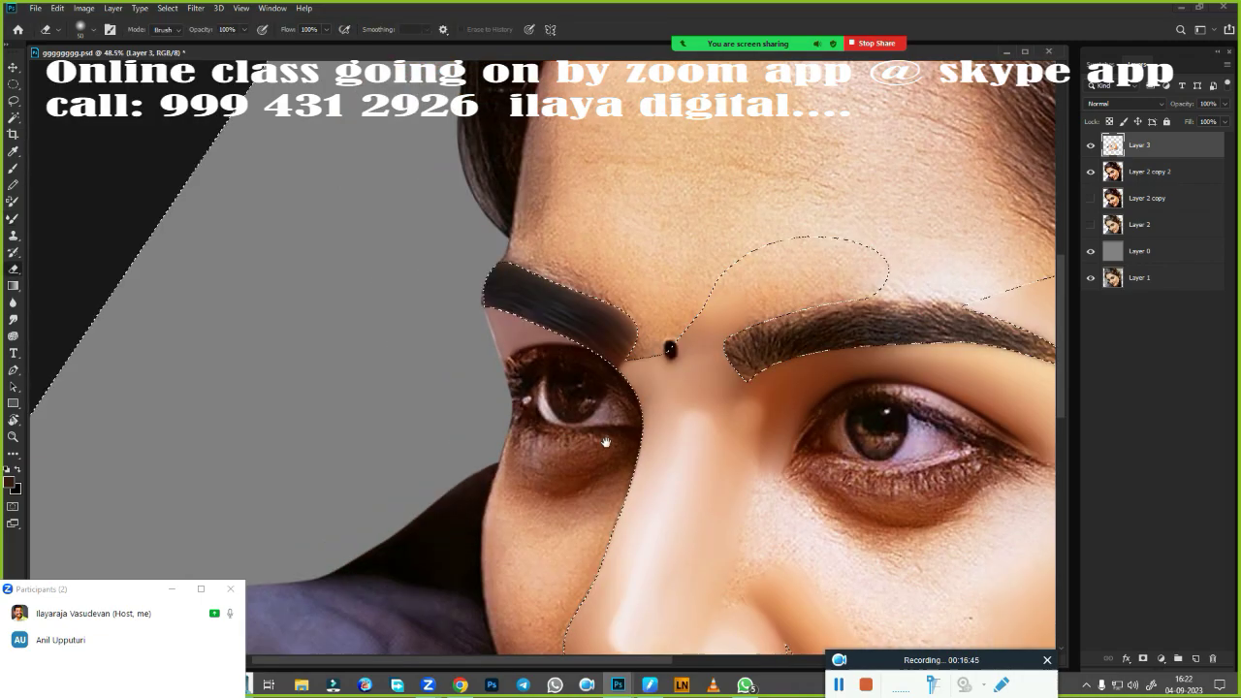
scroll(568, 410, "up", 3)
scroll(513, 411, "up", 1)
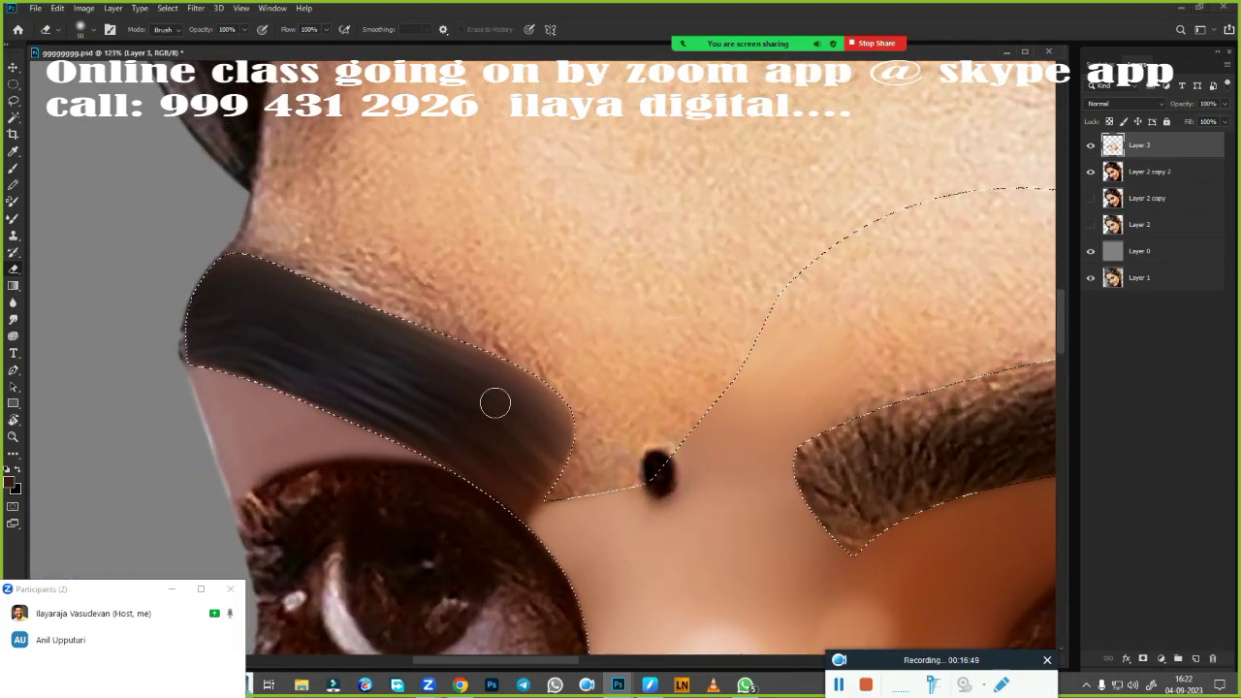
Blend the upper edge of the left eyebrow with the Mixer Brush
key("b")
scroll(536, 410, "up", 1)
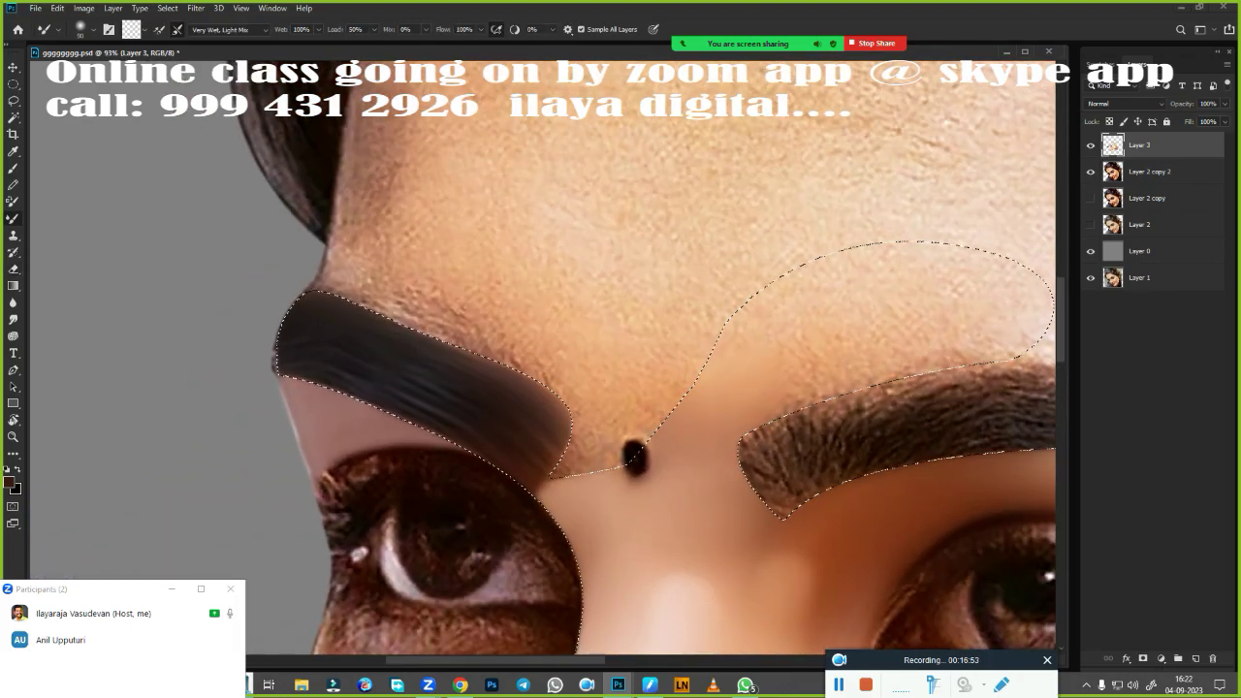
left_click_drag(513, 366, 426, 357)
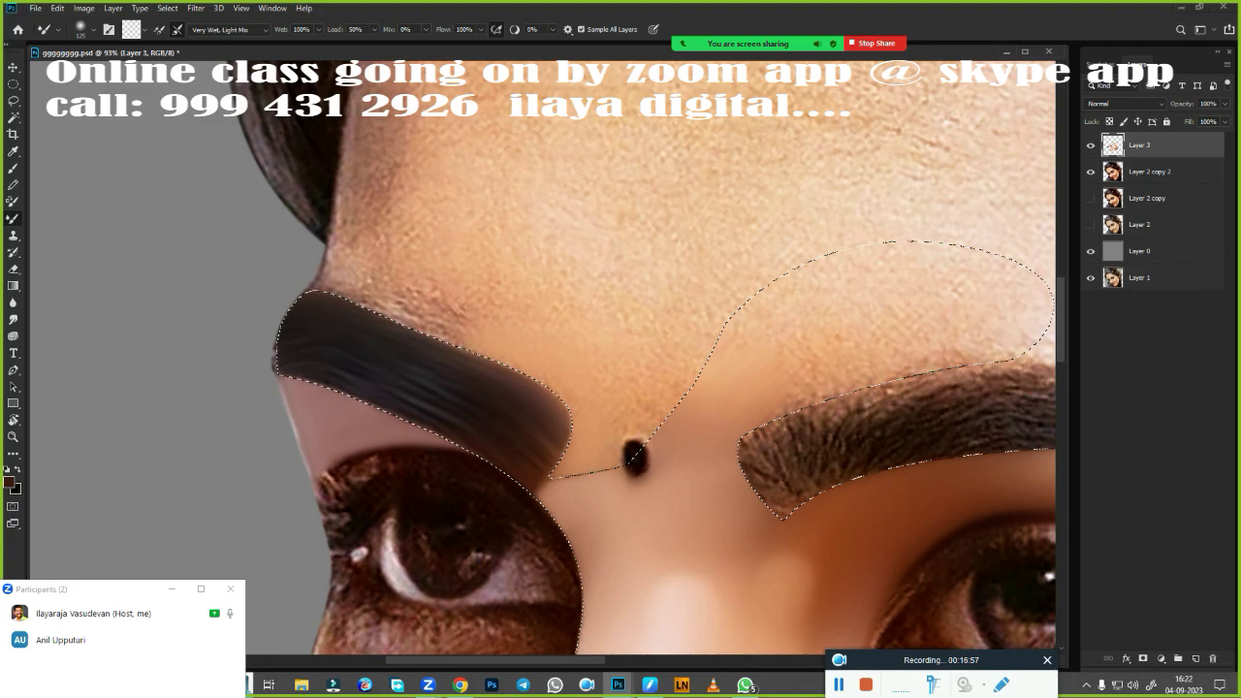
left_click_drag(560, 437, 325, 291)
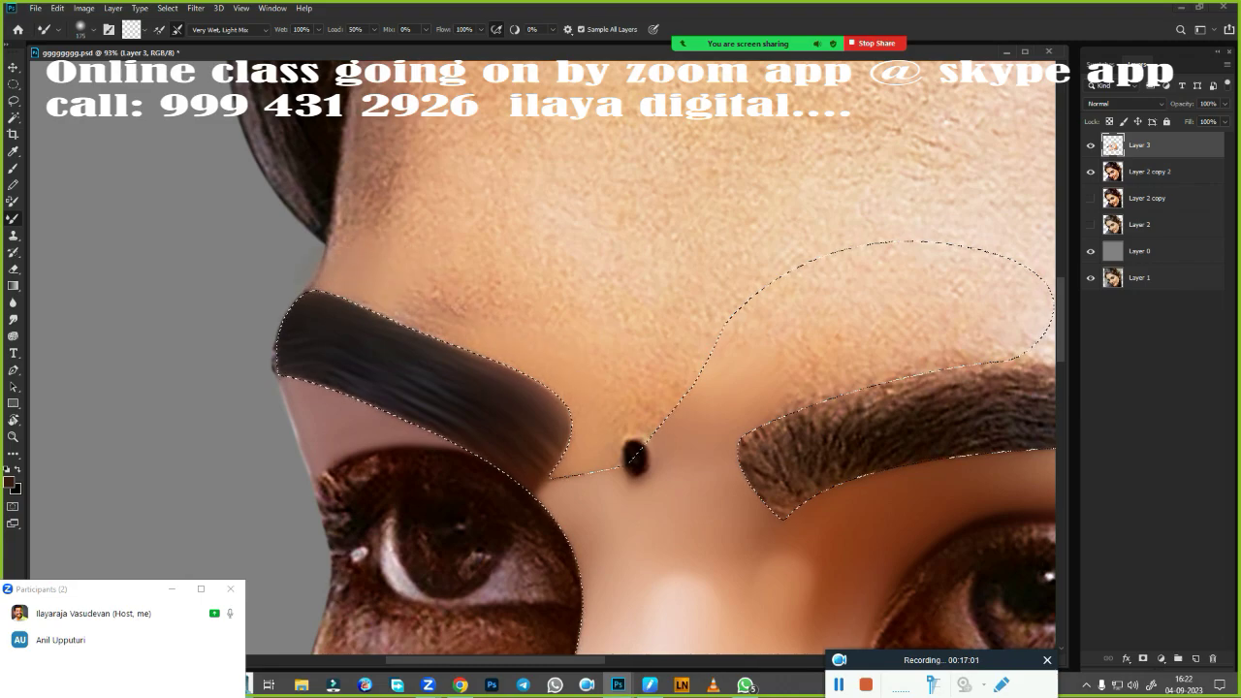
scroll(380, 300, "down", 3)
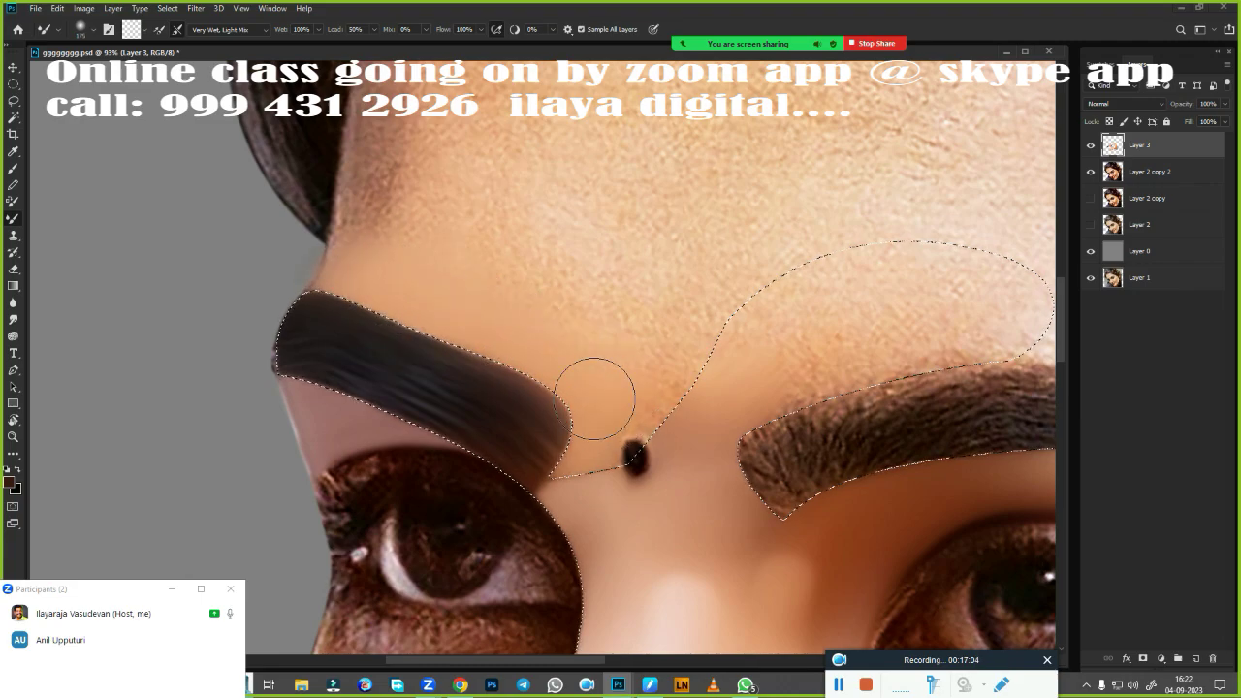
left_click_drag(701, 407, 352, 265)
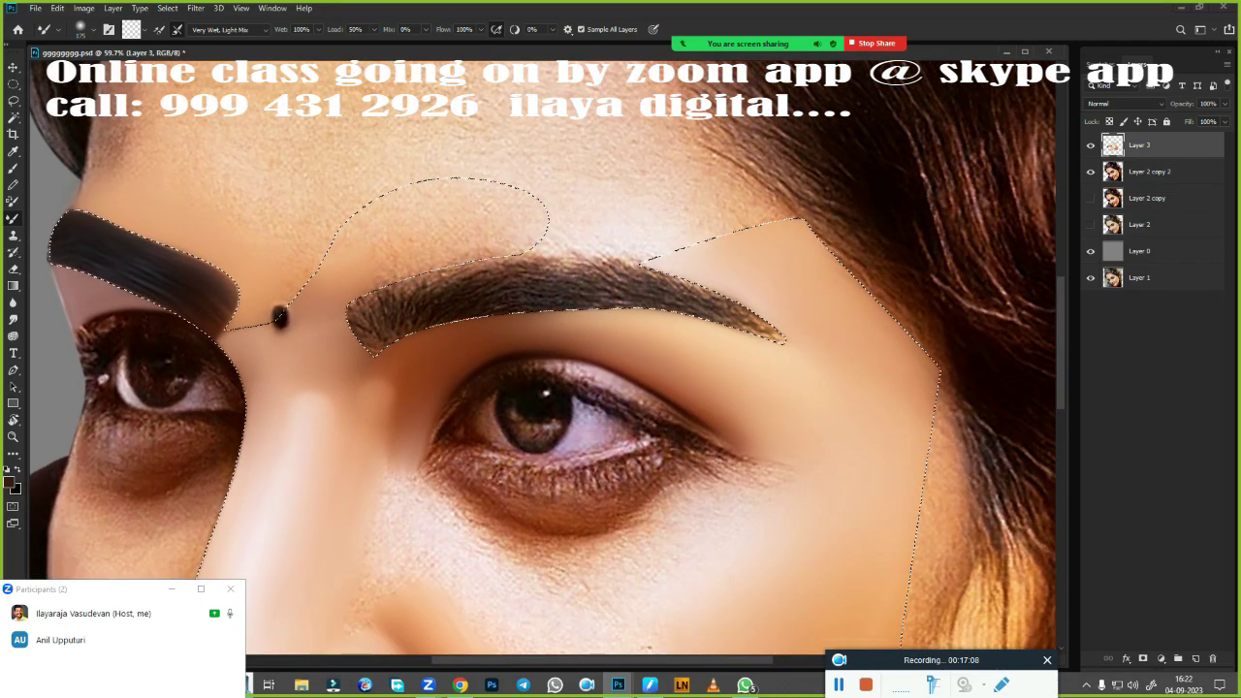
scroll(509, 321, "up", 2)
left_click_drag(669, 352, 727, 346)
Smudge the right-hand eyebrow hairs into smooth dark streaks across its length
key("r")
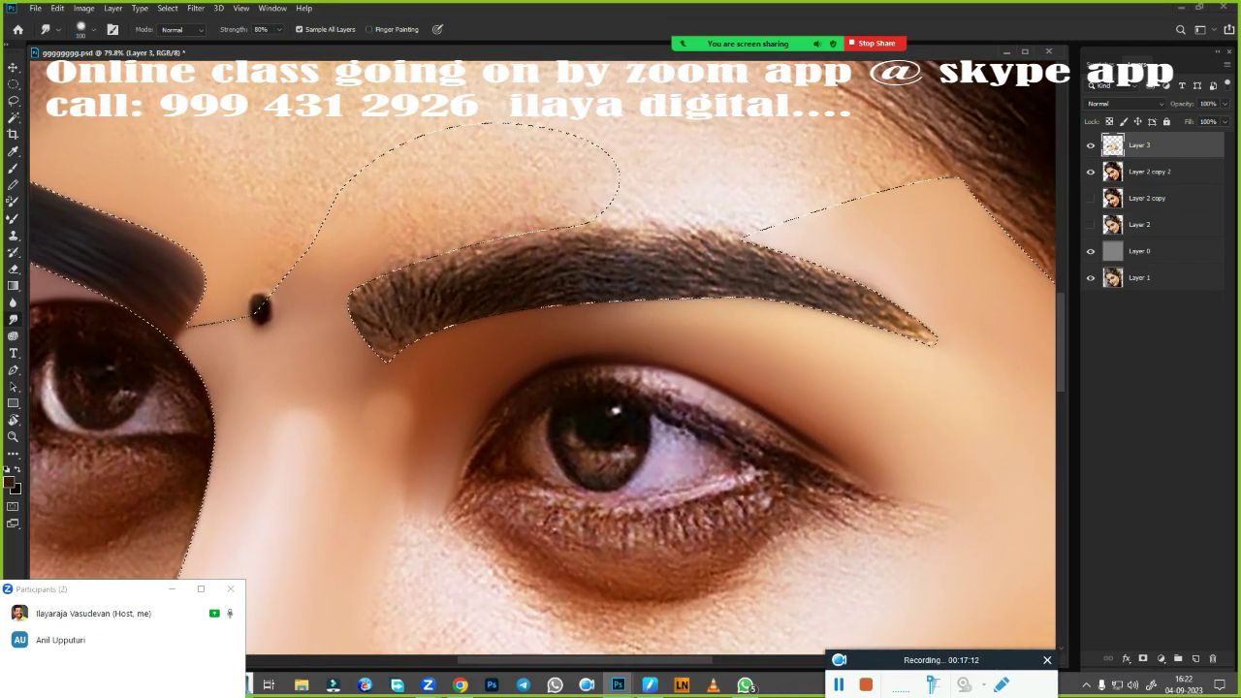
left_click_drag(811, 272, 931, 337)
mouse_move(708, 254)
left_mouse_down()
mouse_move(601, 244)
mouse_move(408, 283)
left_mouse_up()
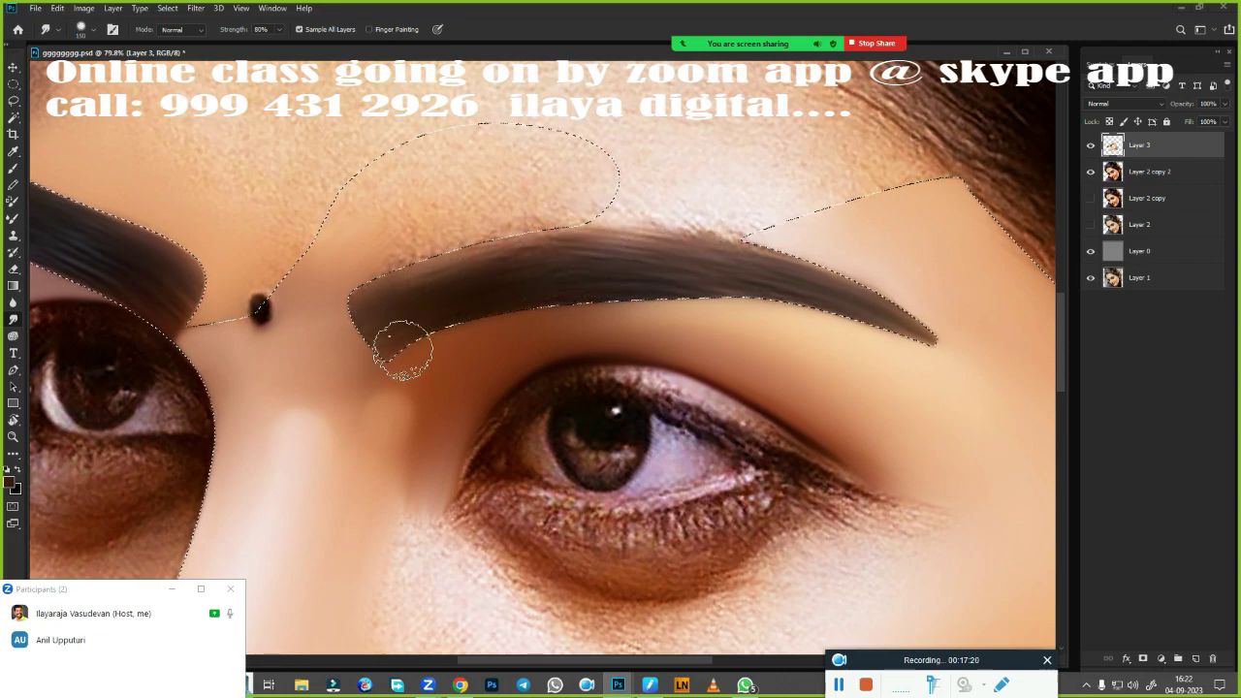
left_click_drag(401, 346, 504, 281)
left_click_drag(427, 291, 680, 254)
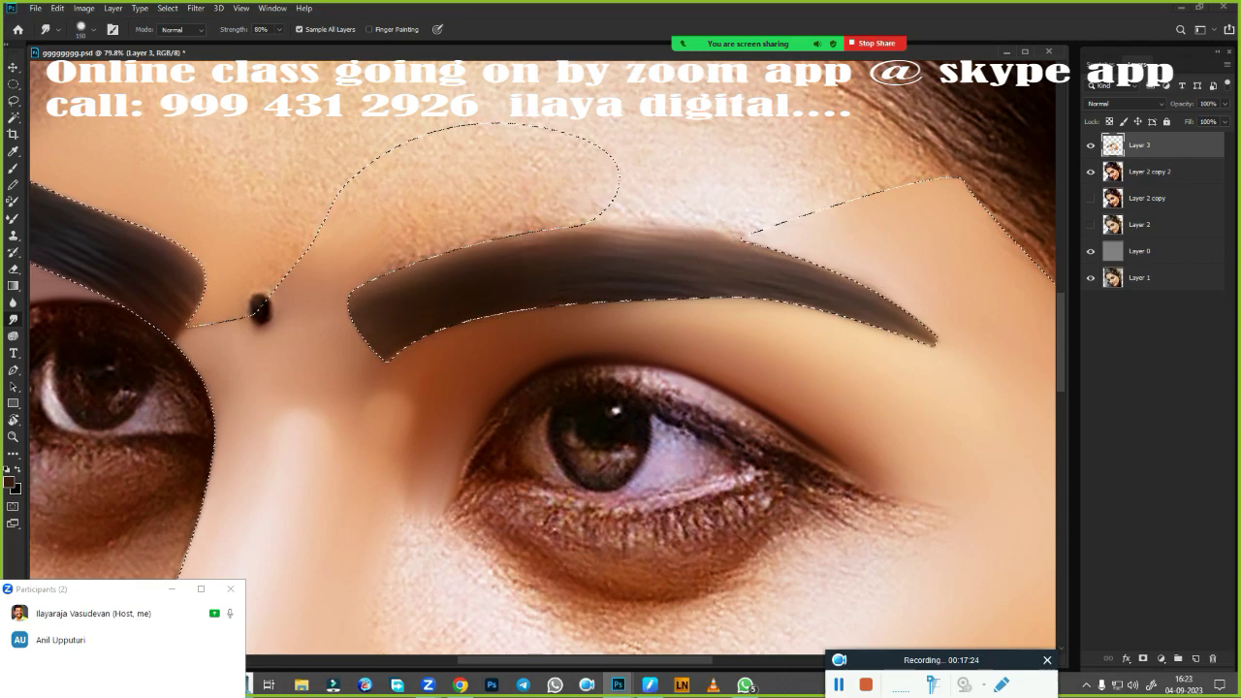
scroll(780, 398, "down", 2)
scroll(787, 355, "down", 2)
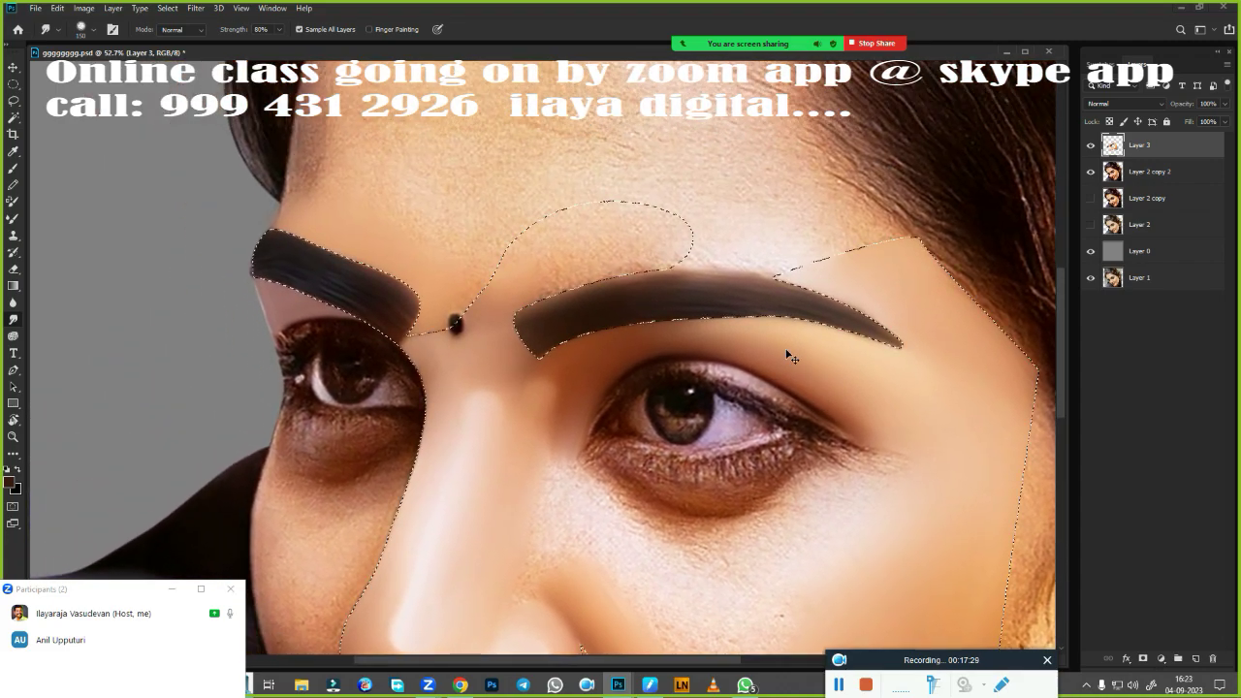
Dismiss the pop-up notice, restore the selection and feather it by 2 px
left_click(777, 253)
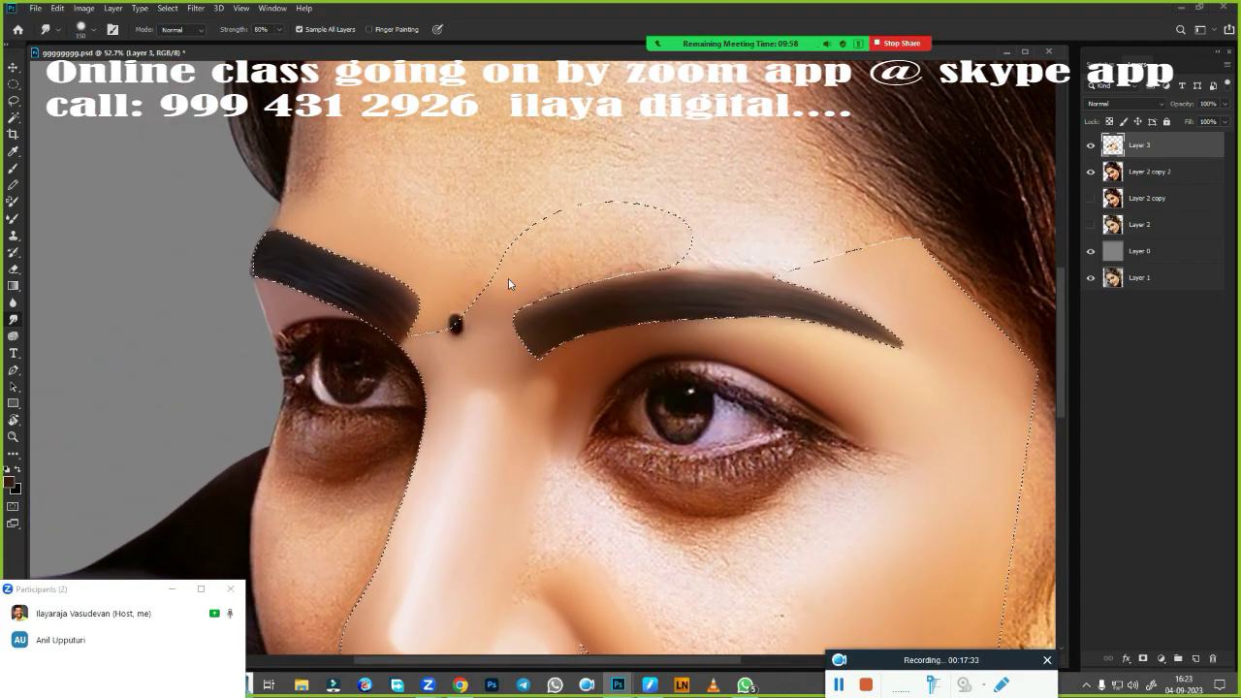
key("ctrl+d")
key("ctrl+z")
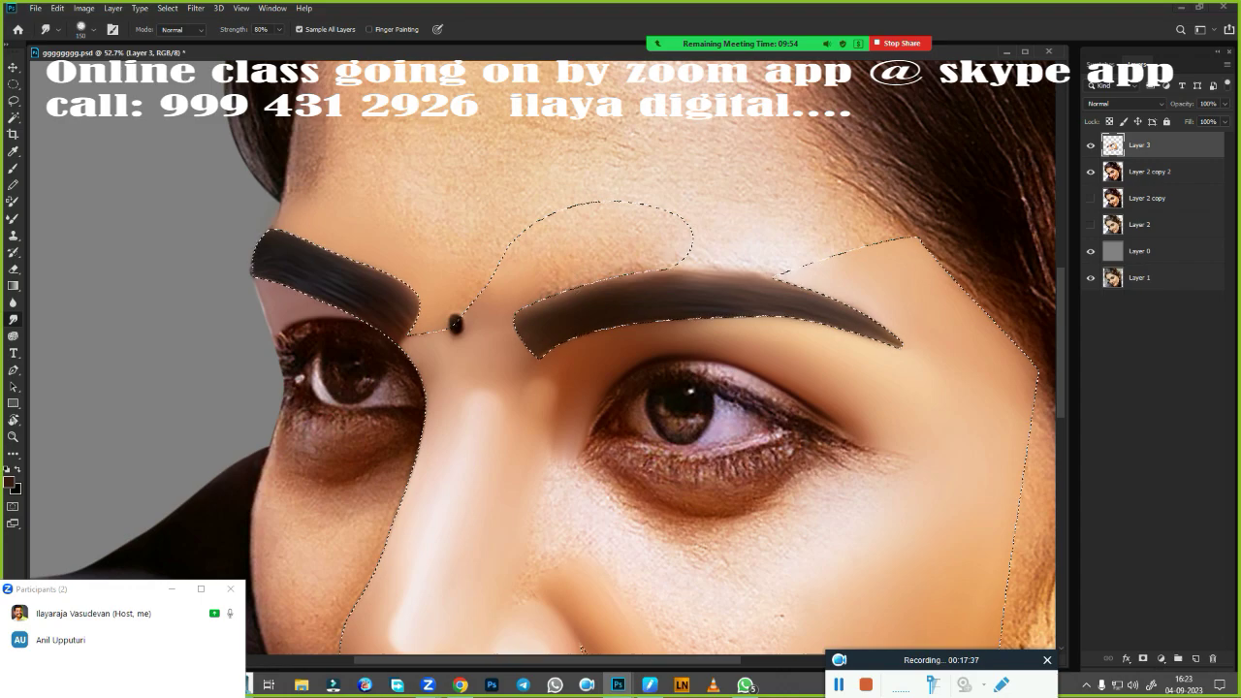
key("shift+F6")
key("Return")
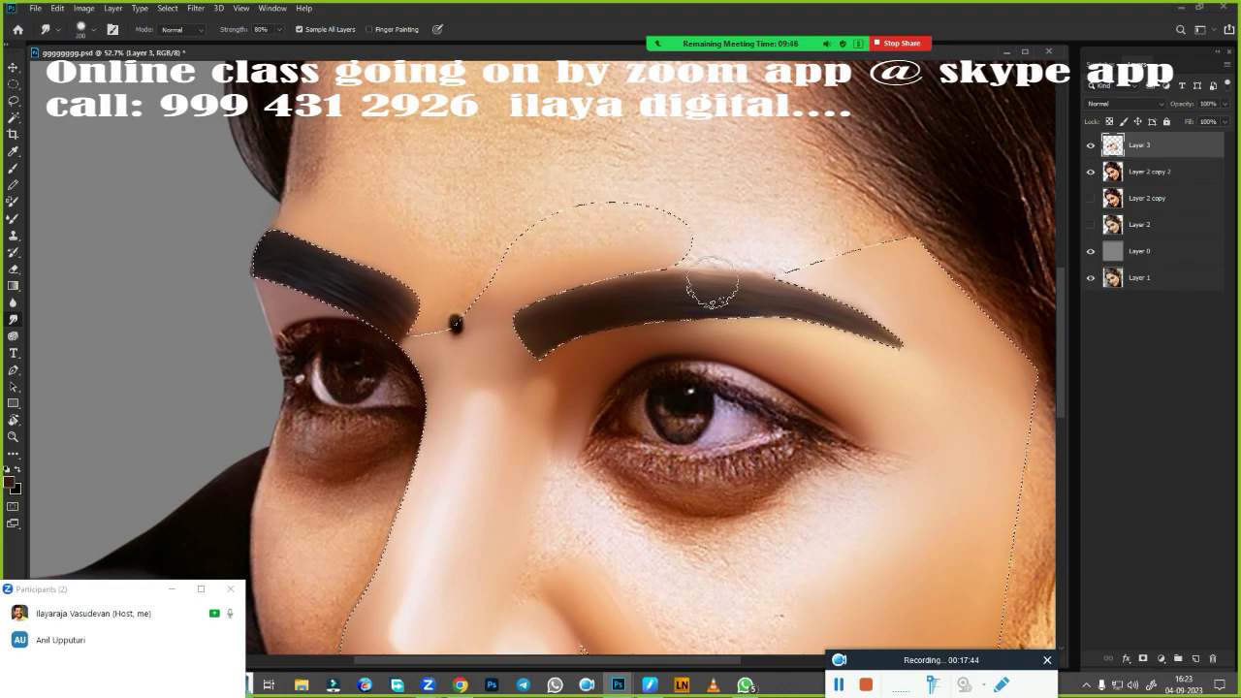
key("shift+F6")
key("Return")
Zoom to the nose and Mixer-brush the cheek edge, the nostril side and above the upper lip
left_click_drag(679, 368, 519, 295)
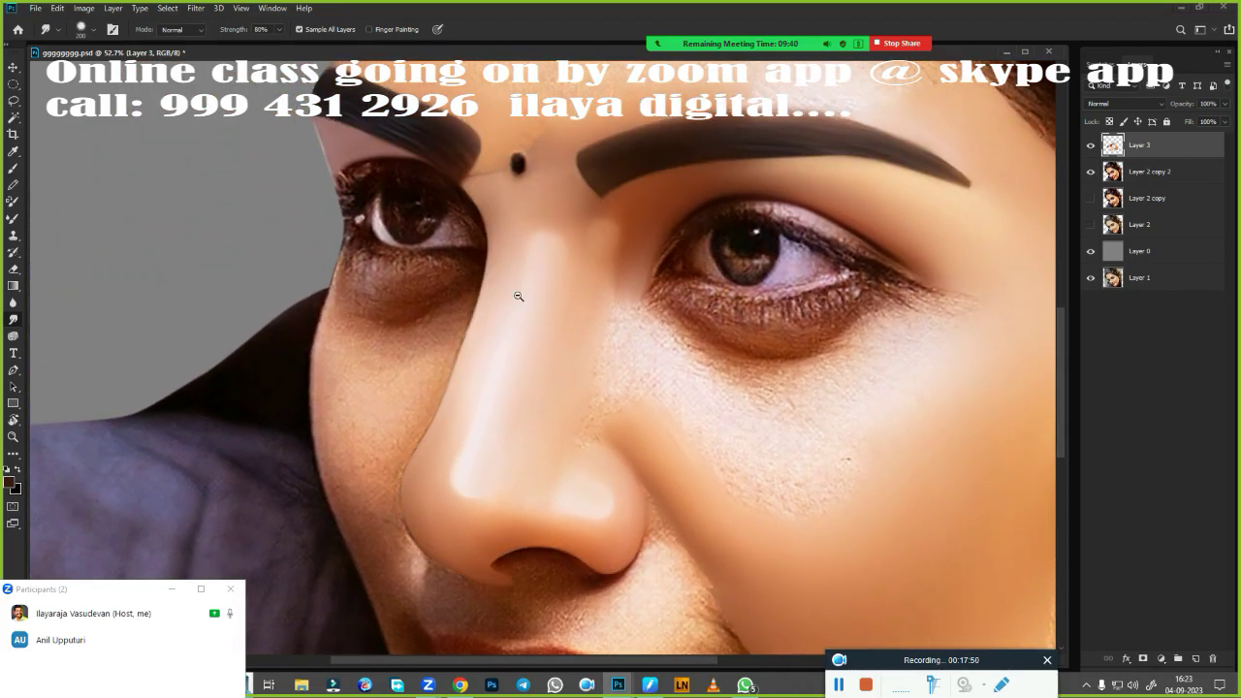
left_click(518, 295)
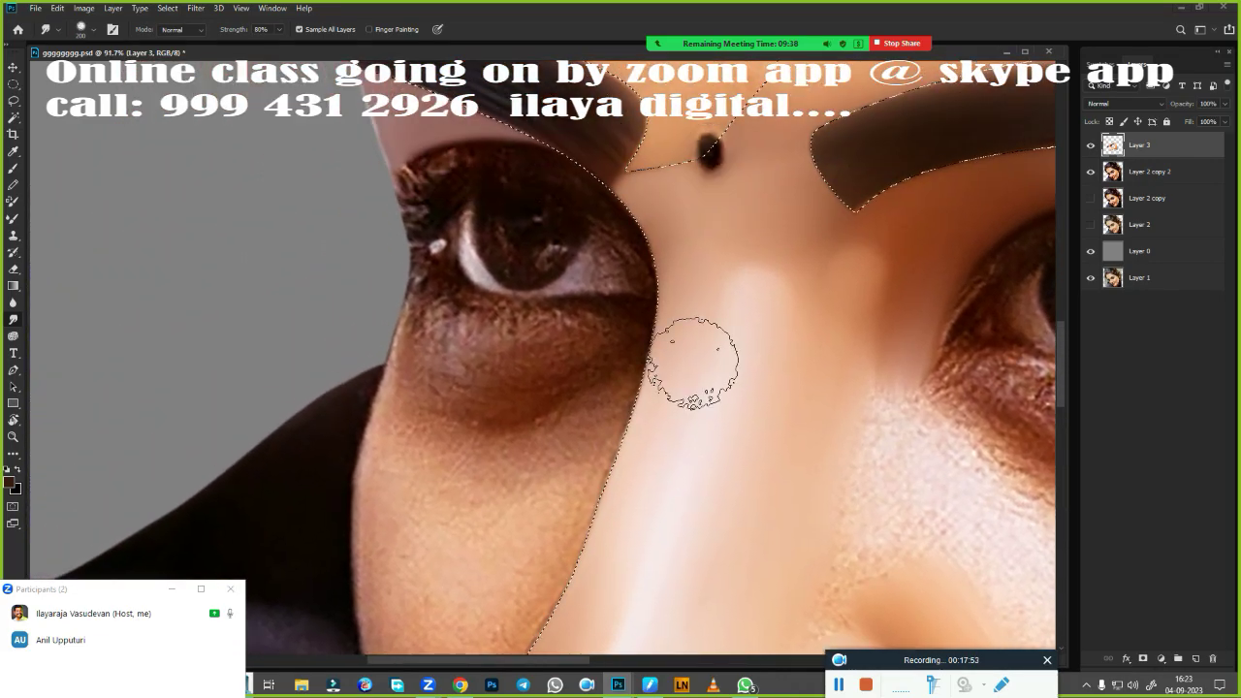
key("b")
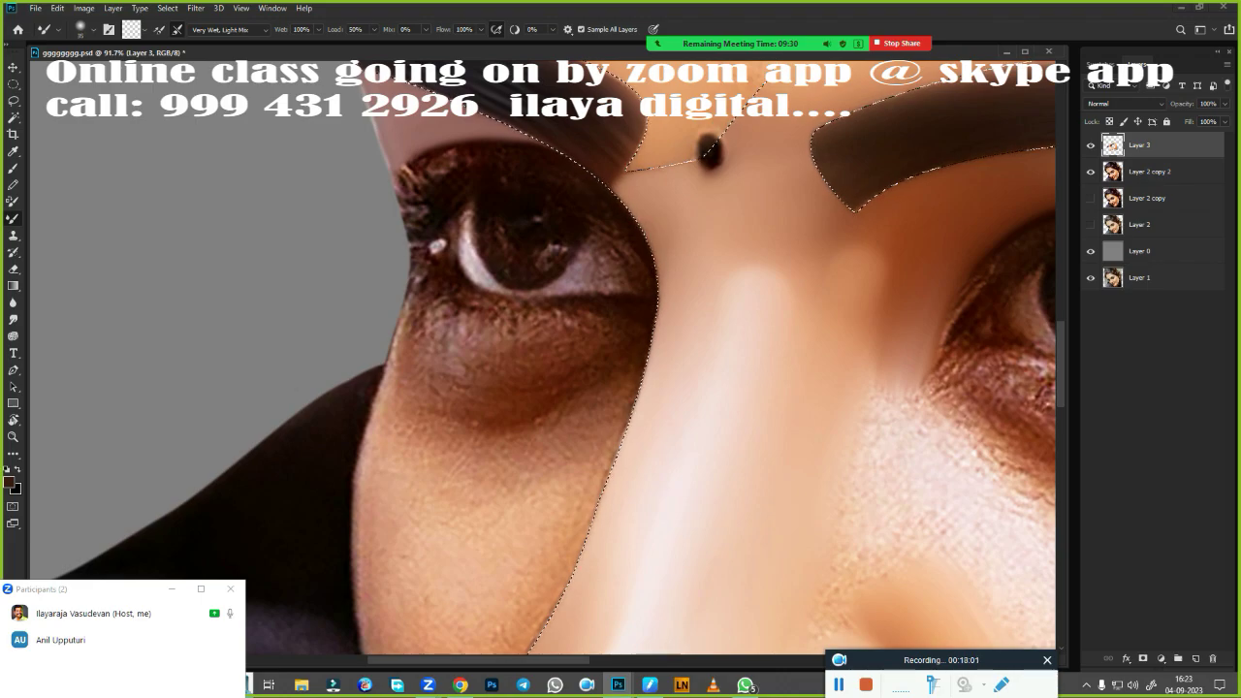
scroll(547, 362, "down", 3)
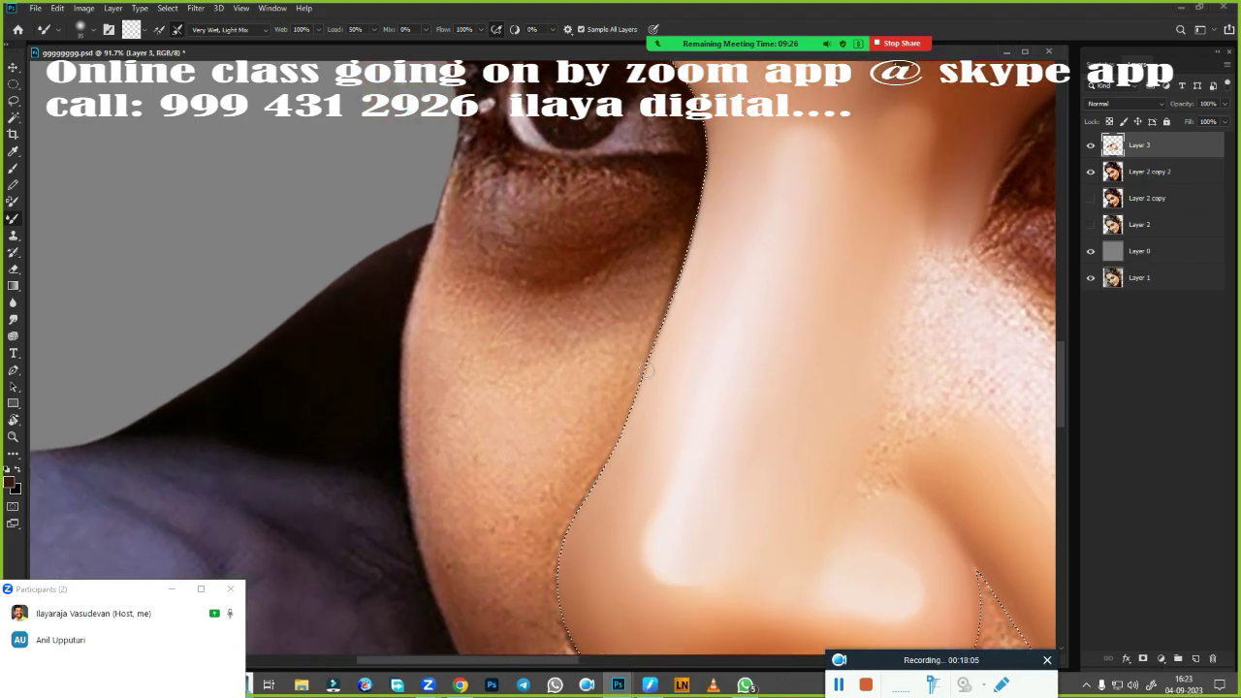
scroll(640, 378, "down", 3)
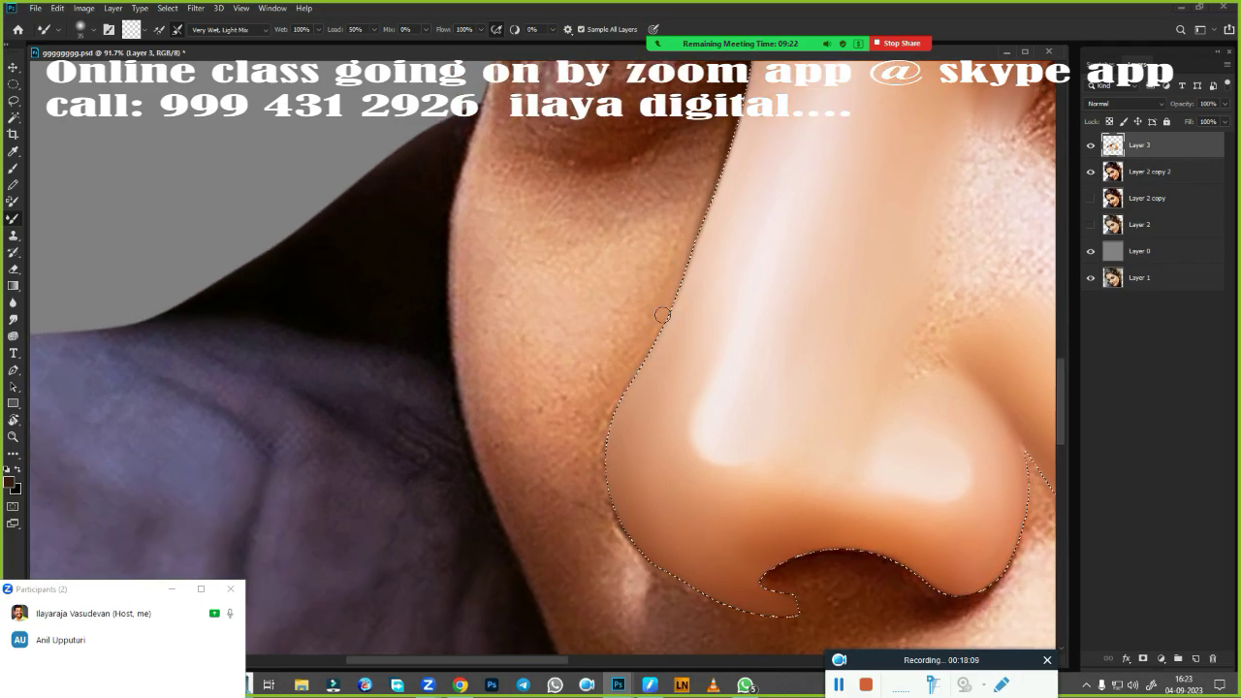
scroll(621, 388, "down", 3)
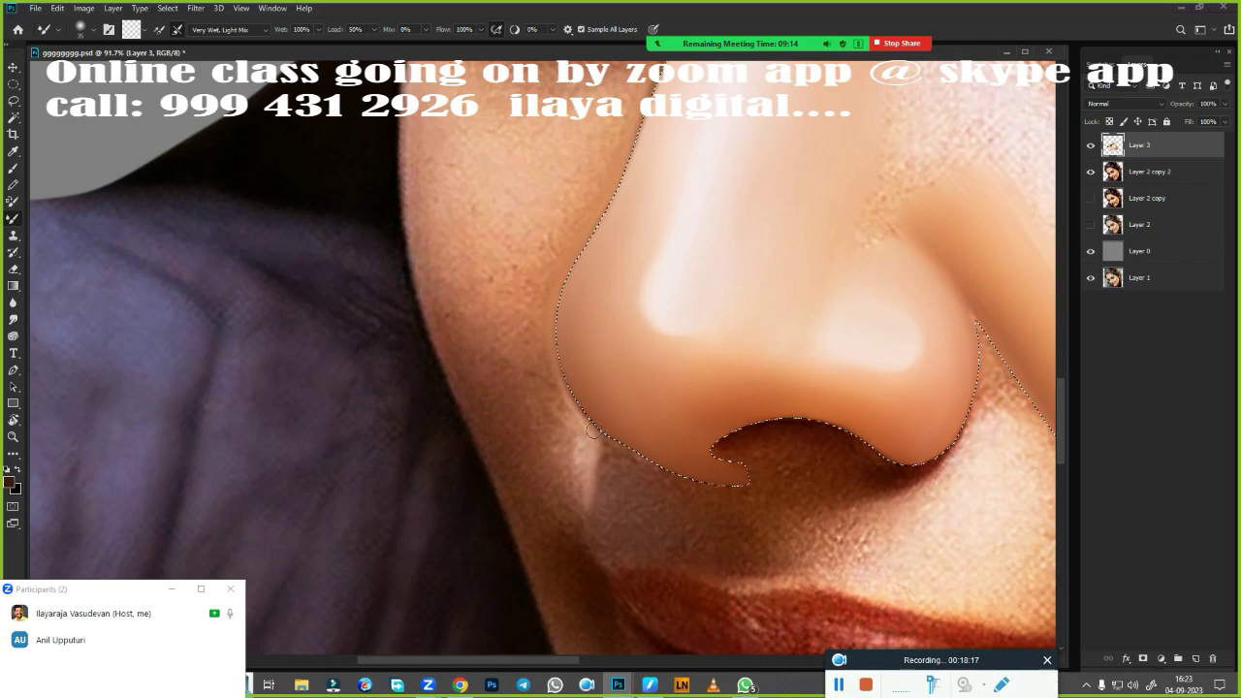
scroll(543, 358, "down", 3)
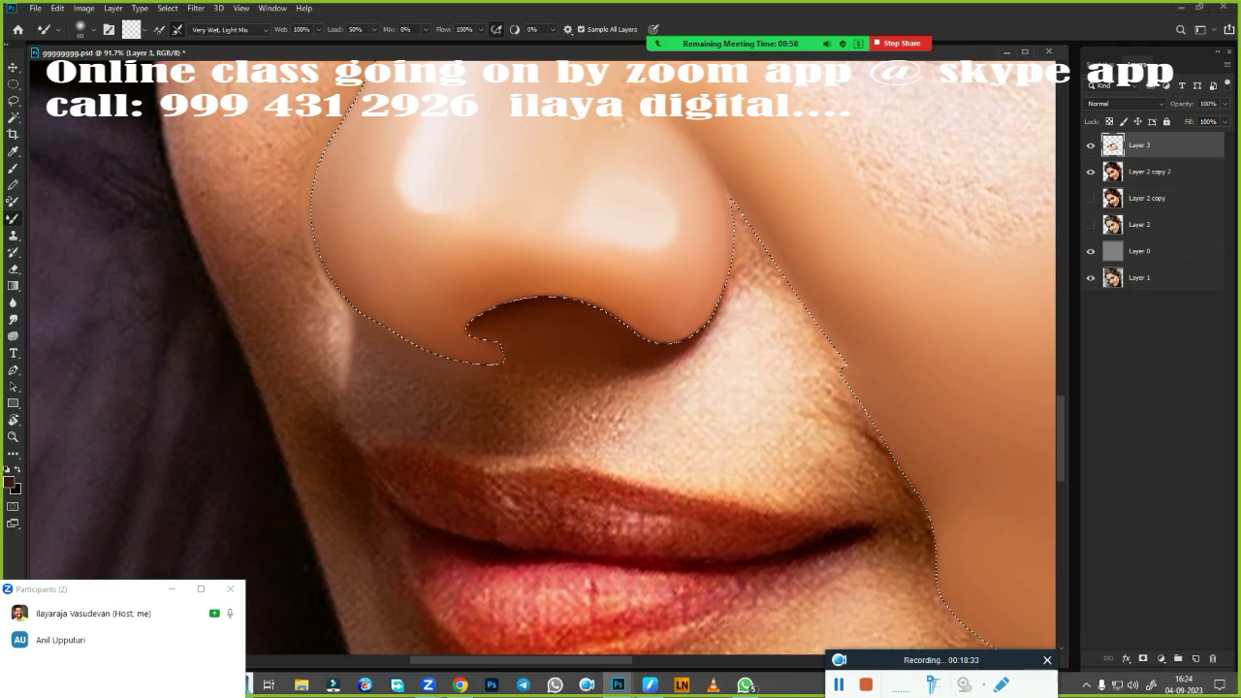
left_click_drag(743, 172, 785, 288)
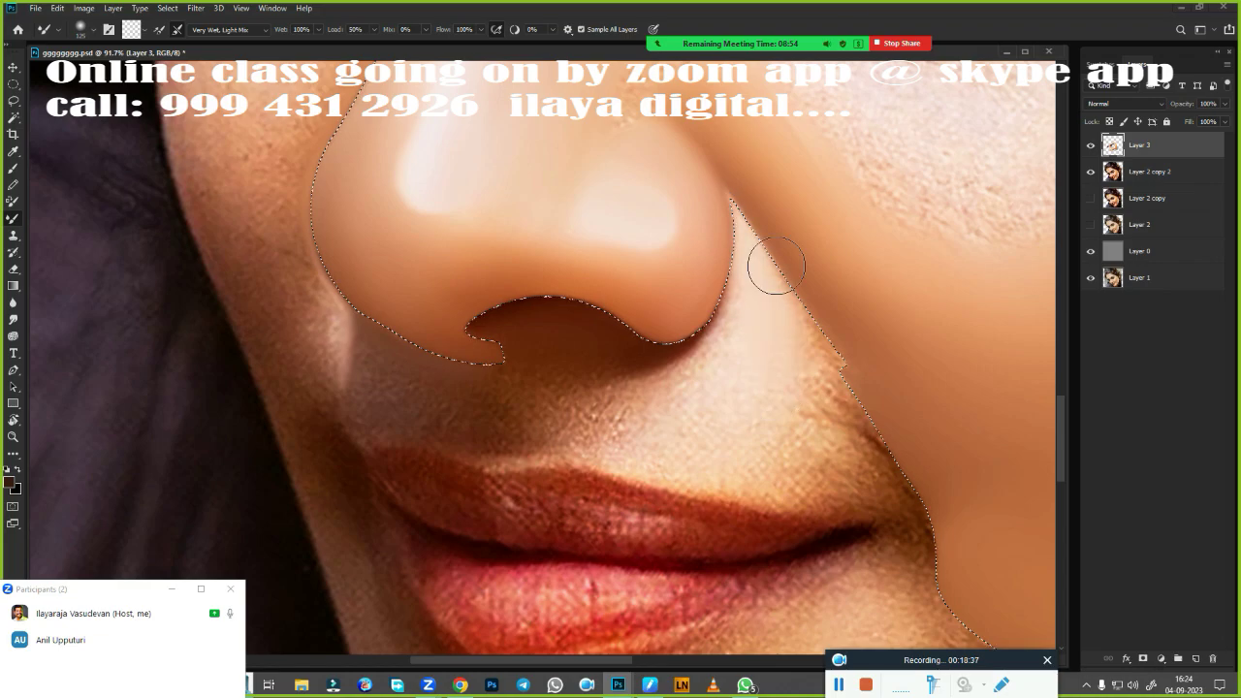
mouse_move(711, 351)
left_mouse_down()
mouse_move(824, 398)
mouse_move(844, 499)
mouse_move(820, 445)
mouse_move(916, 531)
left_mouse_up()
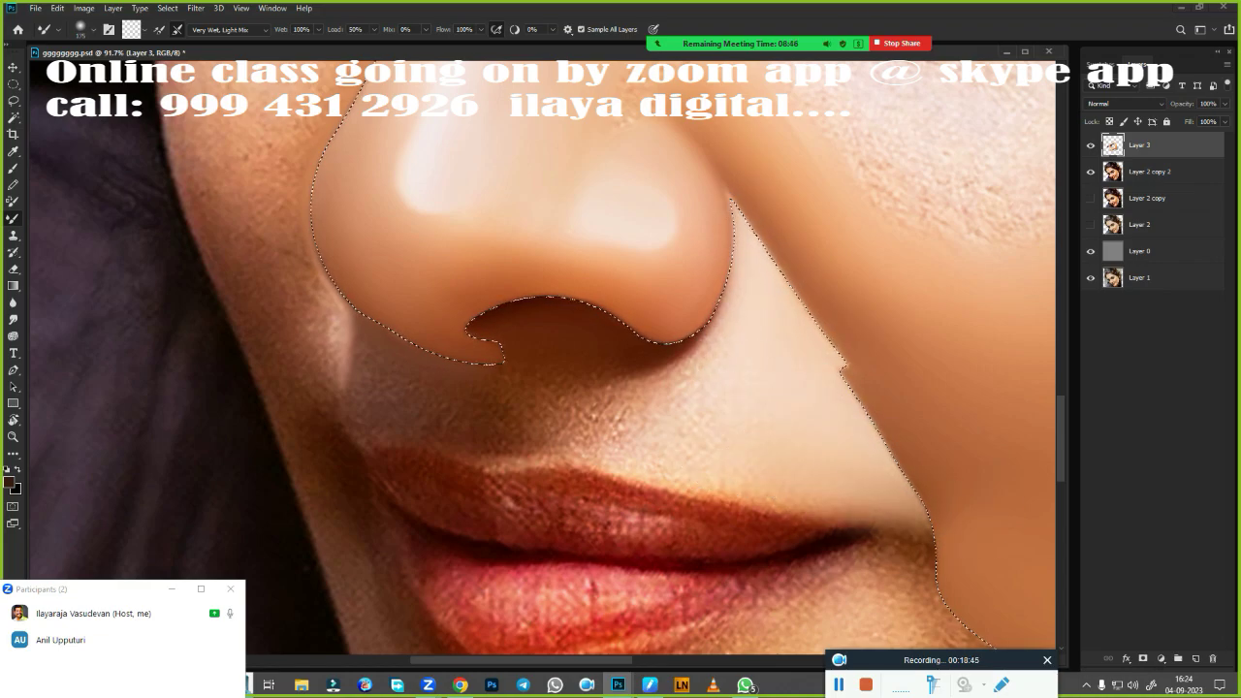
left_click_drag(742, 333, 743, 444)
Zoom back out to the whole face and clear the selection with Ctrl+D
scroll(746, 435, "right", 2)
scroll(772, 426, "right", 2)
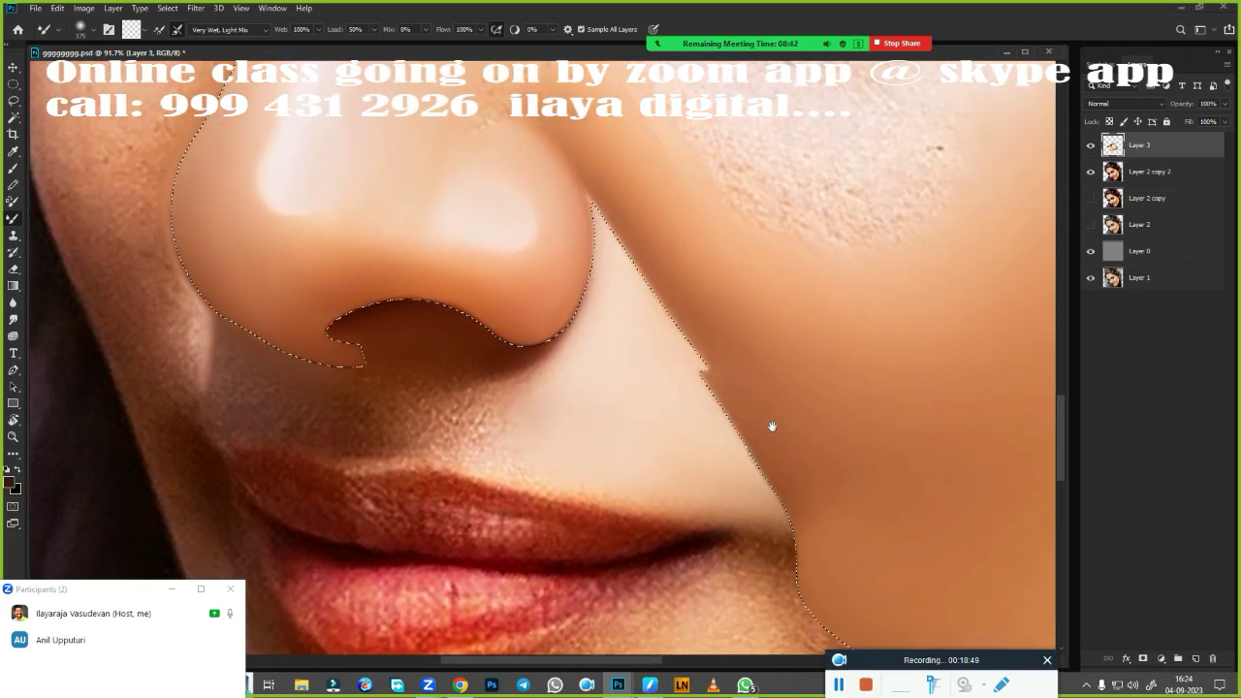
key("super")
key("Escape")
scroll(776, 415, "down", 5)
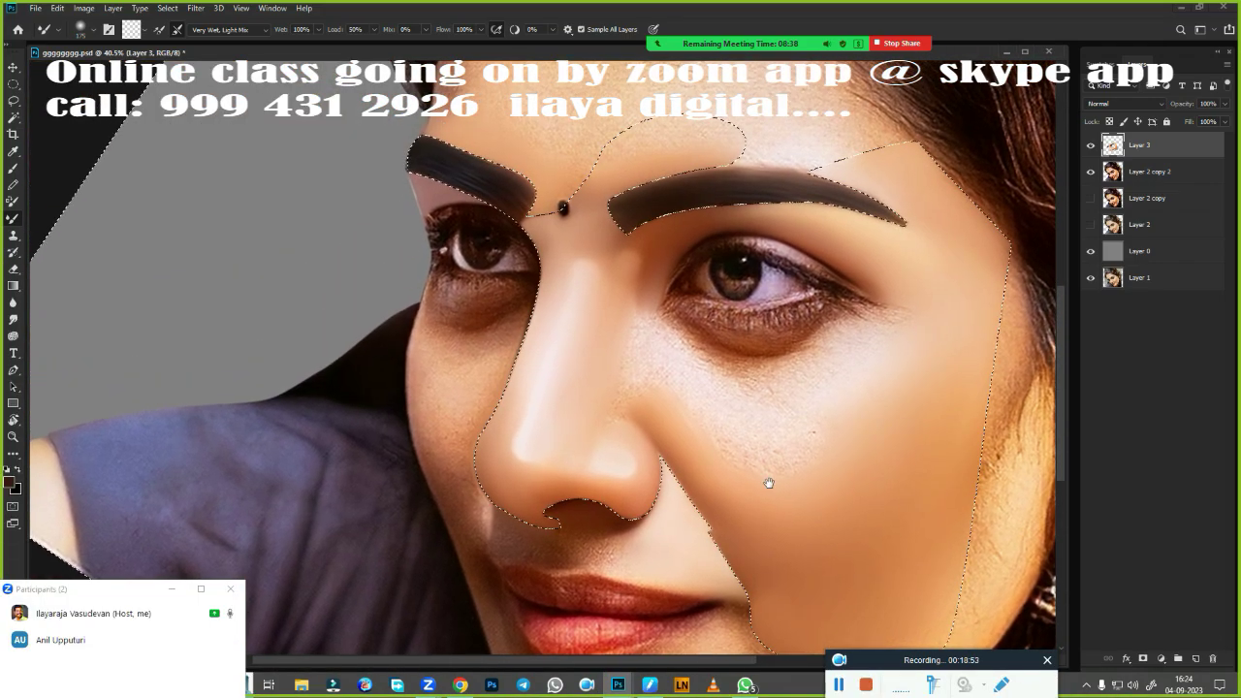
scroll(769, 483, "down", 2)
key("ctrl+d")
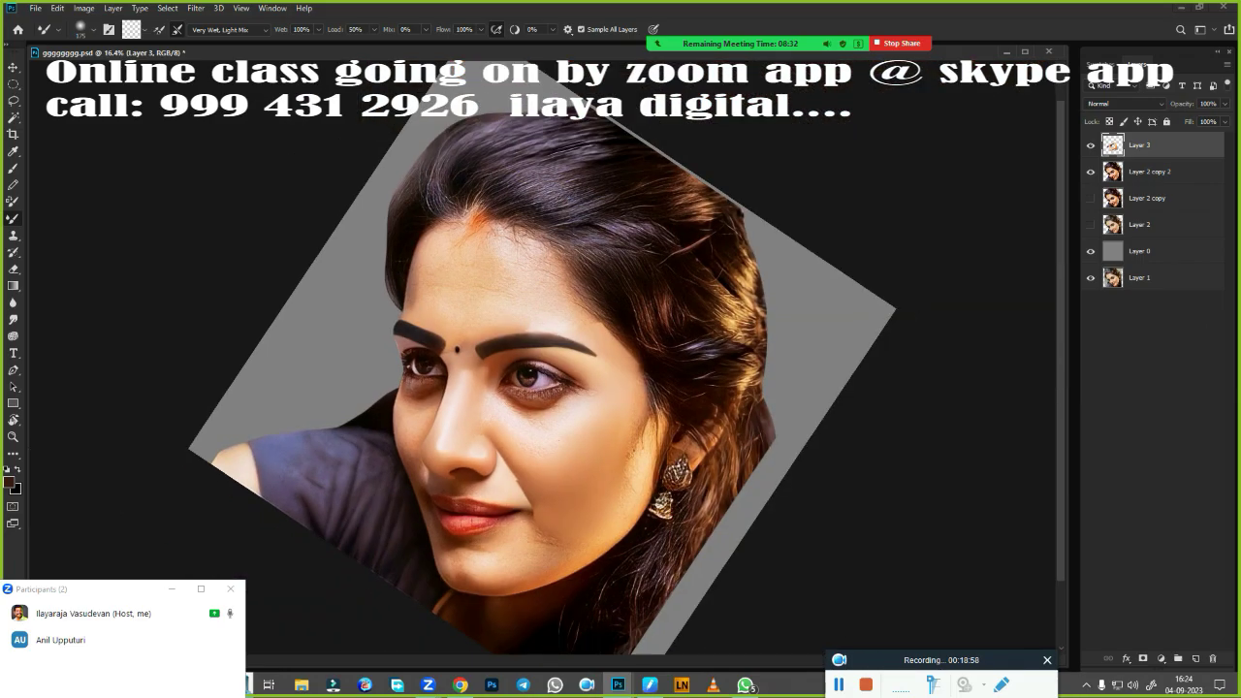
Adjust the canvas view rotation and fill Layer 0 with black
mouse_move(679, 291)
left_mouse_down()
mouse_move(756, 259)
mouse_move(786, 341)
left_mouse_up()
scroll(757, 260, "up", 1)
scroll(756, 260, "up", 1)
scroll(756, 260, "down", 1)
key("r")
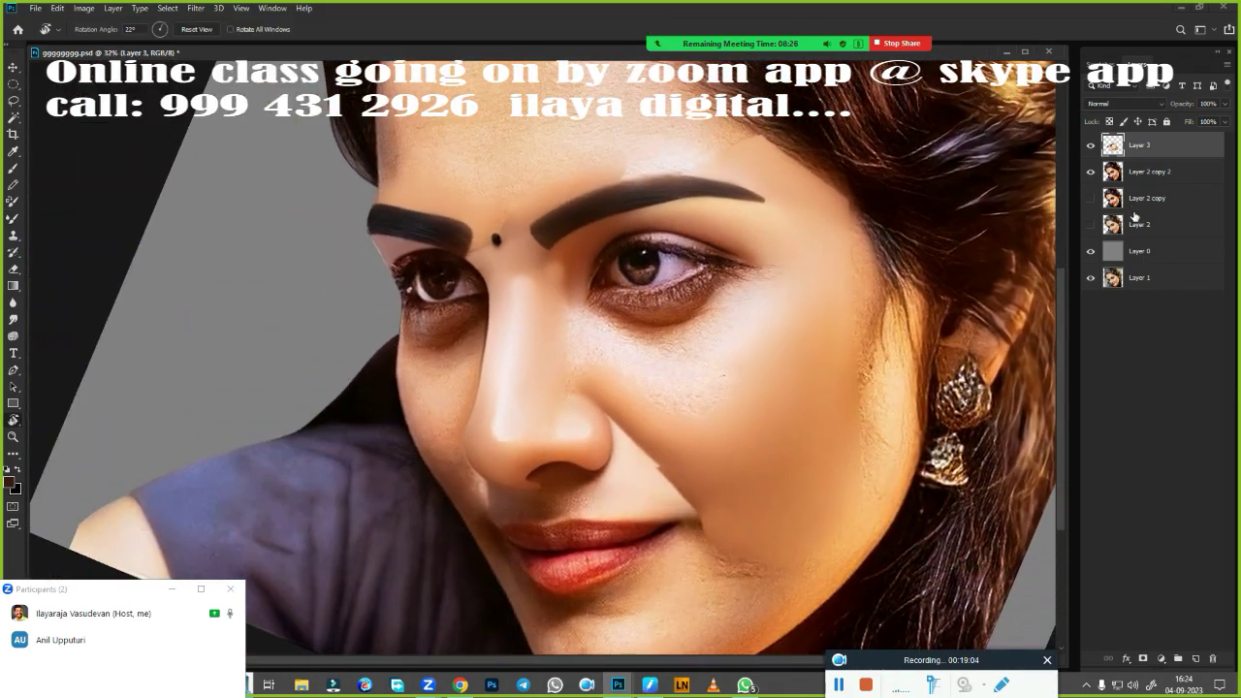
left_click(1156, 254)
key("ctrl+BackSpace")
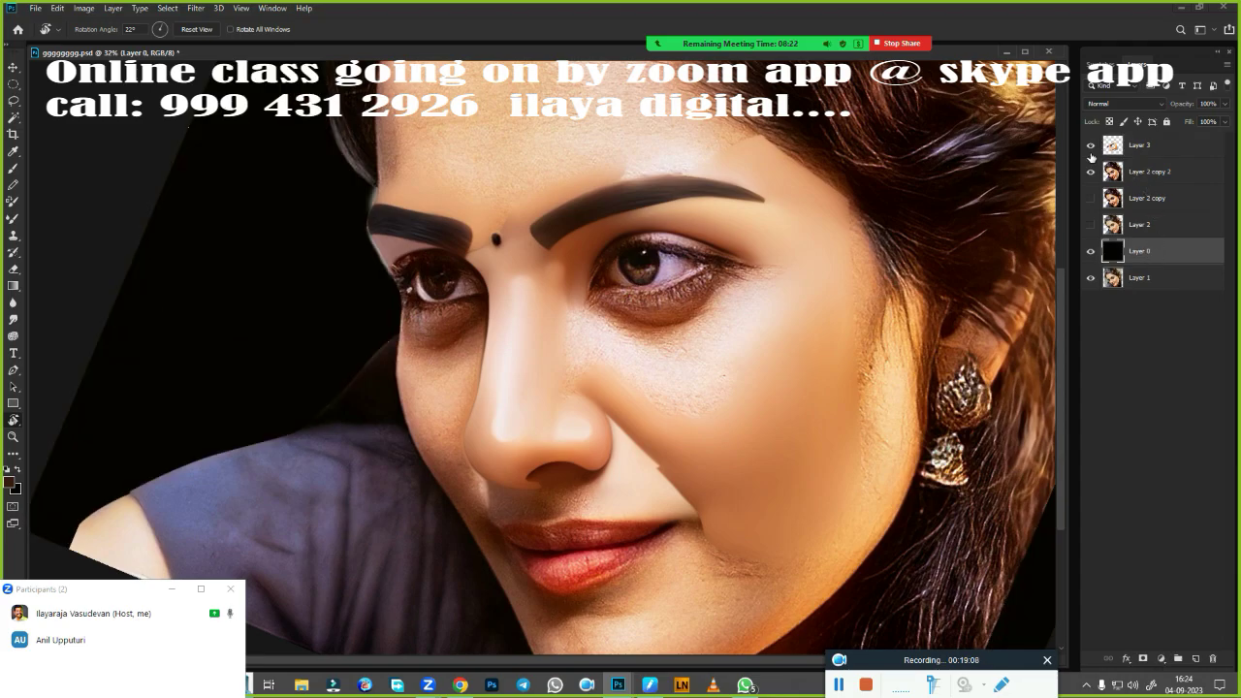
Toggle Layer 2 copy 2 off and back on, then return to Layer 3
left_click(1091, 172)
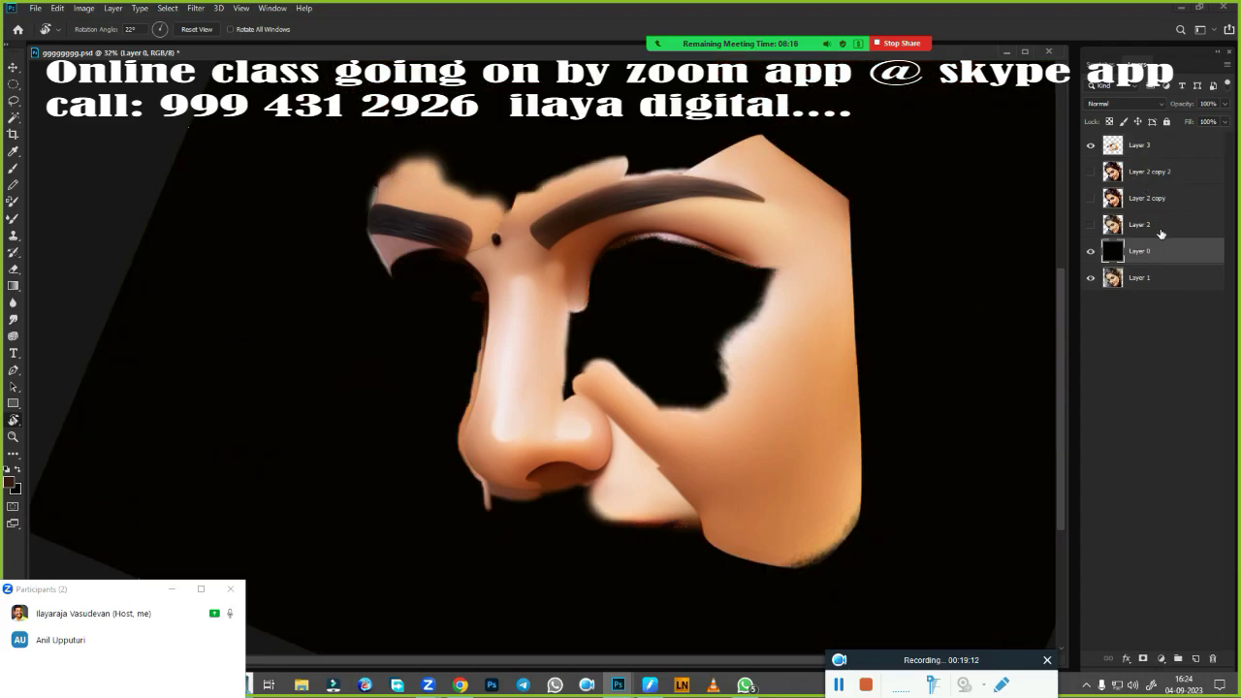
scroll(578, 293, "up", 2)
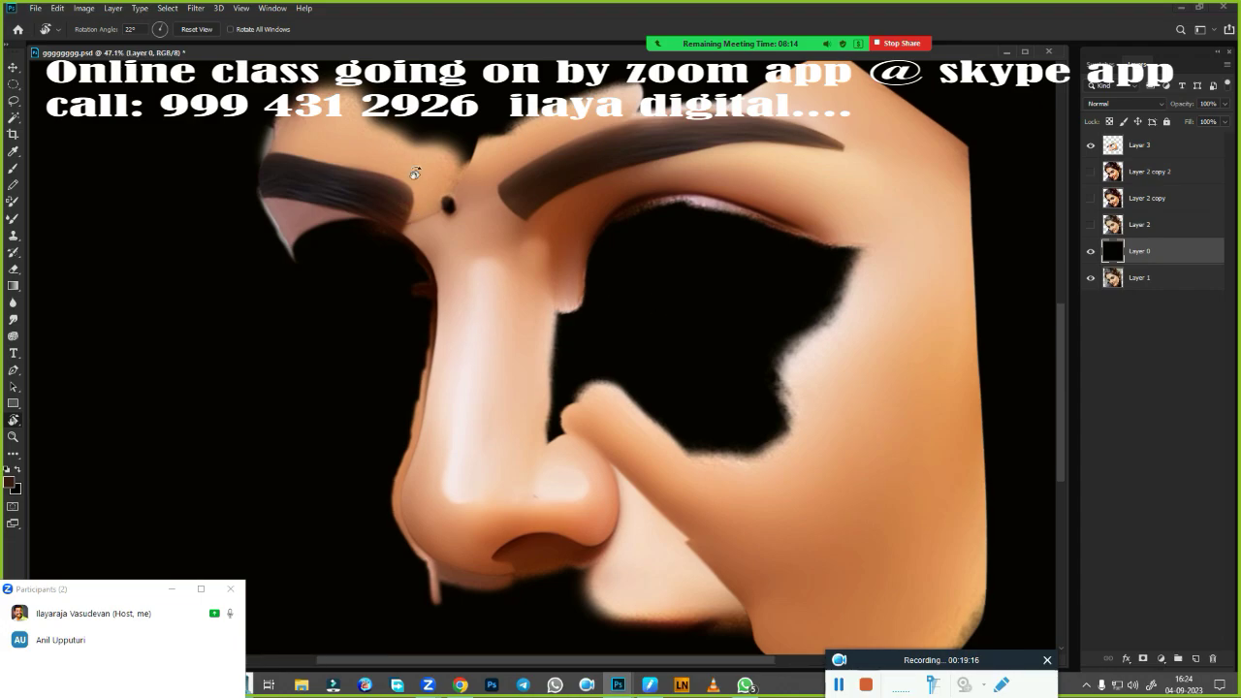
left_click(1090, 172)
left_click(1139, 144)
scroll(492, 327, "up", 2)
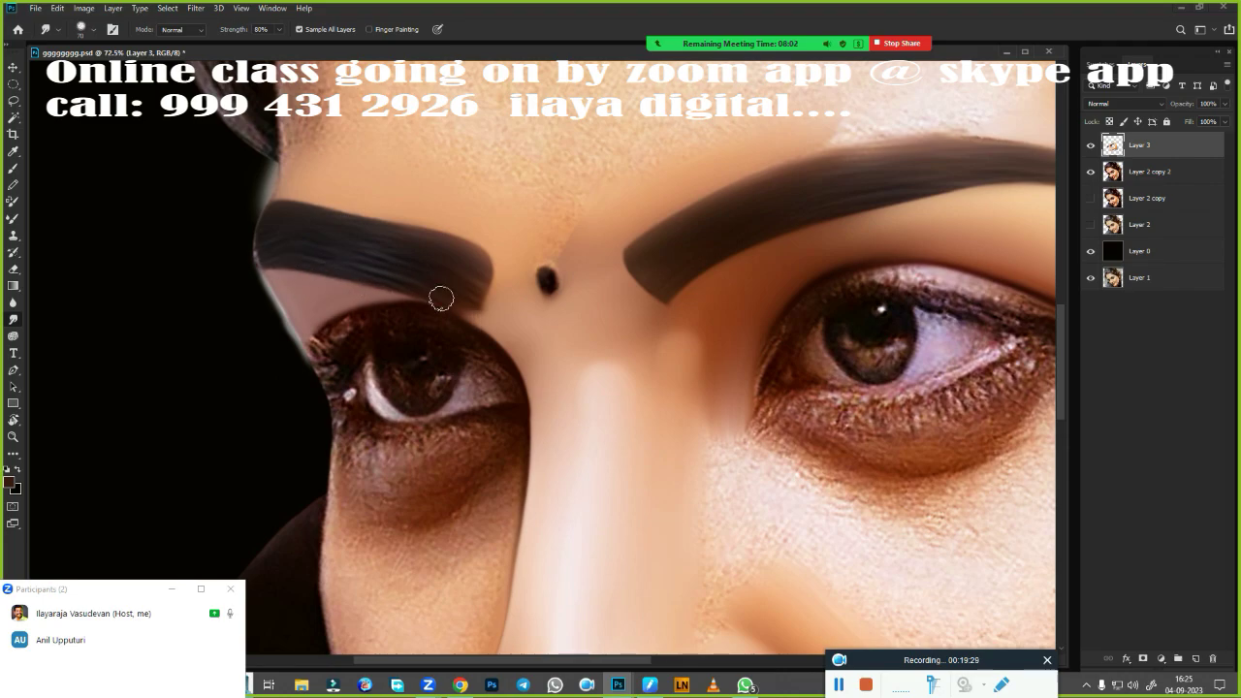
Fill the Layer 0 background with grey and return to Layer 3
left_click(1139, 250)
key("alt+BackSpace")
left_click(1139, 145)
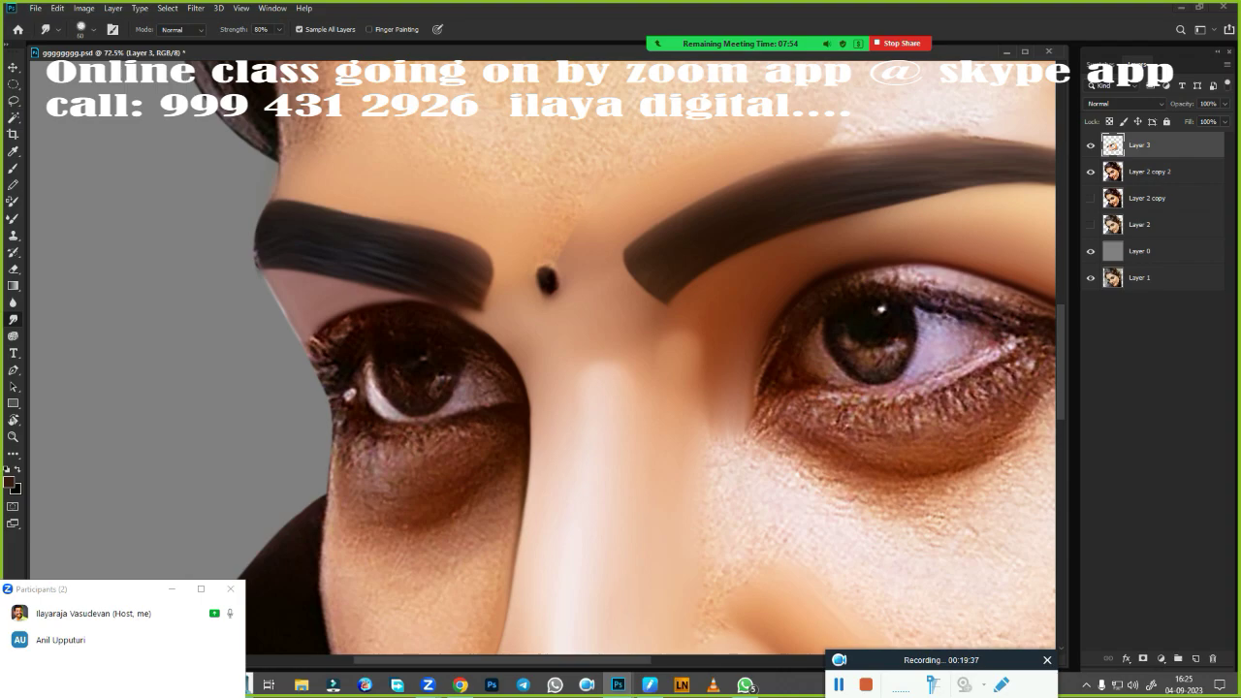
Smudge the inner and outer eyebrow ends and the skin under the nose toward the lip
left_click_drag(506, 313, 475, 267)
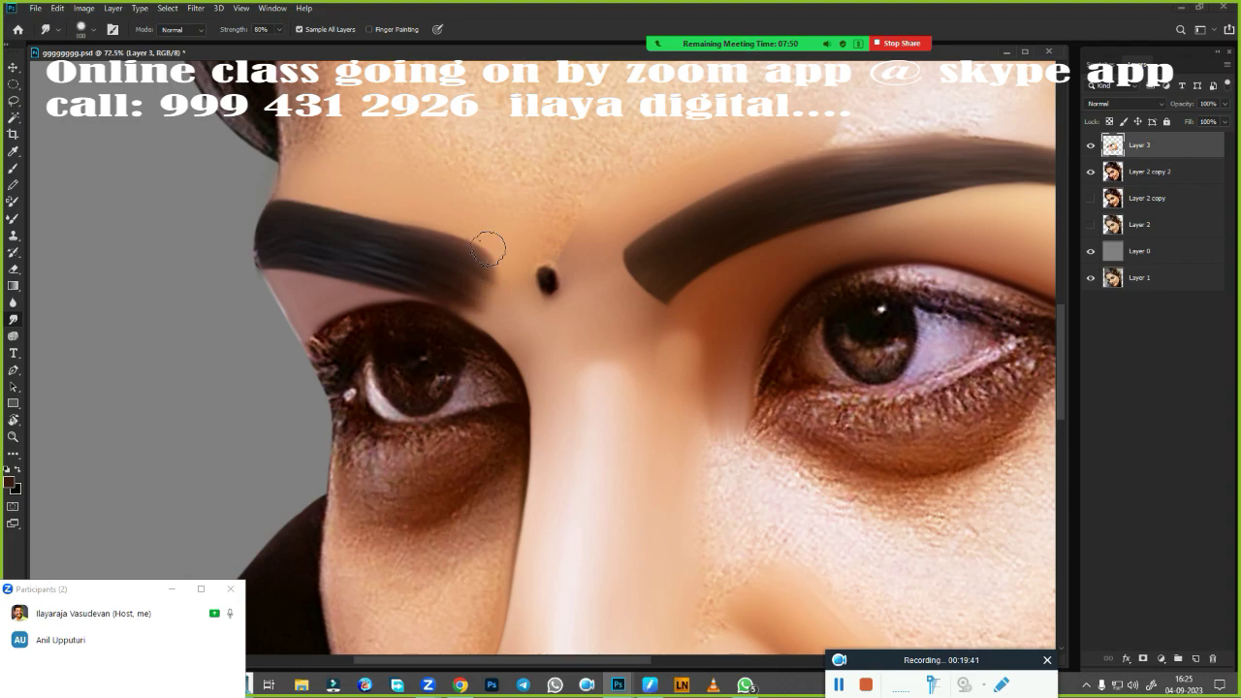
mouse_move(569, 248)
left_mouse_down()
mouse_move(598, 277)
mouse_move(669, 281)
left_mouse_up()
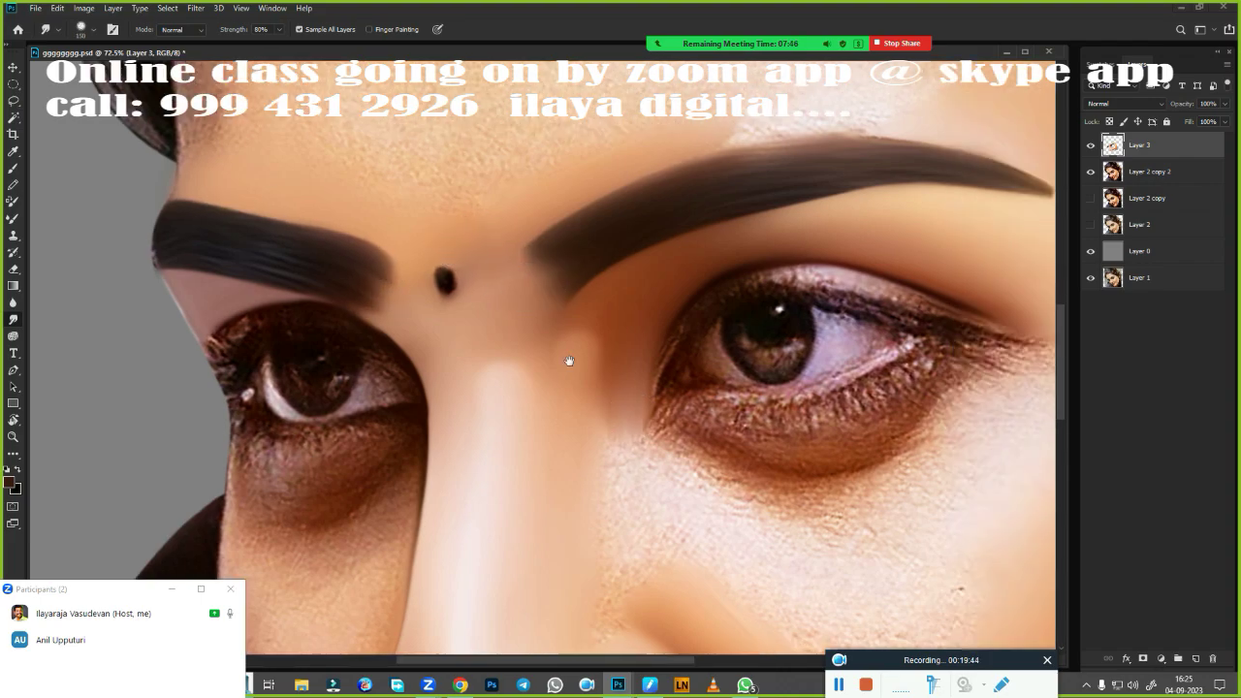
left_click_drag(741, 254, 375, 271)
left_click_drag(751, 214, 790, 208)
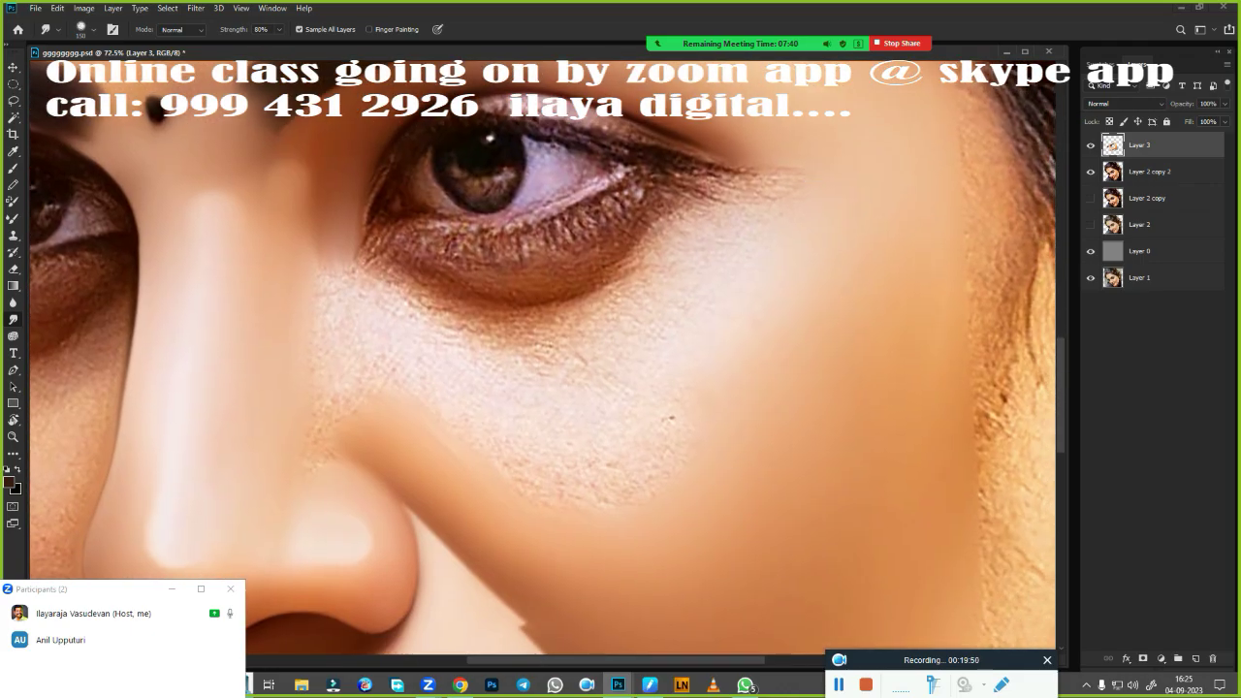
mouse_move(817, 296)
left_mouse_down()
mouse_move(675, 389)
mouse_move(809, 297)
left_mouse_up()
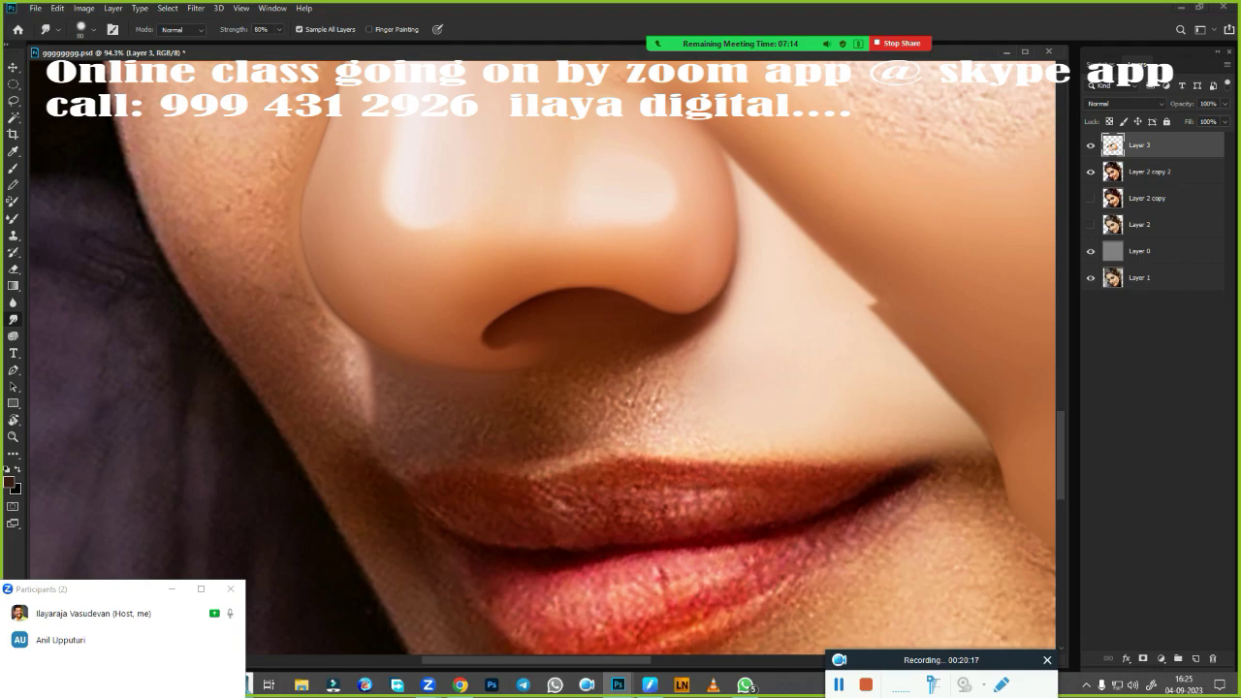
mouse_move(397, 442)
left_mouse_down()
mouse_move(429, 443)
mouse_move(435, 391)
mouse_move(413, 449)
left_mouse_up()
left_click_drag(401, 327, 543, 582)
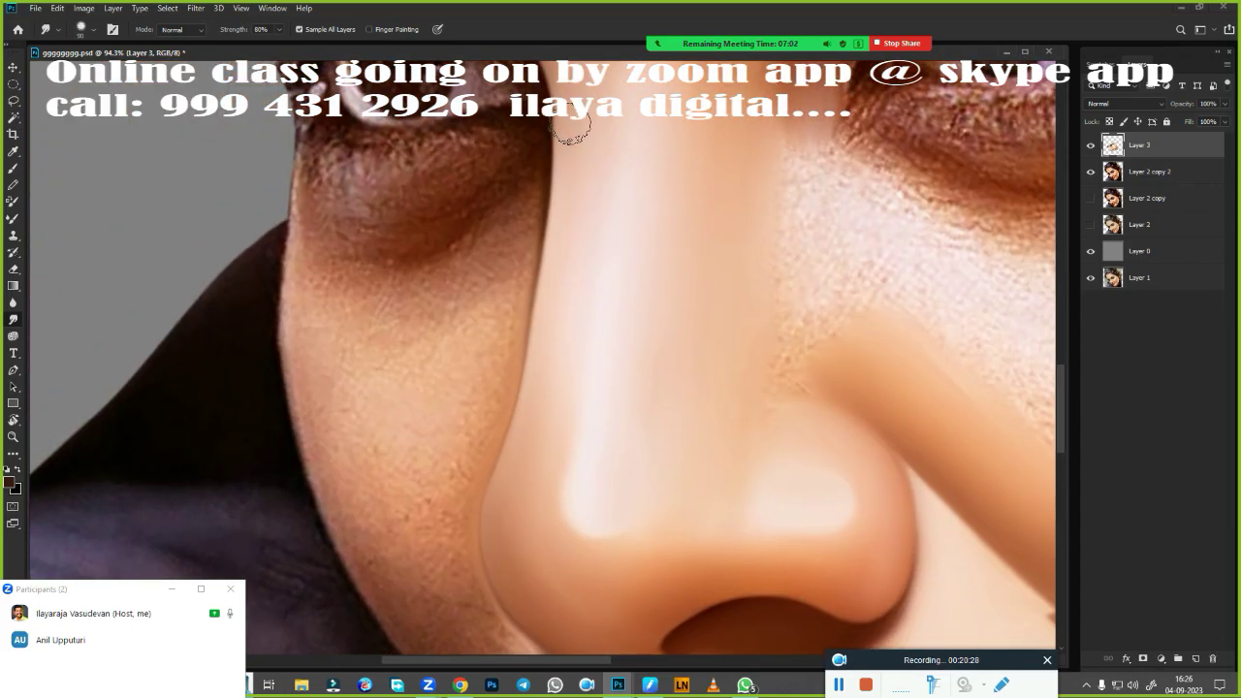
scroll(501, 407, "down", 3)
Zoom in on the lips and make Layer 3 visible again
scroll(656, 268, "down", 2)
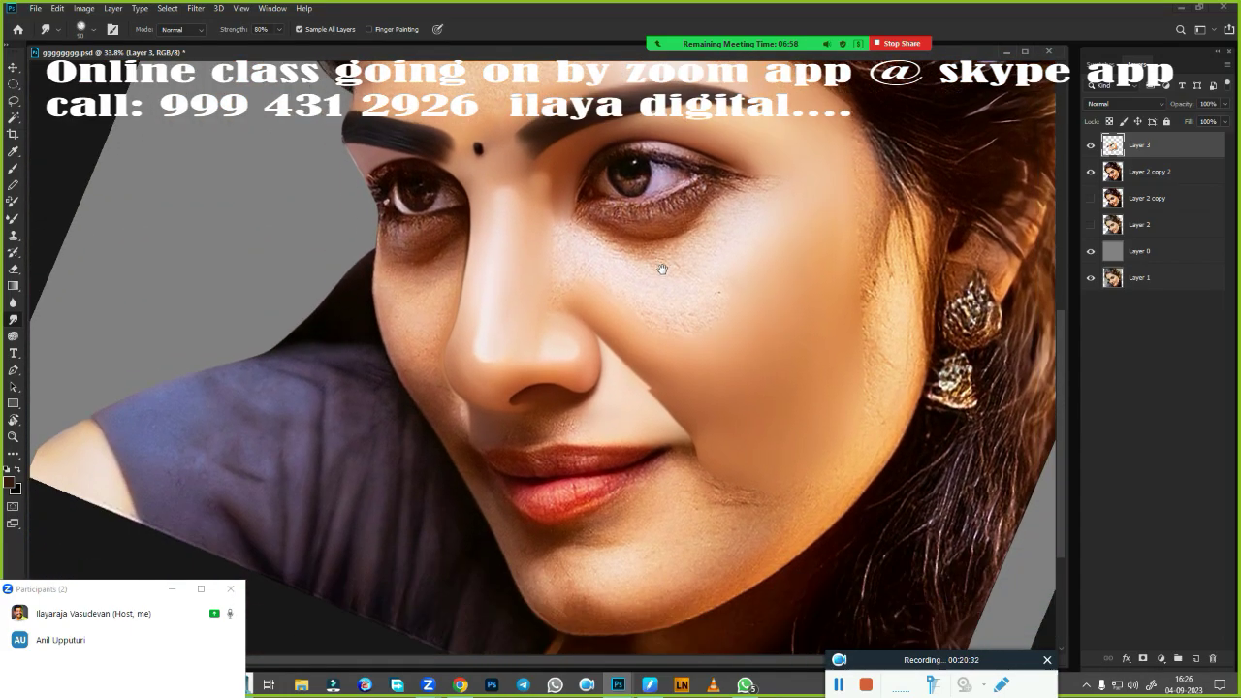
scroll(620, 354, "up", 2)
scroll(687, 285, "up", 2)
scroll(754, 332, "up", 1)
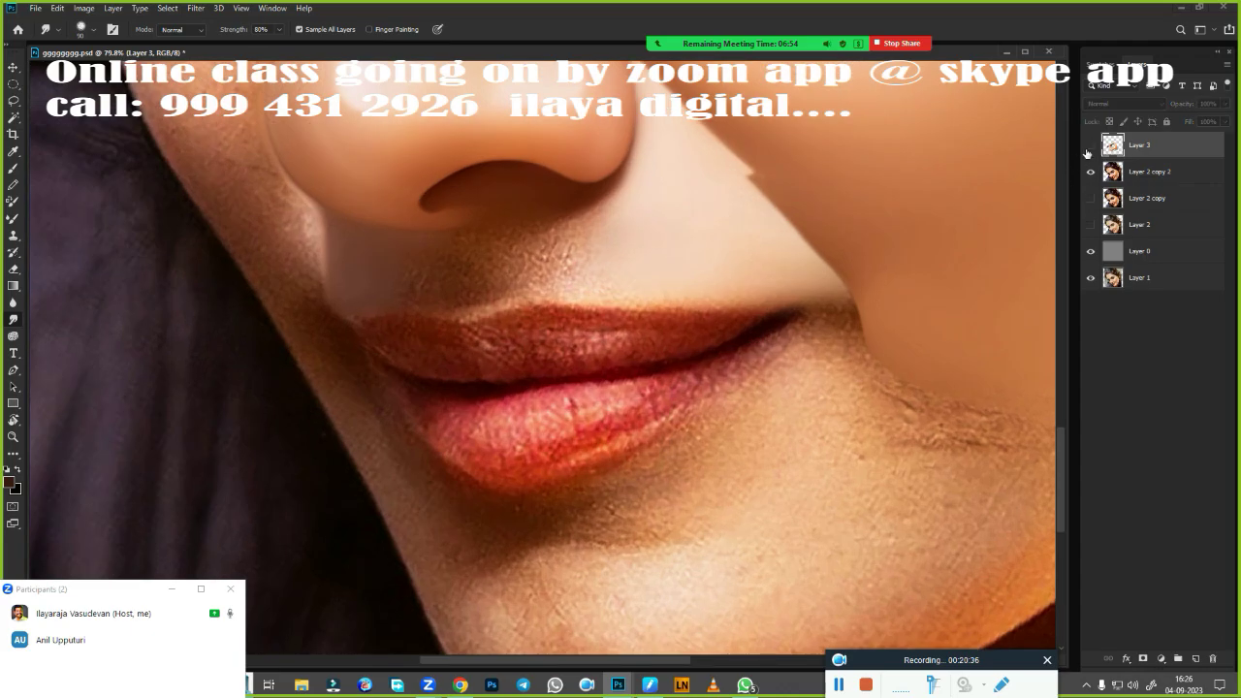
scroll(827, 324, "up", 1)
scroll(827, 324, "up", 1)
key("p")
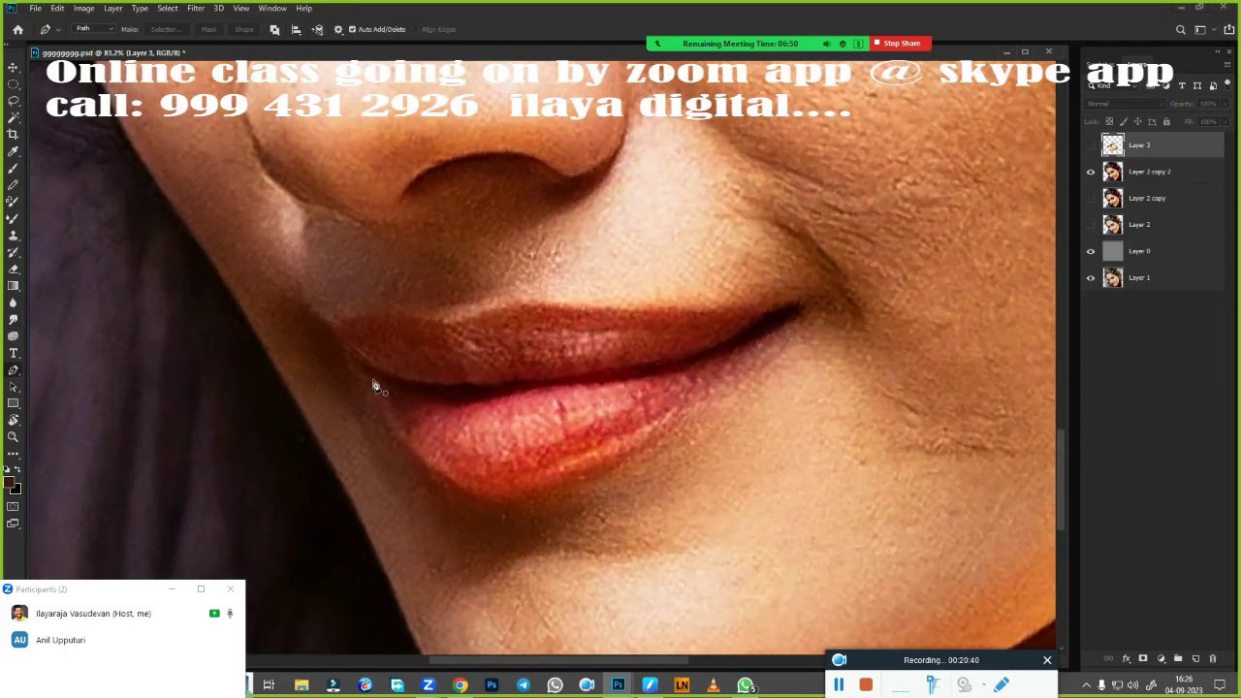
scroll(377, 405, "up", 1)
left_click(1090, 144)
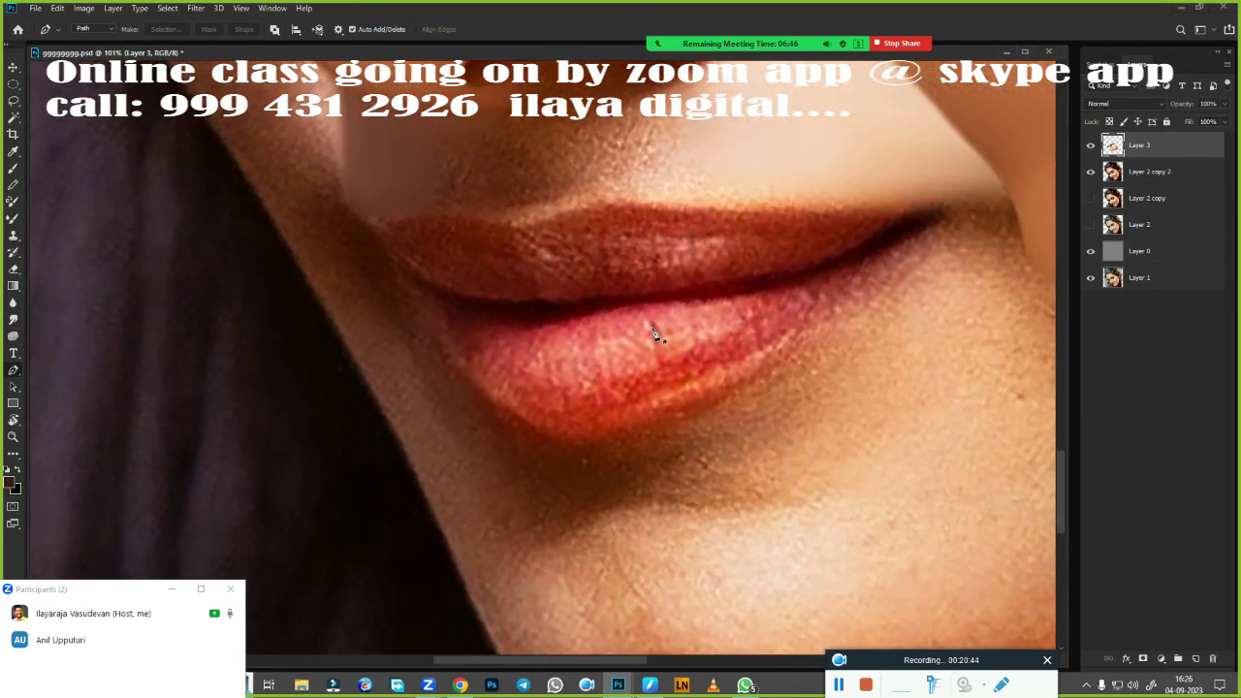
key("b")
left_click_drag(590, 352, 544, 381)
Erase paint along the upper lip's right edge and around the right lip corner
key("e")
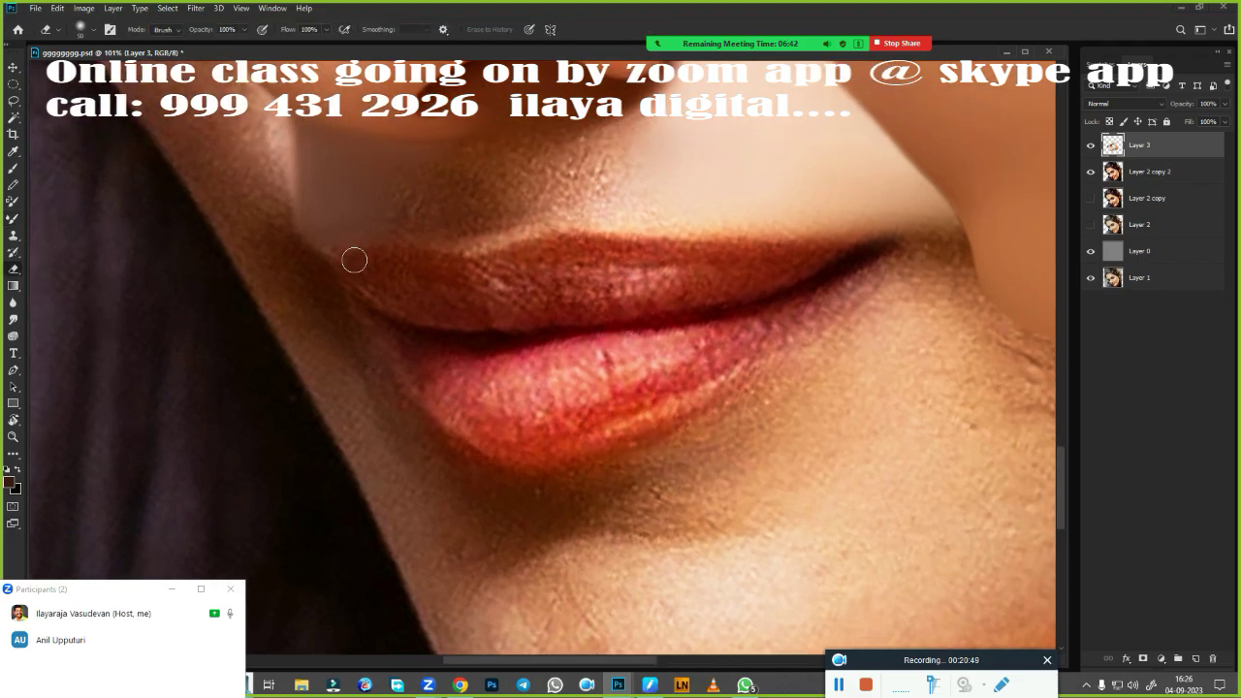
left_click_drag(776, 232, 932, 234)
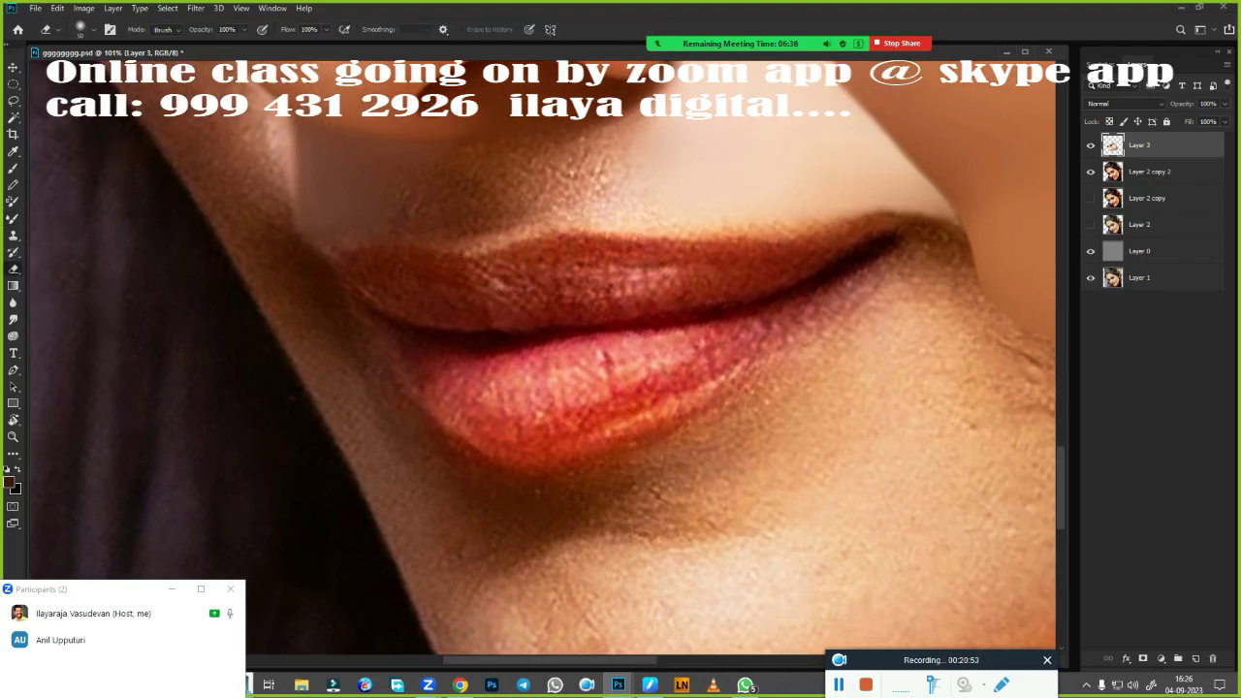
mouse_move(805, 221)
left_mouse_down()
mouse_move(955, 216)
mouse_move(979, 261)
mouse_move(887, 199)
mouse_move(781, 199)
left_mouse_up()
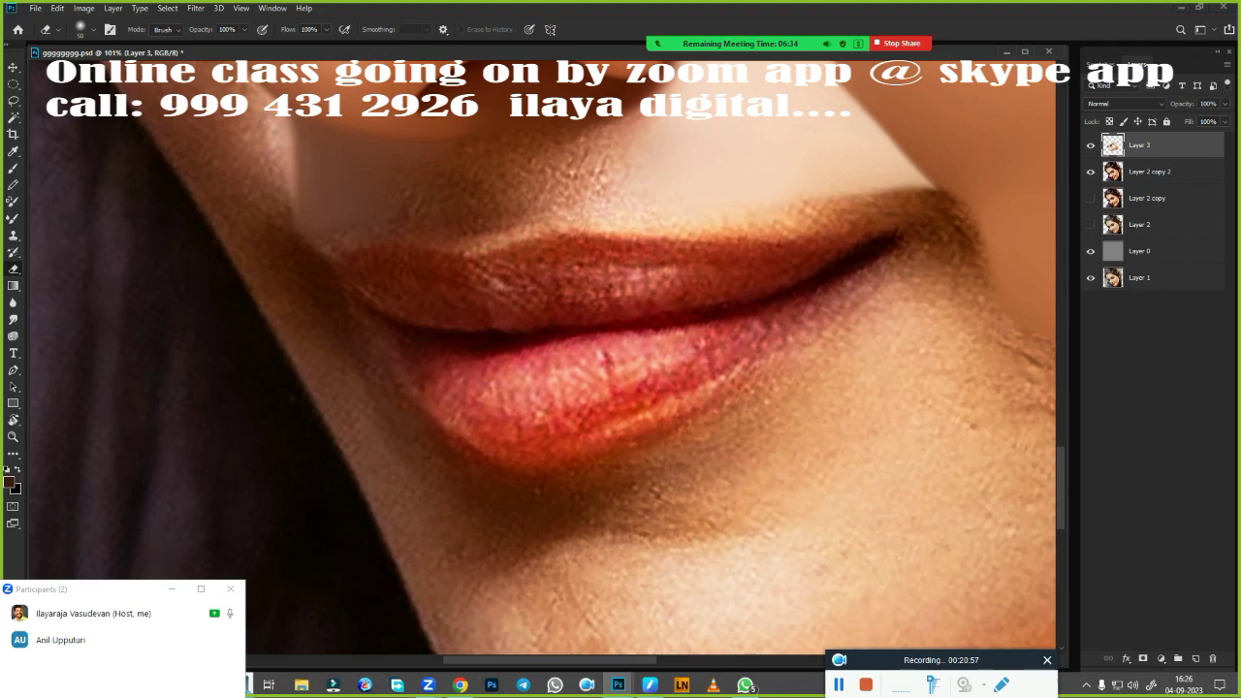
Mixer-brush the upper lip's top edge smooth and darken the line at the lip corner
key("b")
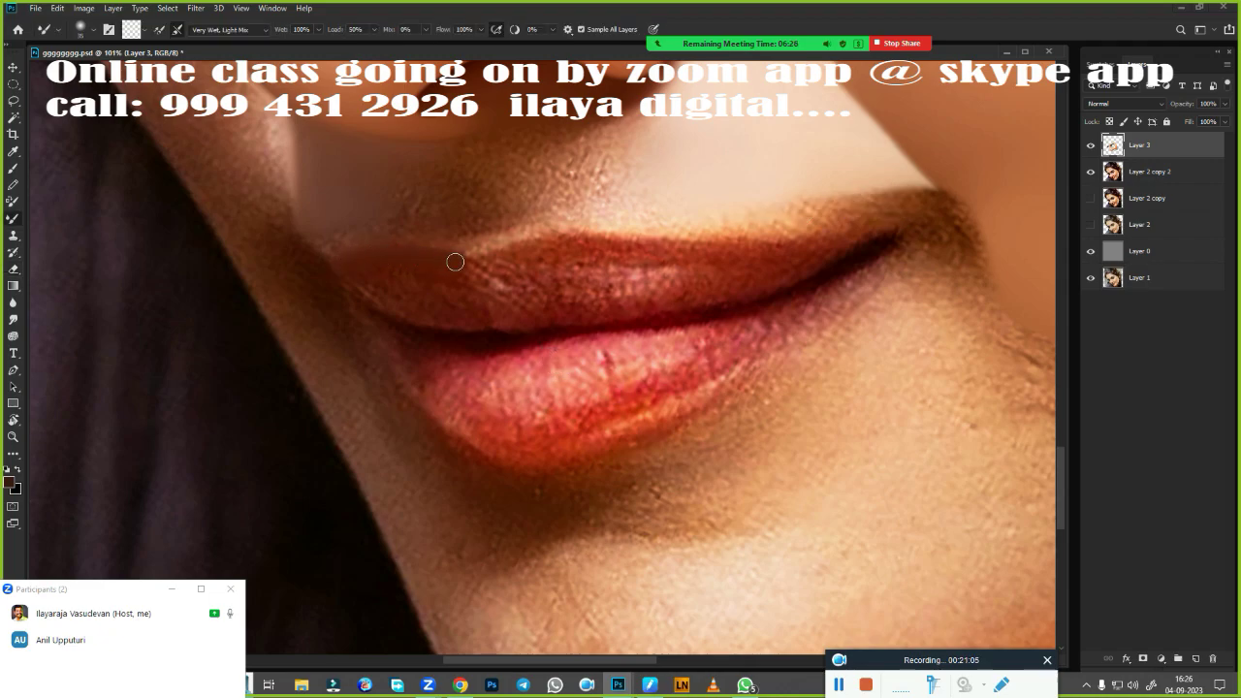
left_click_drag(554, 246, 533, 248)
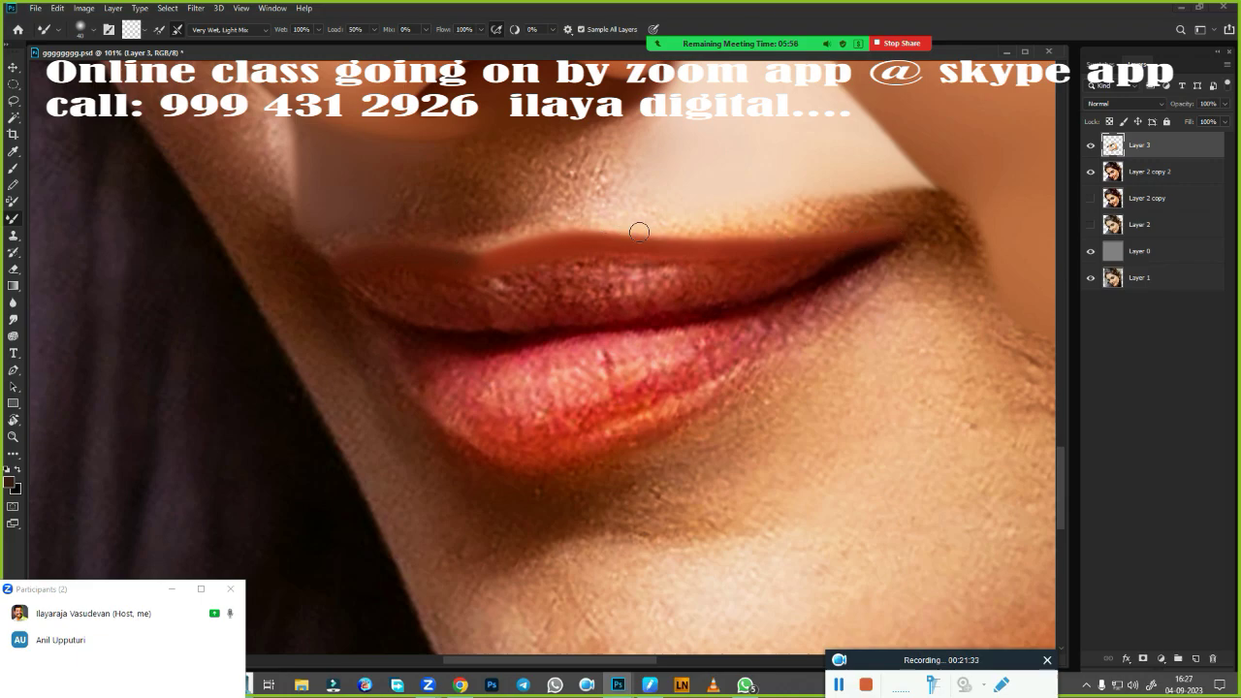
left_click_drag(639, 232, 904, 226)
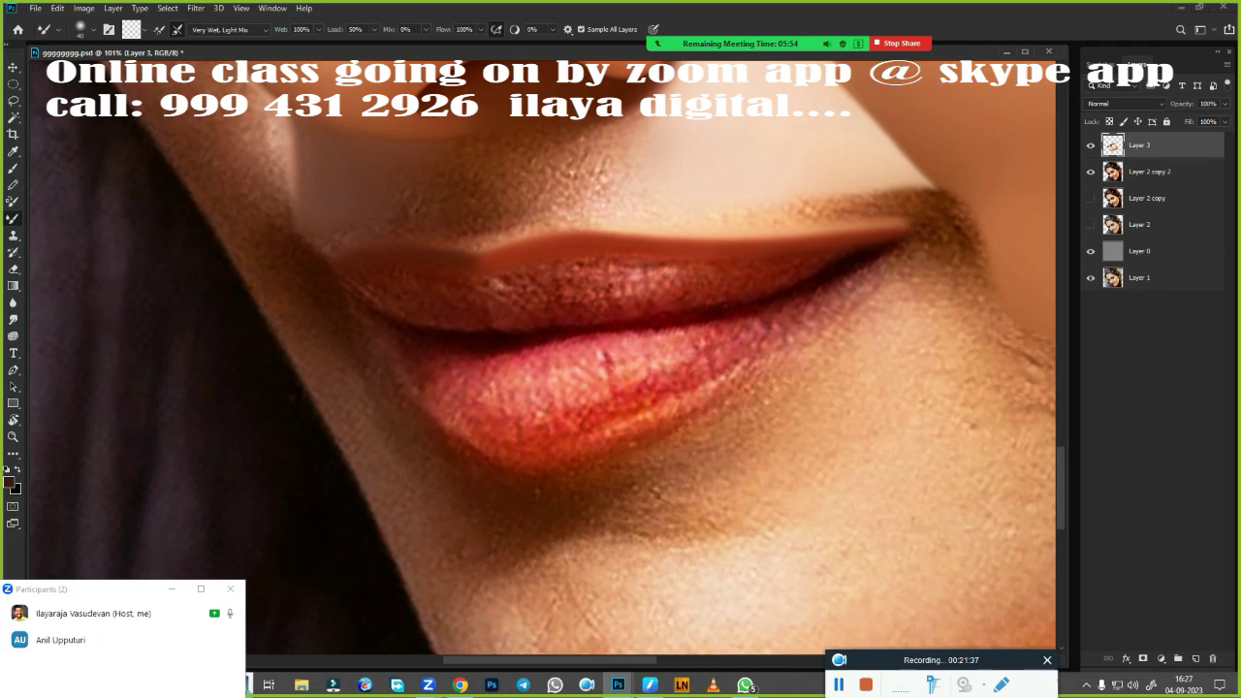
mouse_move(600, 222)
left_mouse_down()
mouse_move(490, 242)
mouse_move(406, 236)
left_mouse_up()
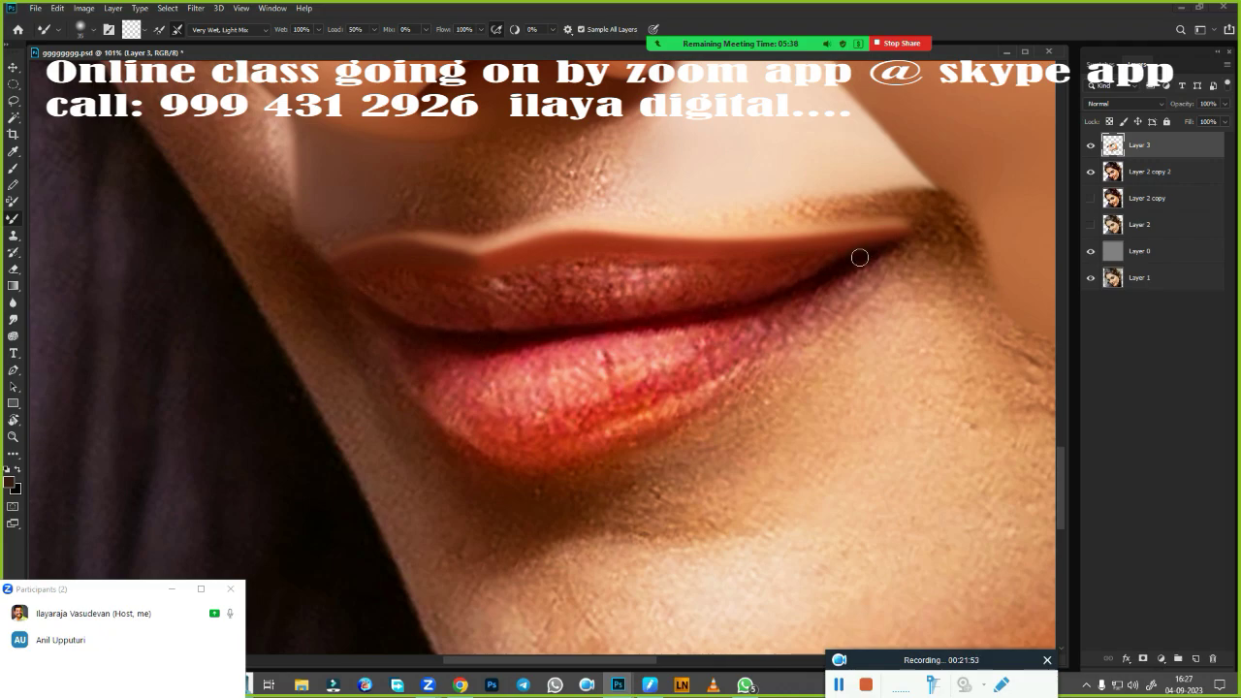
left_click_drag(909, 242, 877, 276)
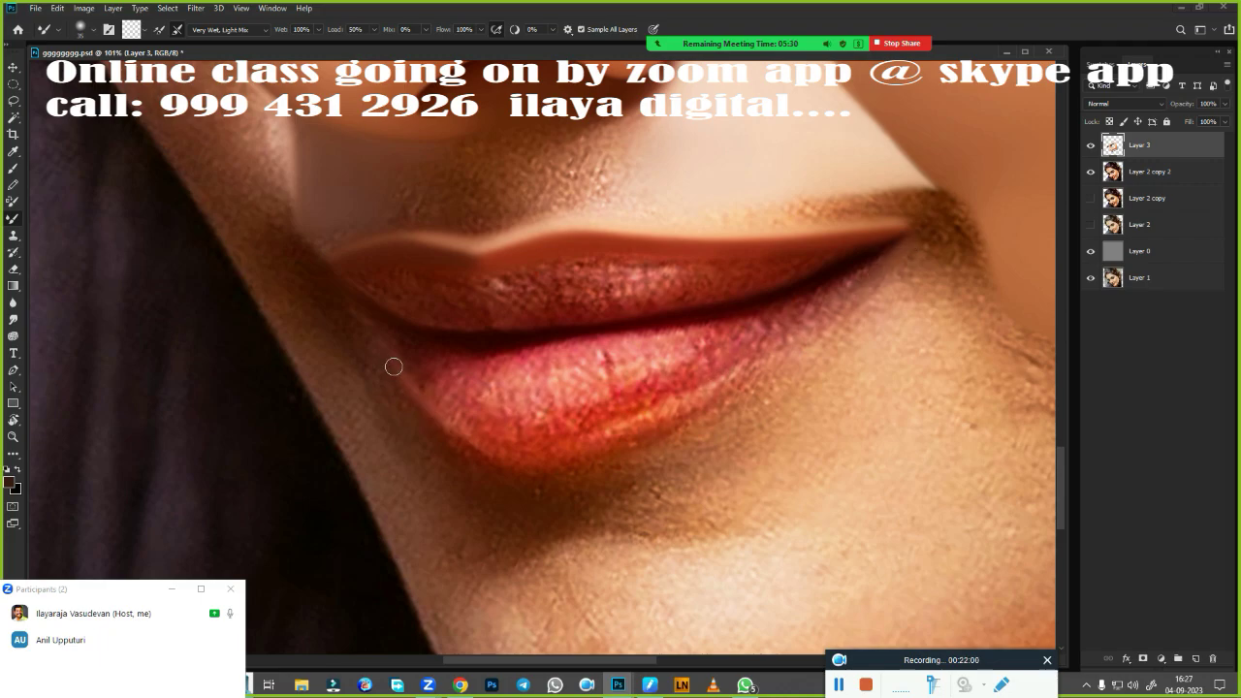
Smooth and darken the lower-lip contour and blend the streak below it
left_click_drag(349, 301, 455, 430)
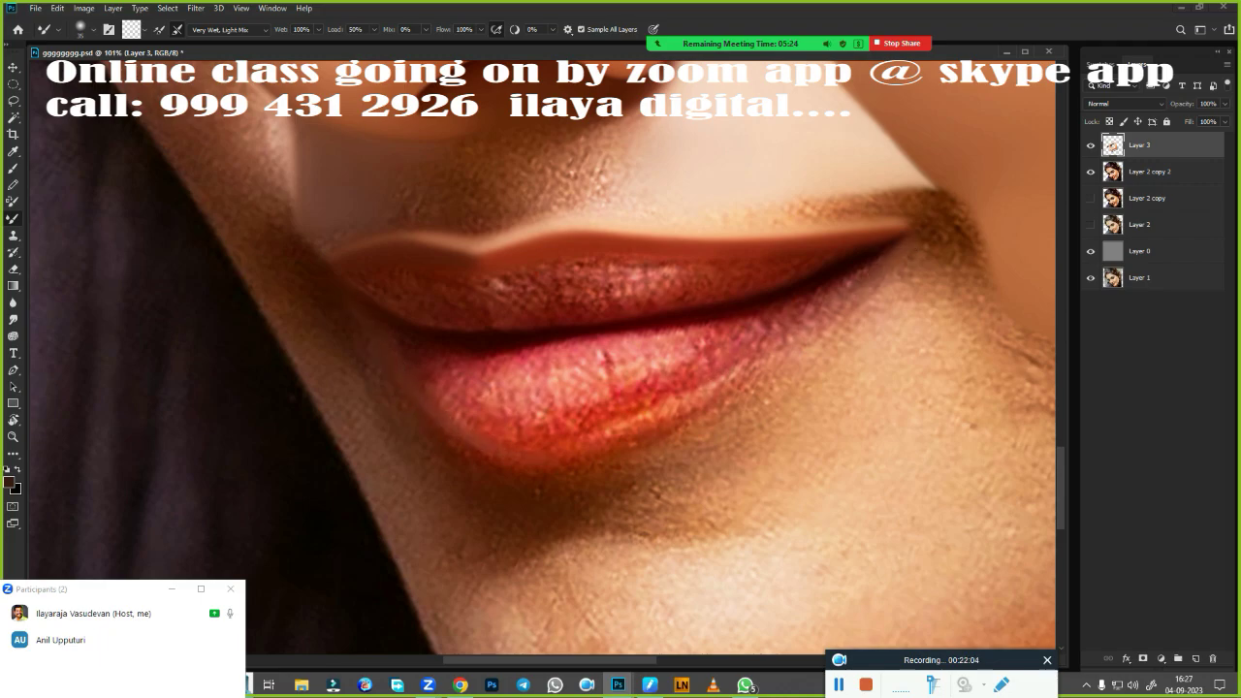
left_click_drag(633, 431, 727, 381)
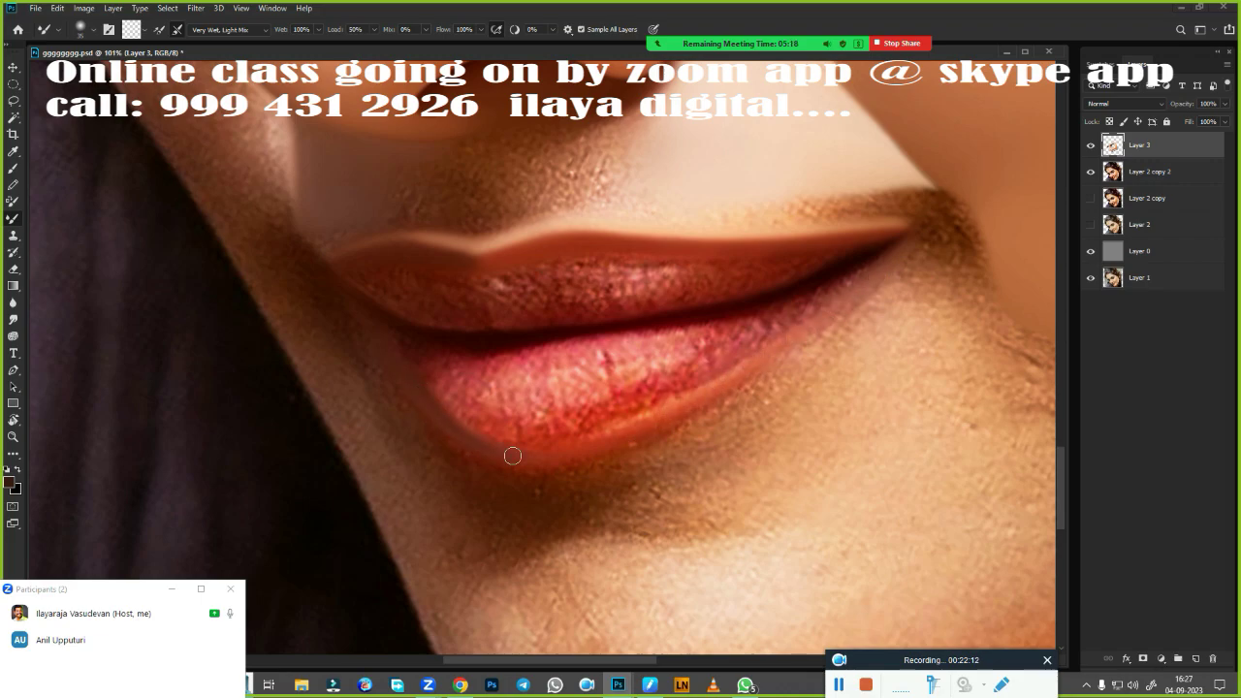
left_click_drag(590, 450, 722, 381)
Trace a closed curved Pen path around both lips, corner to corner
scroll(776, 343, "down", 3)
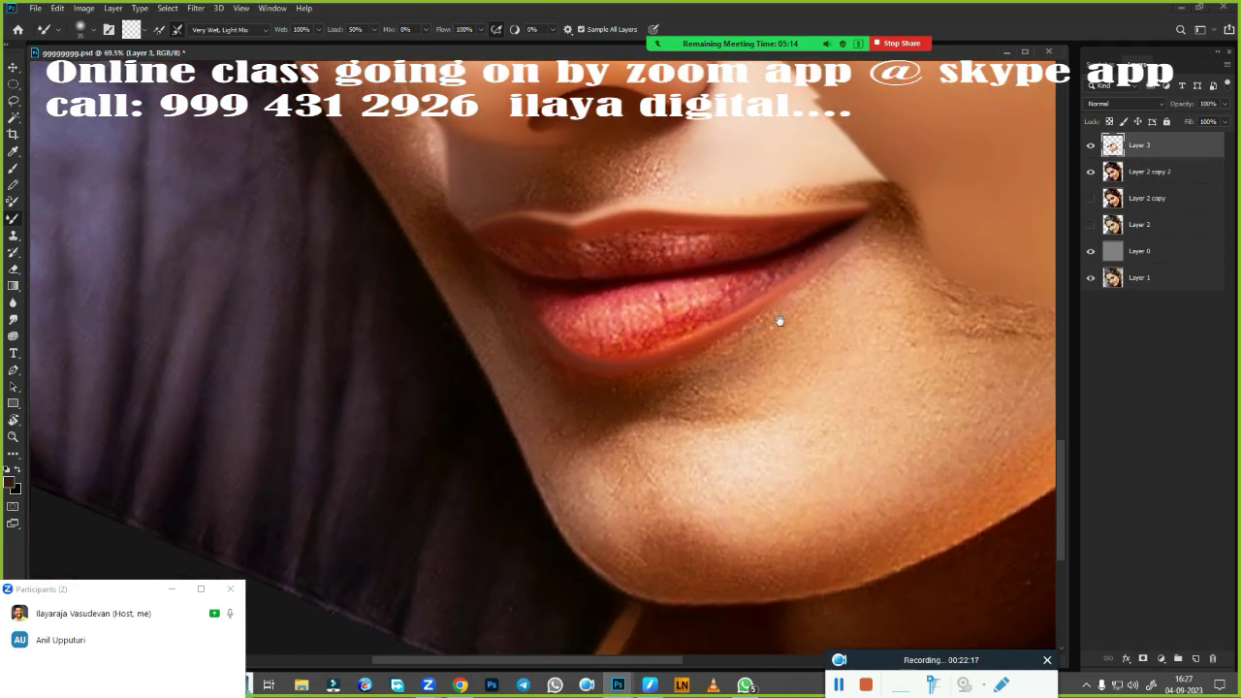
key("p")
left_click(462, 231)
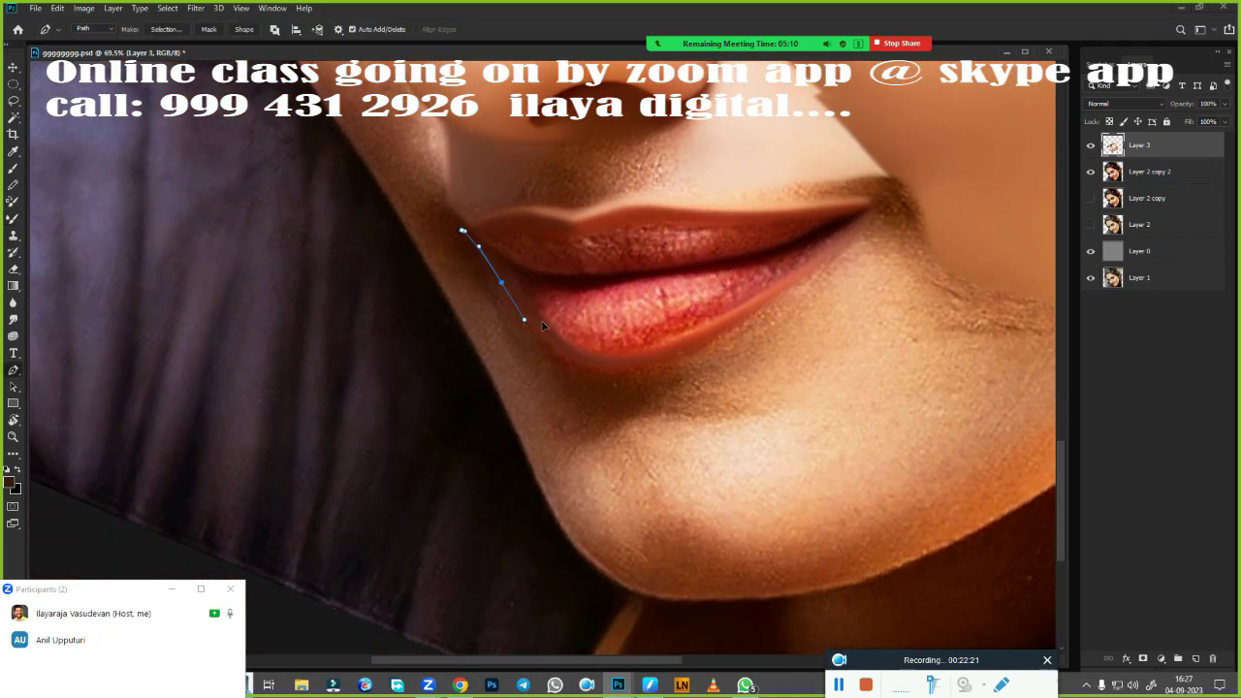
left_click_drag(655, 361, 732, 325)
left_click_drag(836, 247, 853, 233)
left_click_drag(558, 246, 533, 249)
left_click(470, 206)
Convert the lip path into a selection with a small feather
key("ctrl+Return")
key("shift+F6")
key("Return")
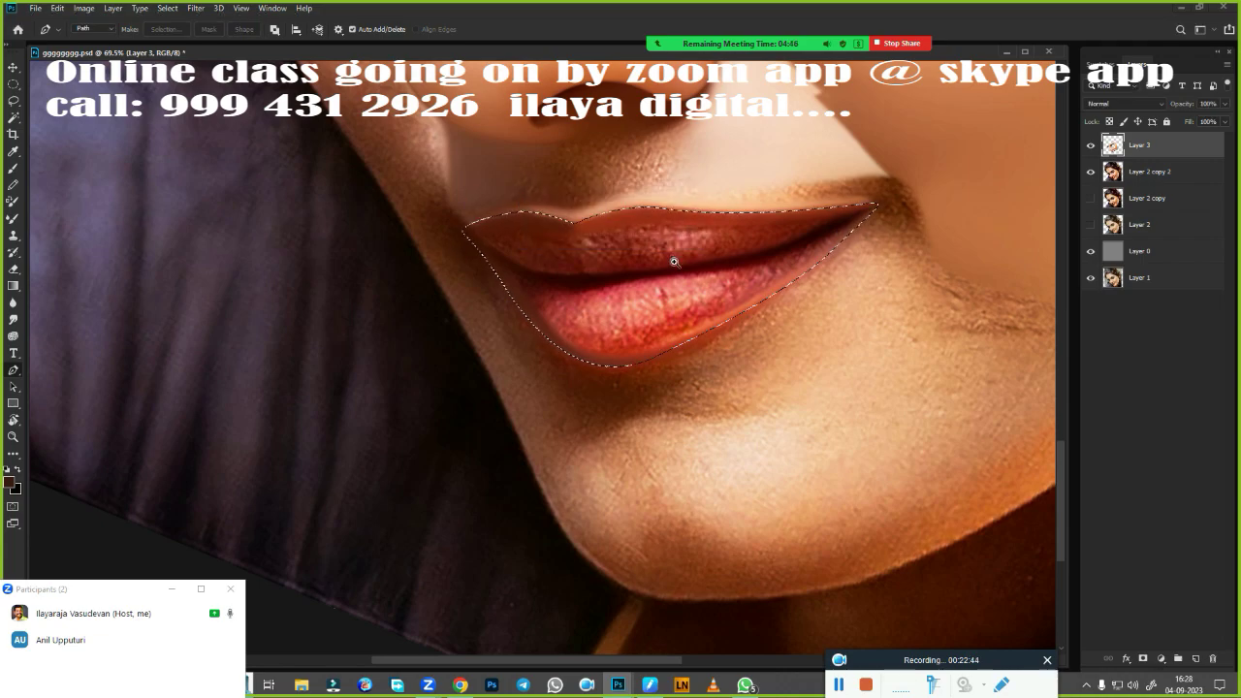
scroll(695, 288, "up", 3)
Blend the lower lip's right edge, dark band and bottom edge with the Mixer Brush
key("b")
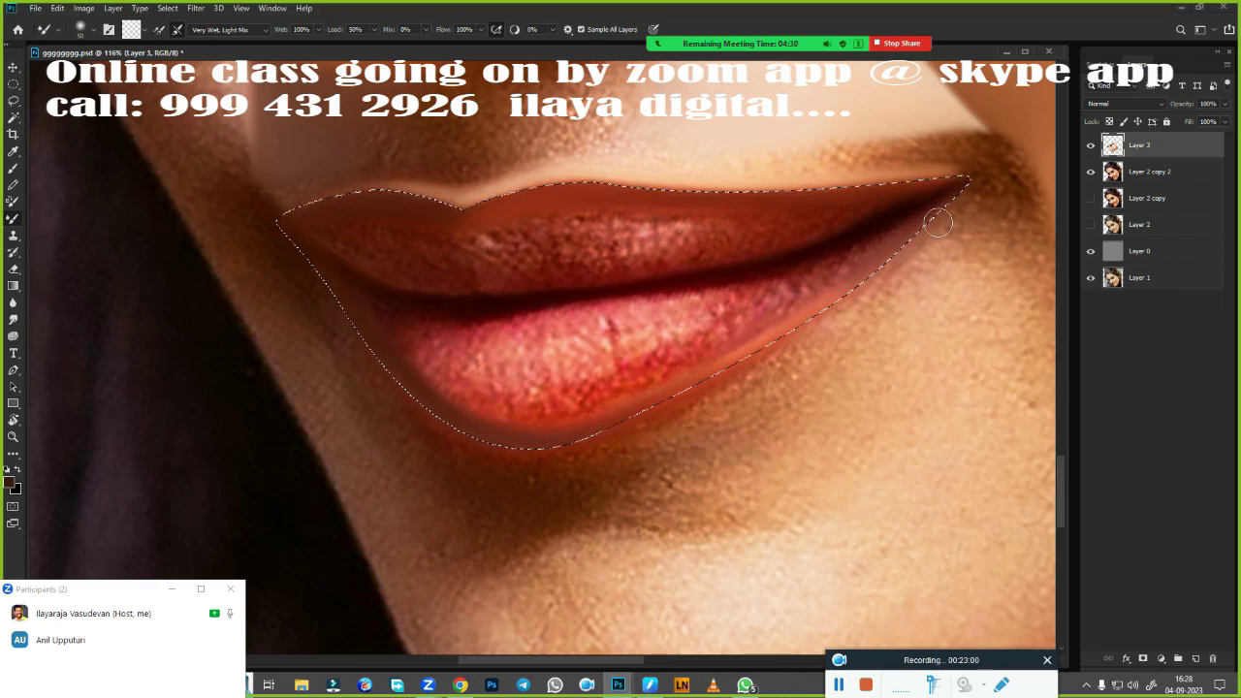
left_click_drag(831, 293, 595, 430)
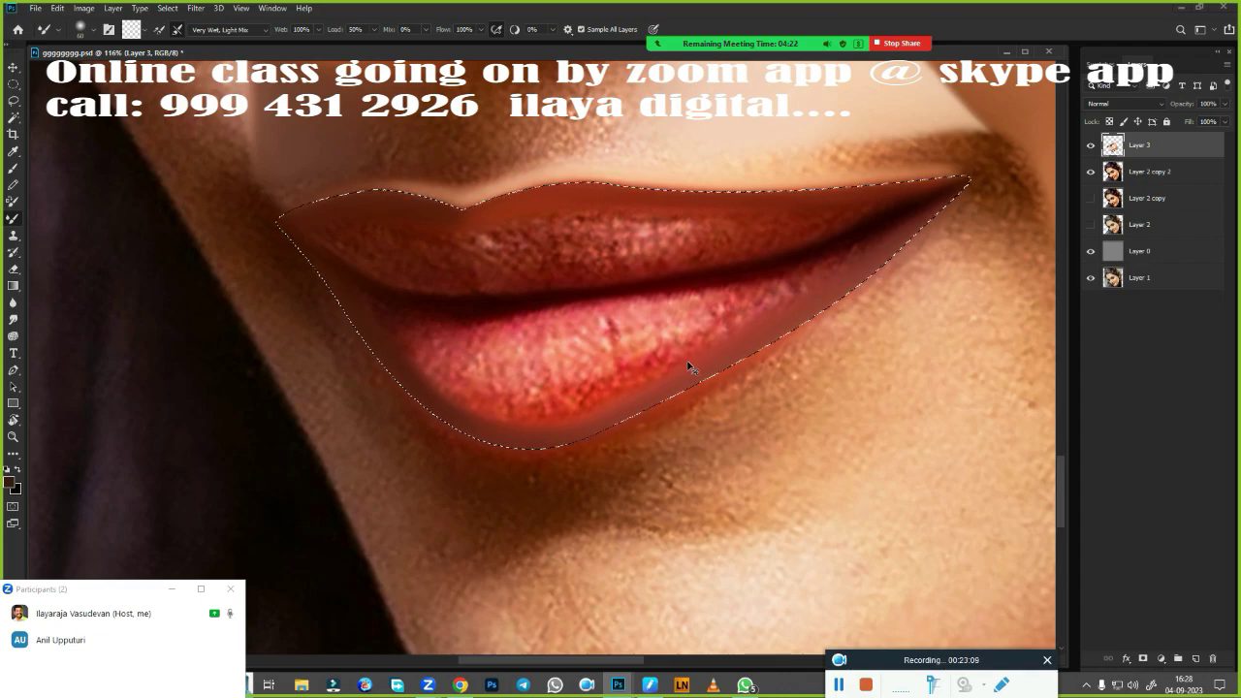
key("shift+F6")
key("Return")
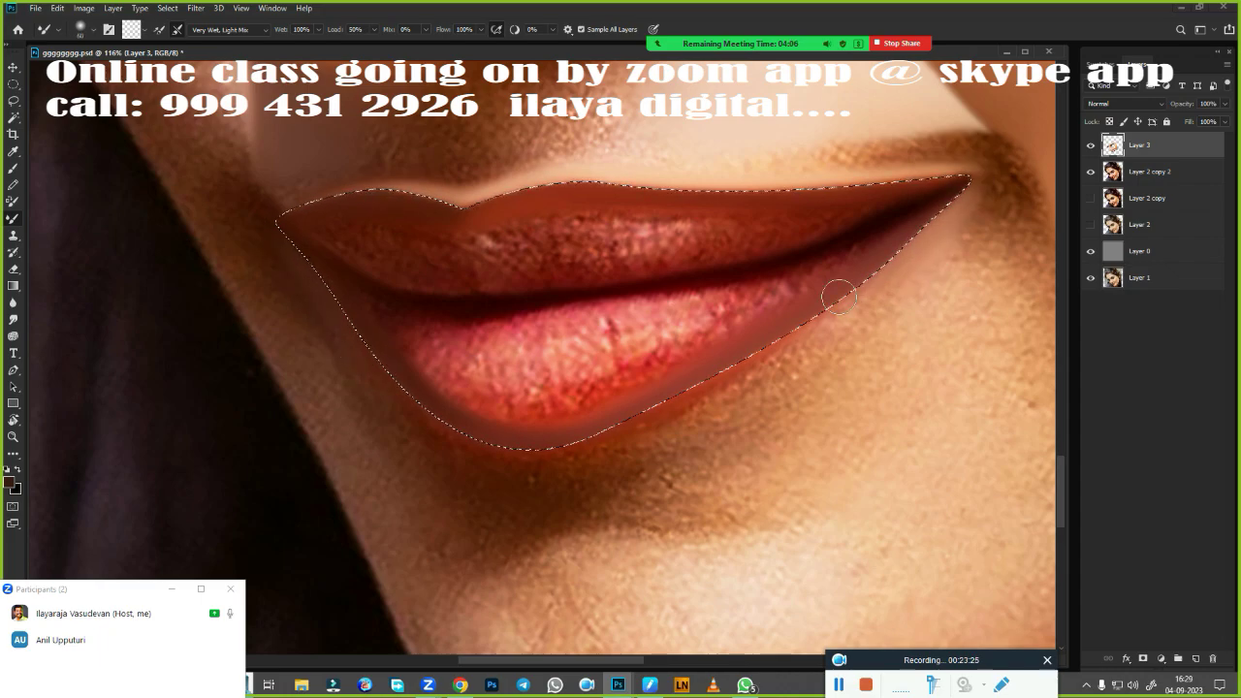
mouse_move(839, 298)
left_mouse_down()
mouse_move(747, 373)
mouse_move(620, 437)
left_mouse_up()
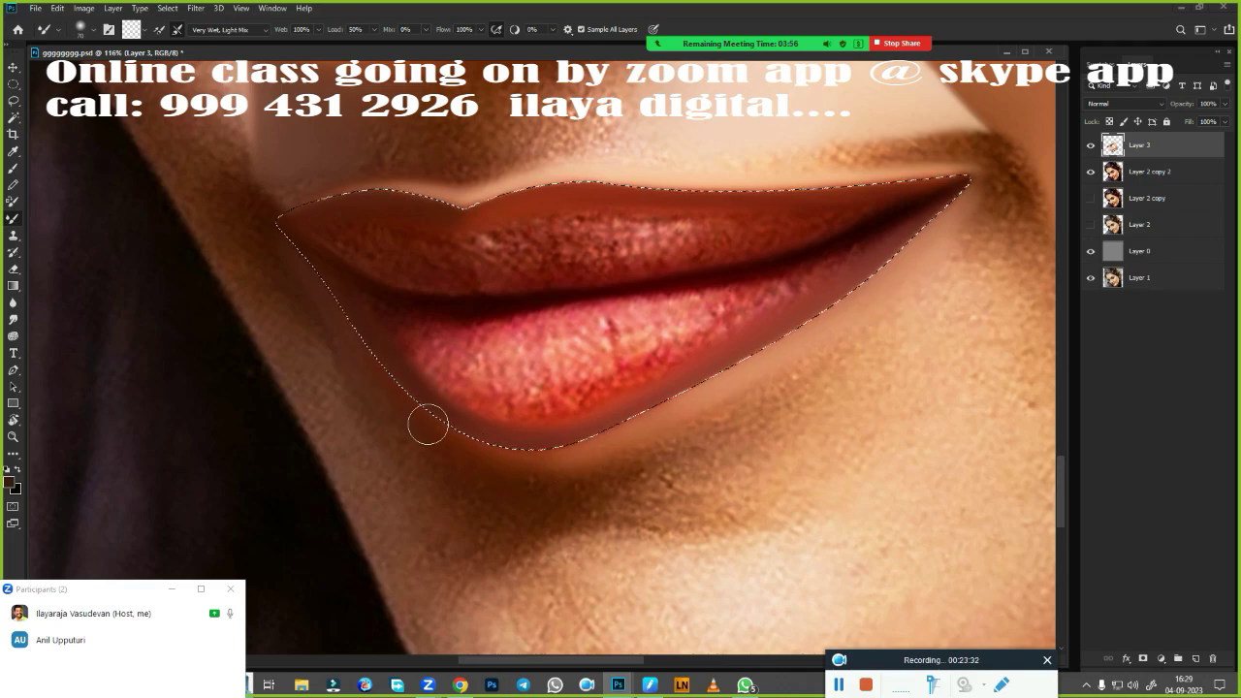
left_click_drag(609, 427, 456, 431)
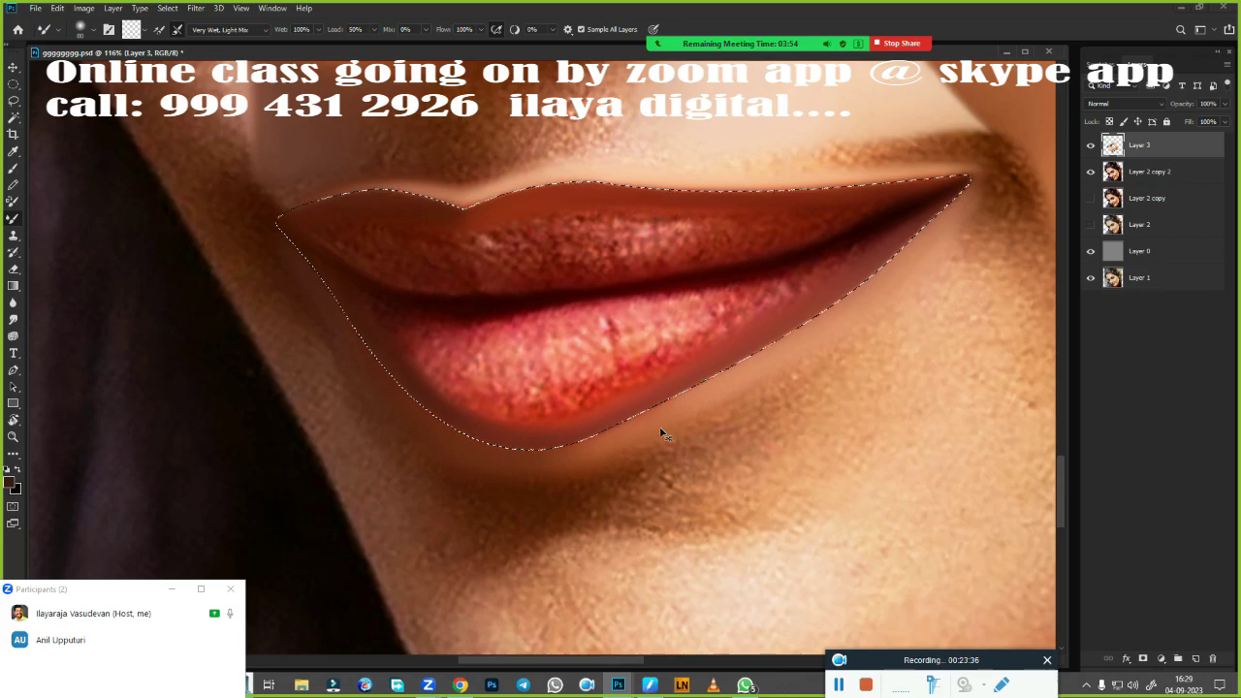
Deselect the lips and smudge the lower lip into a soft blend
key("ctrl+d")
key("r")
mouse_move(650, 411)
left_mouse_down()
mouse_move(696, 411)
mouse_move(637, 362)
mouse_move(678, 388)
left_mouse_up()
mouse_move(381, 365)
left_mouse_down()
mouse_move(530, 353)
mouse_move(725, 299)
left_mouse_up()
Smudge away the grainy speckles across the upper lip
left_click_drag(582, 221, 652, 202)
mouse_move(504, 209)
left_mouse_down()
mouse_move(539, 204)
mouse_move(524, 203)
left_mouse_up()
left_click_drag(452, 222, 410, 214)
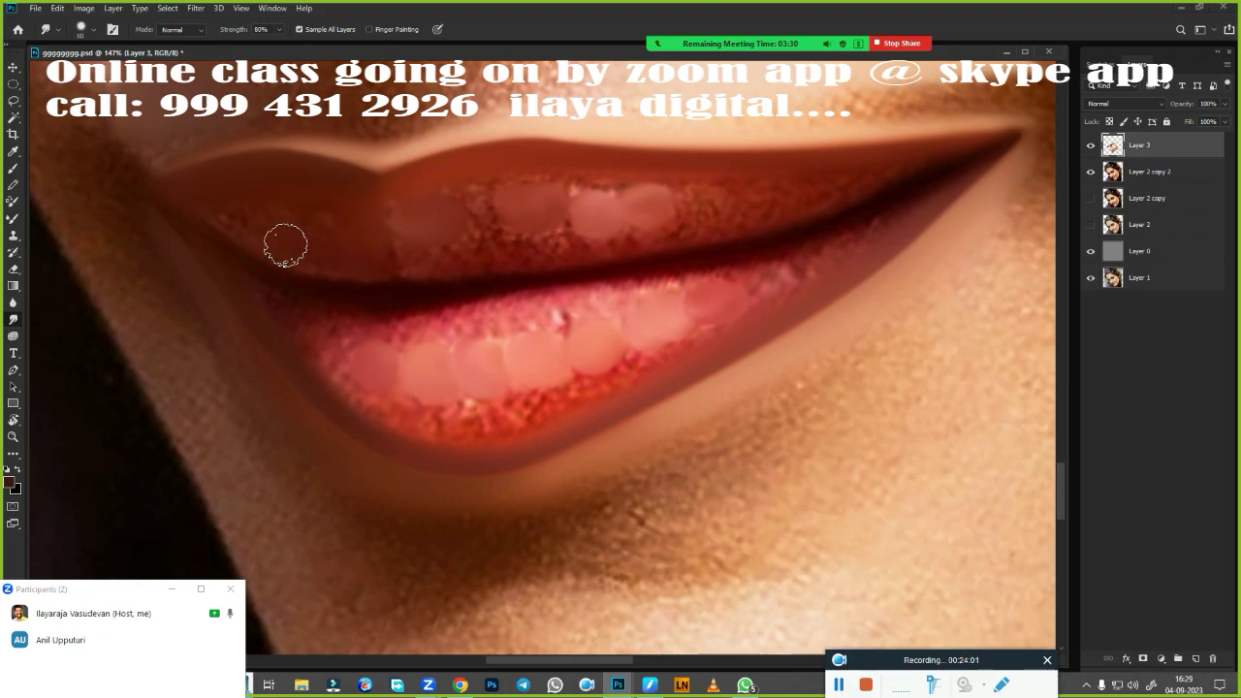
left_click_drag(207, 208, 394, 210)
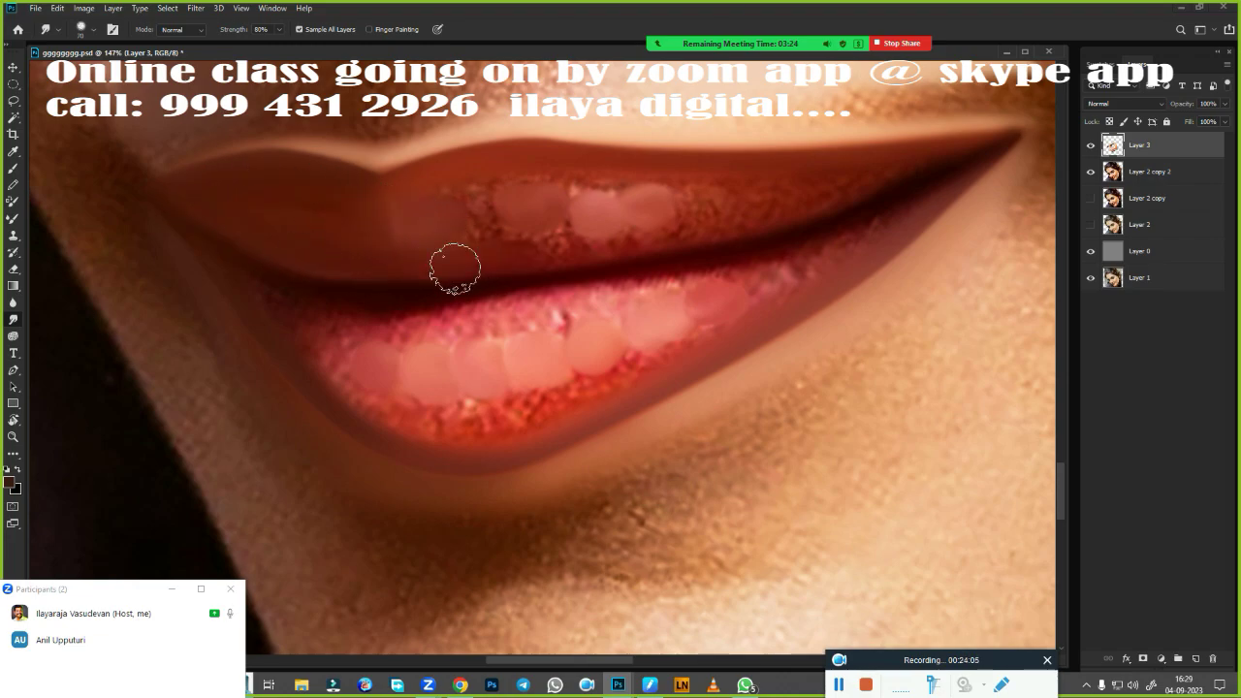
mouse_move(657, 174)
left_mouse_down()
mouse_move(487, 185)
mouse_move(472, 229)
mouse_move(726, 194)
mouse_move(505, 220)
mouse_move(328, 197)
left_mouse_up()
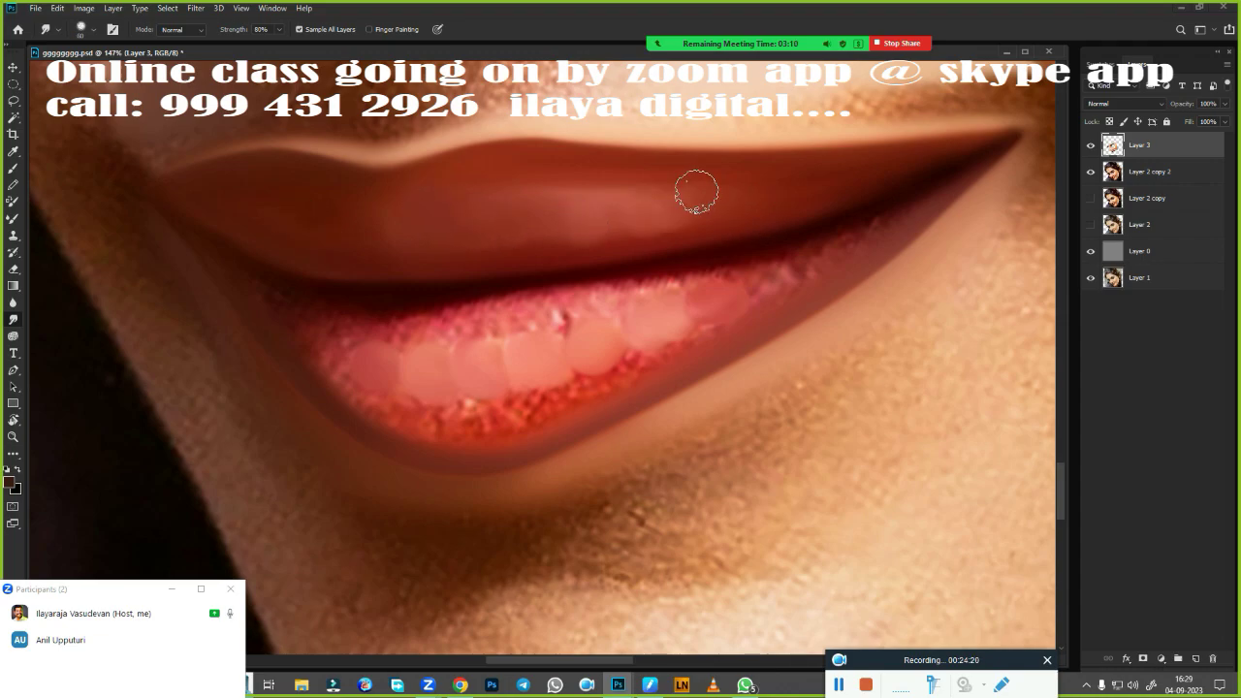
Smudge the upper teeth, gum line and lower lip highlight smooth
left_click_drag(266, 289, 757, 268)
mouse_move(336, 354)
left_mouse_down()
mouse_move(756, 276)
mouse_move(690, 354)
left_mouse_up()
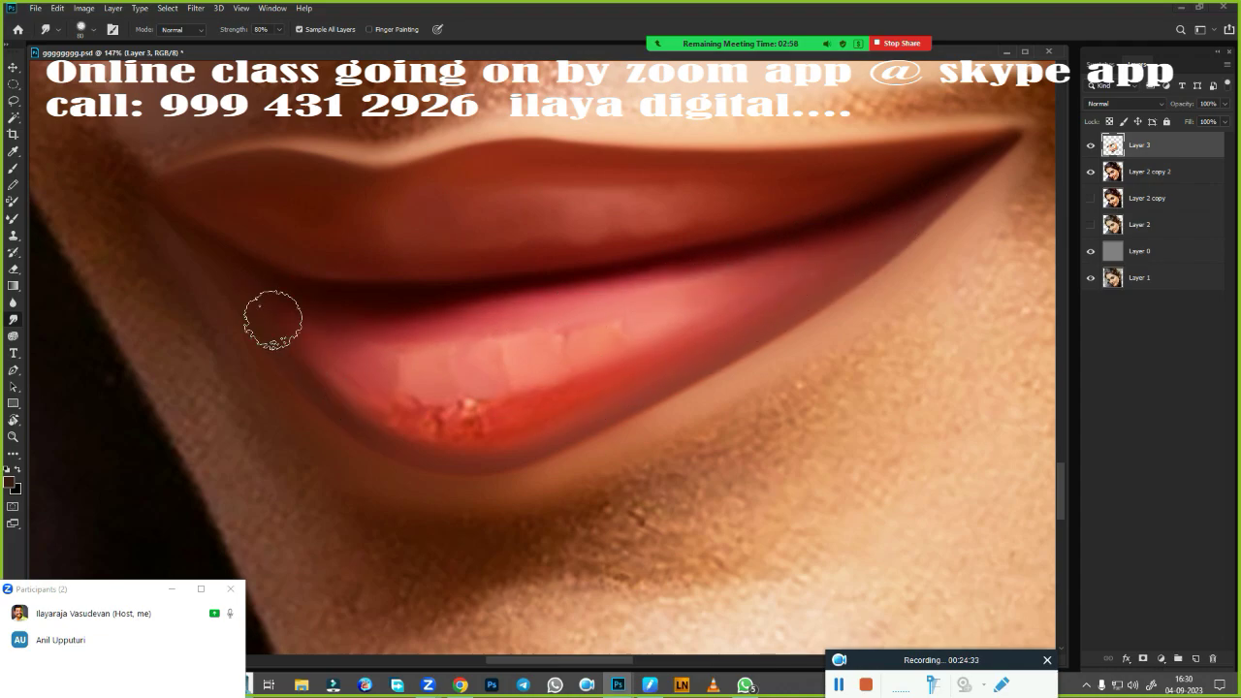
mouse_move(271, 321)
left_mouse_down()
mouse_move(498, 420)
mouse_move(356, 390)
mouse_move(456, 429)
left_mouse_up()
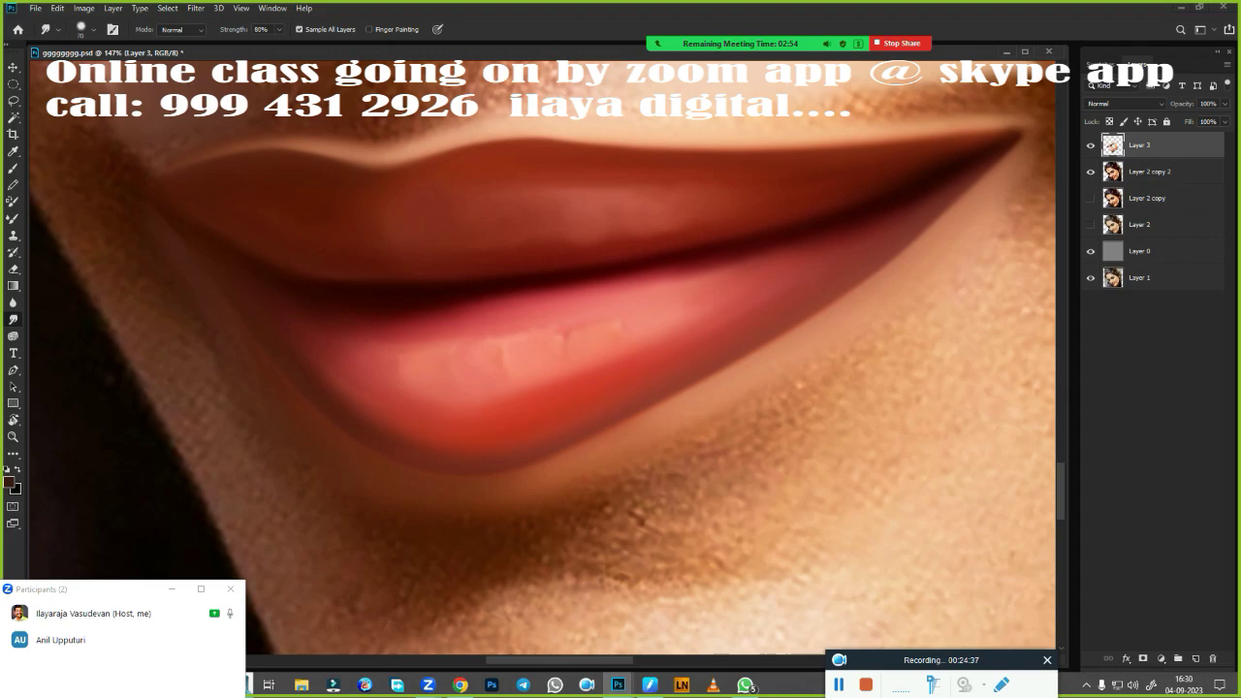
left_click_drag(588, 330, 703, 298)
mouse_move(532, 352)
left_mouse_down()
mouse_move(388, 359)
mouse_move(301, 327)
left_mouse_up()
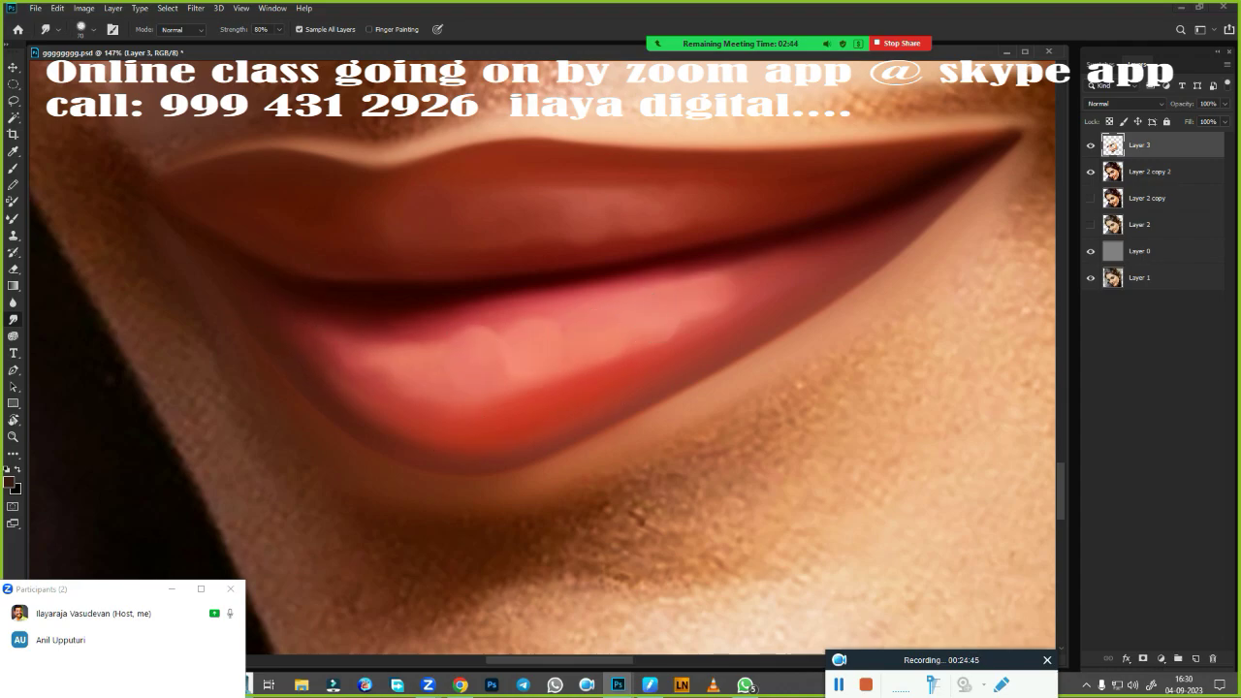
mouse_move(378, 338)
left_mouse_down()
mouse_move(709, 262)
mouse_move(741, 311)
left_mouse_up()
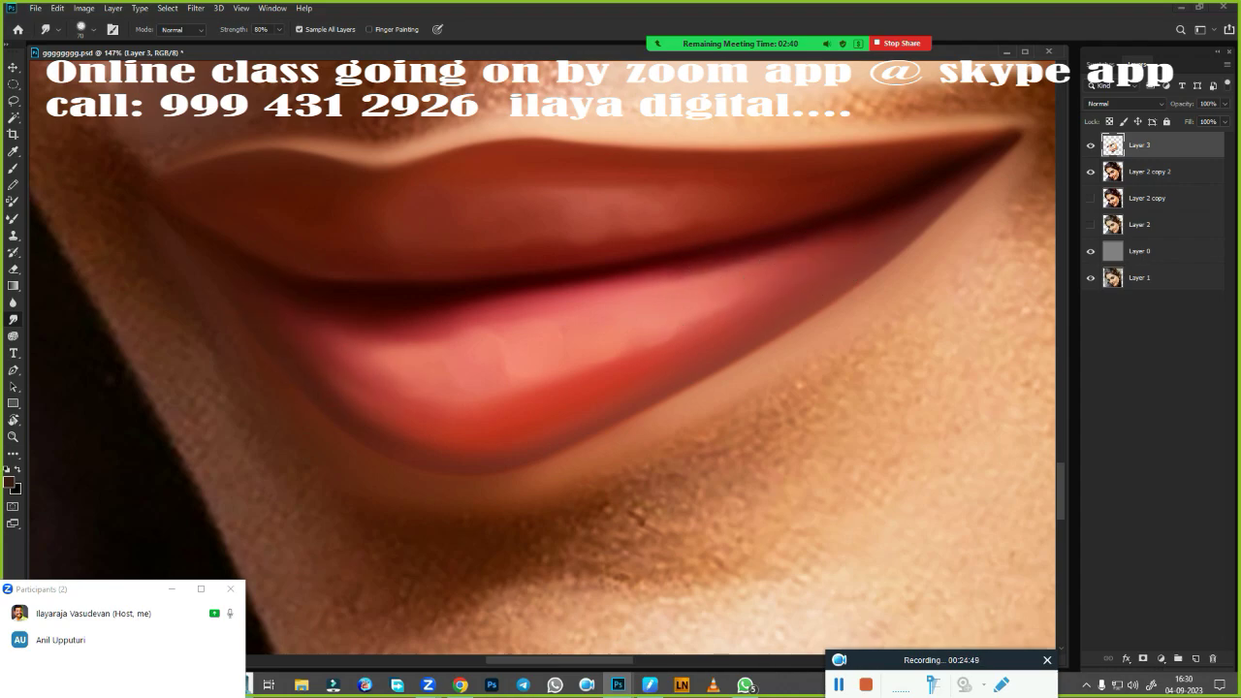
Smudge away the stubble line along the upper-lip edge
scroll(698, 366, "down", 5)
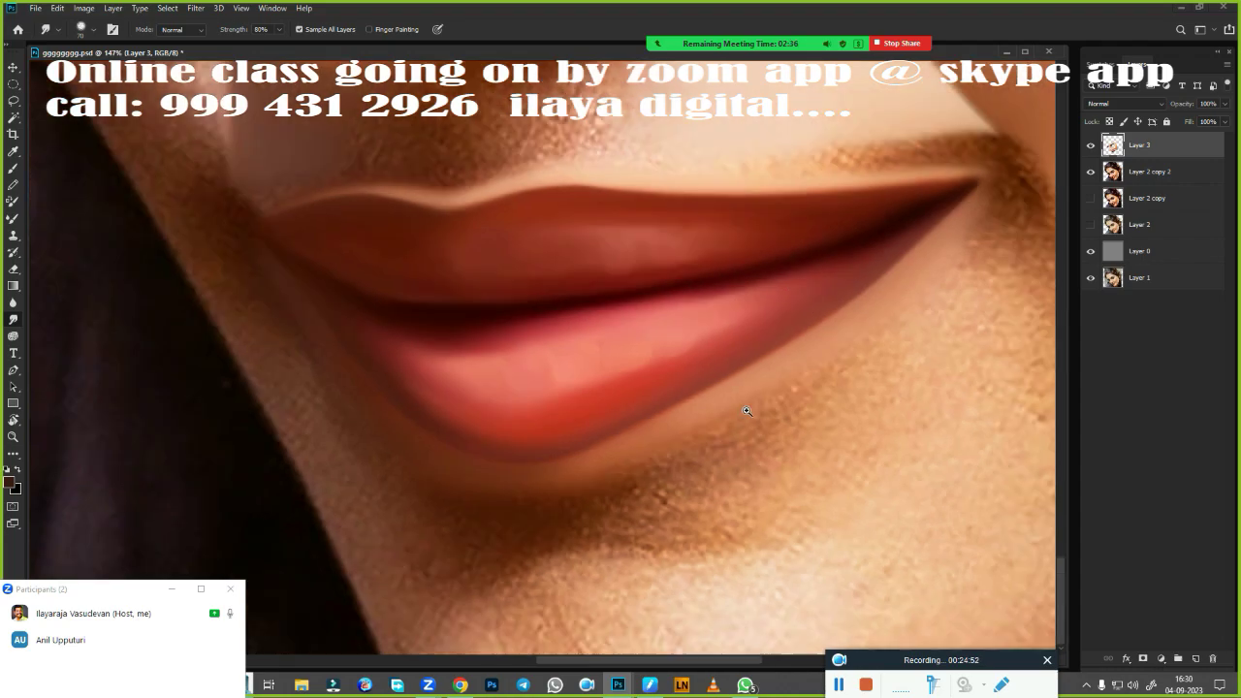
scroll(682, 363, "up", 1)
scroll(604, 368, "up", 2)
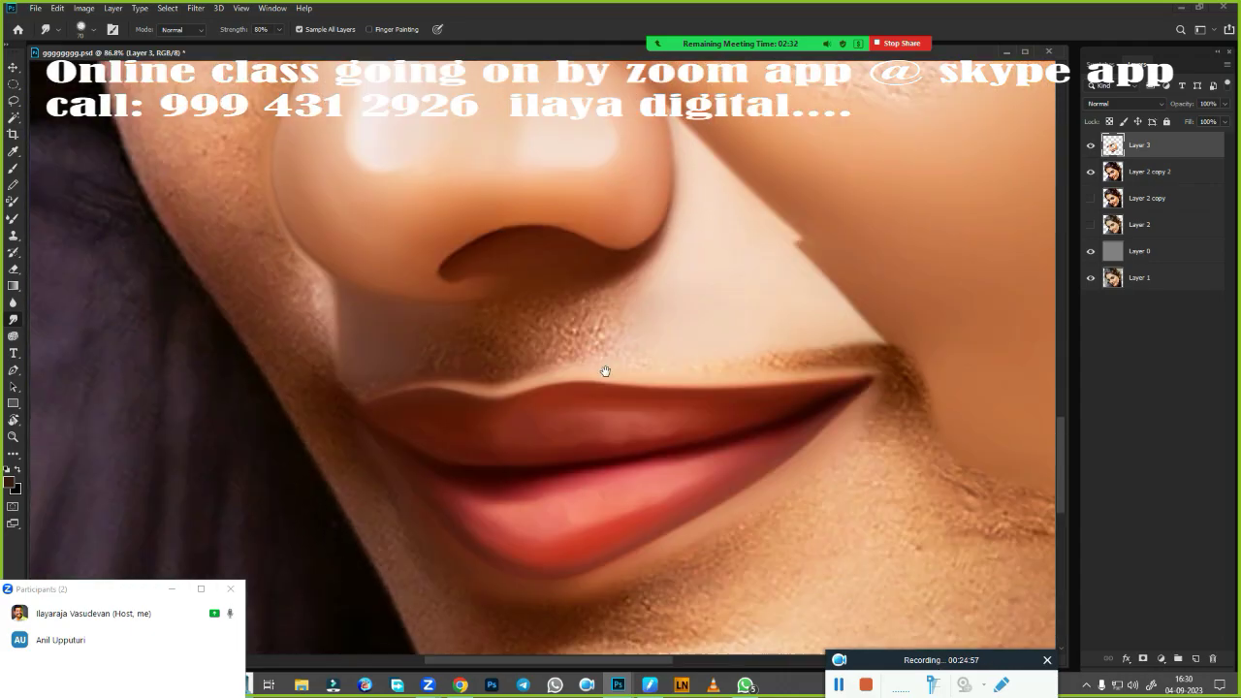
scroll(581, 254, "up", 2)
left_click_drag(861, 371, 770, 359)
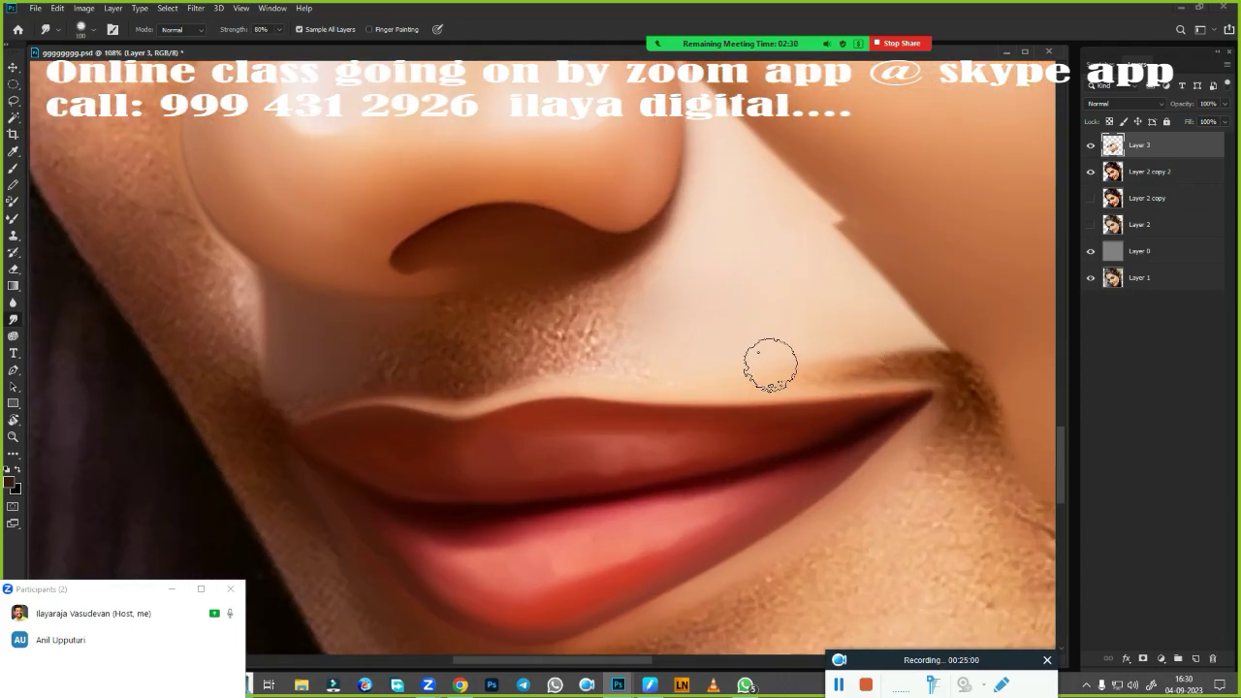
mouse_move(902, 368)
left_mouse_down()
mouse_move(720, 369)
mouse_move(834, 368)
left_mouse_up()
left_click_drag(936, 358, 878, 364)
Smooth the right mouth corner, the cheek-edge notch and freckles above the lip
mouse_move(965, 393)
left_mouse_down()
mouse_move(902, 354)
mouse_move(931, 369)
left_mouse_up()
mouse_move(984, 417)
left_mouse_down()
mouse_move(942, 443)
mouse_move(969, 452)
mouse_move(945, 373)
left_mouse_up()
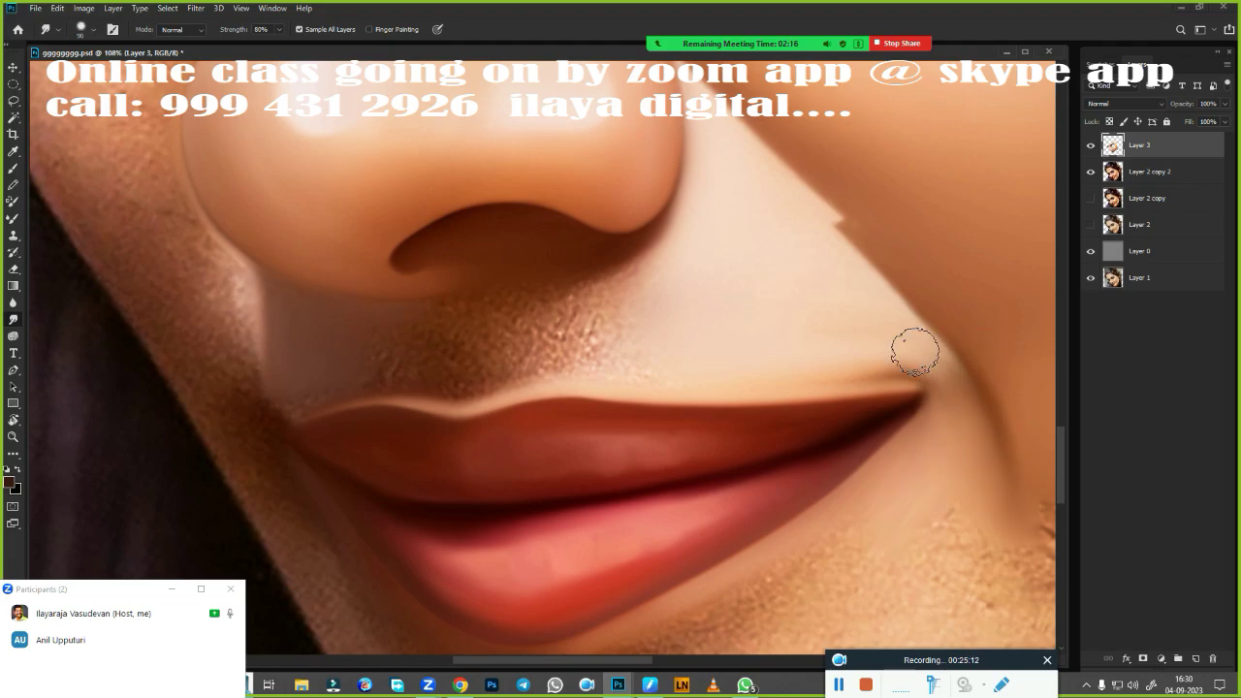
mouse_move(826, 367)
left_mouse_down()
mouse_move(906, 373)
mouse_move(916, 408)
left_mouse_up()
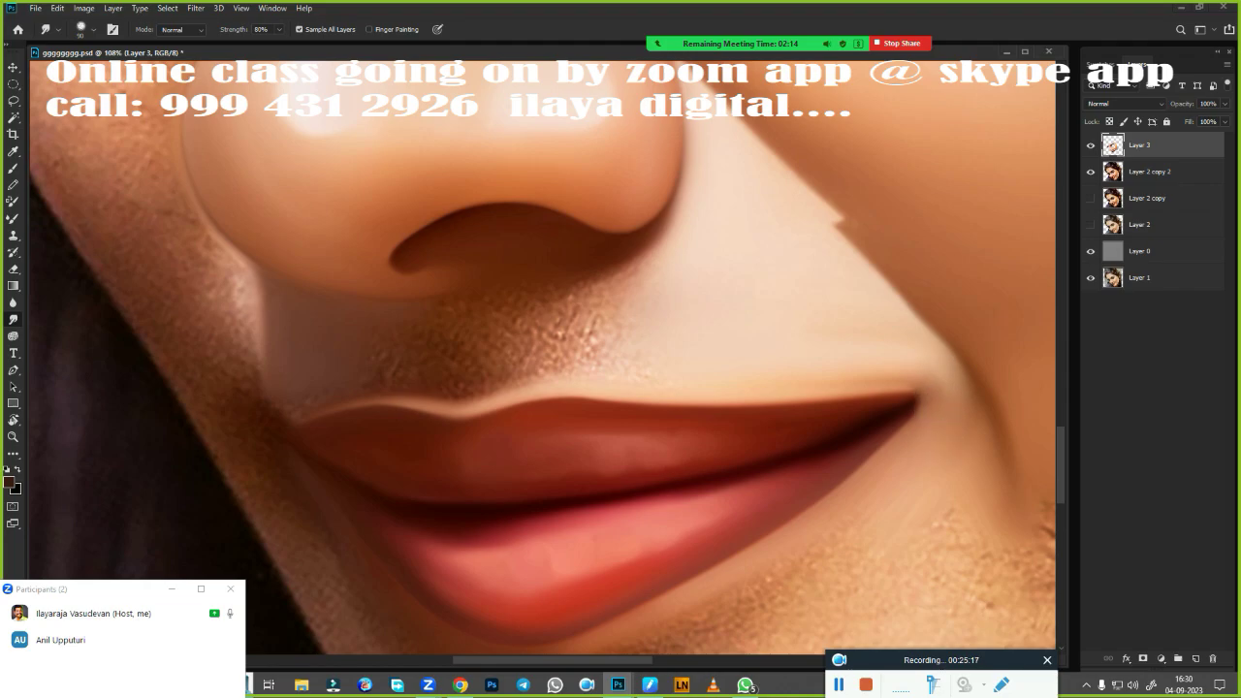
left_click_drag(838, 218, 901, 279)
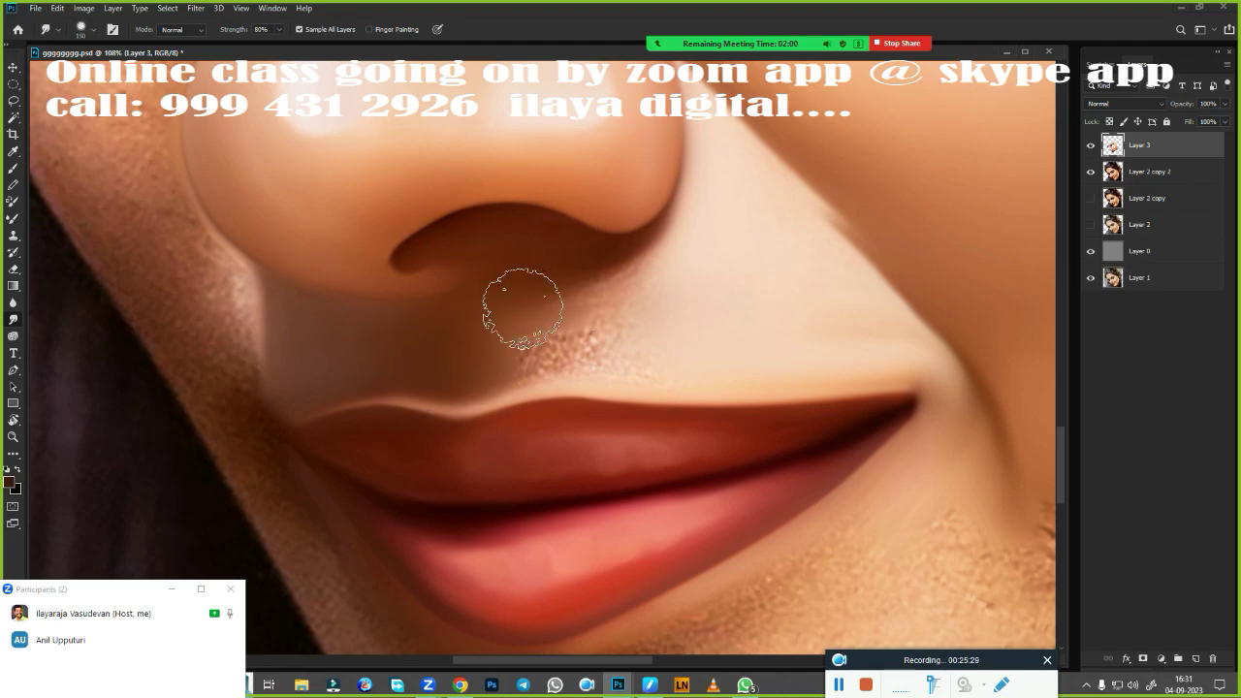
left_click_drag(512, 291, 673, 263)
left_click_drag(610, 338, 715, 355)
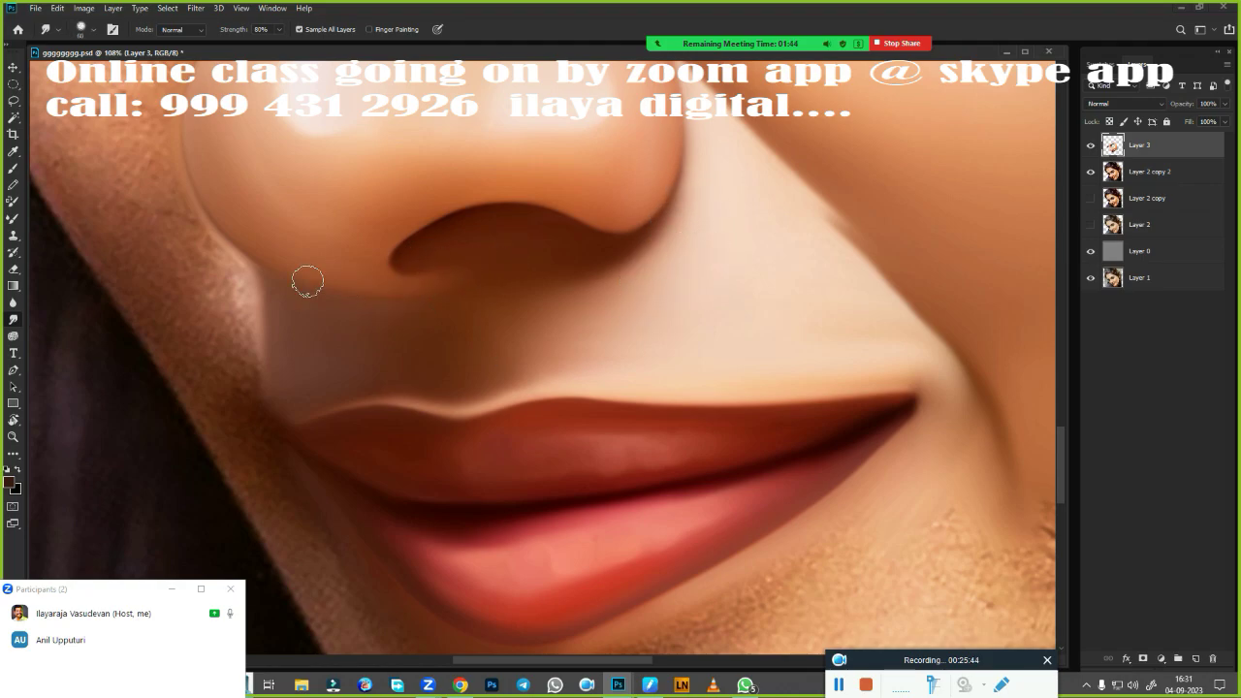
Start a Pen path at the face edge by the eye, curving down the cheek and jaw to the chin
scroll(595, 495, "down", 5)
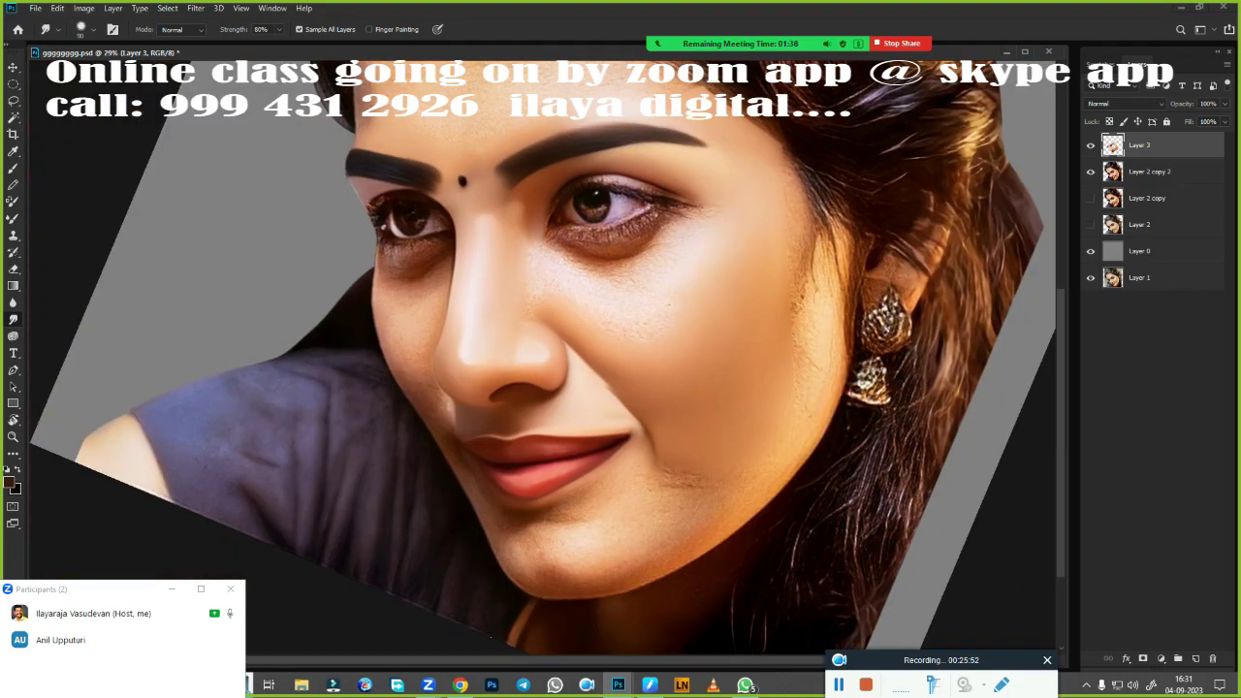
scroll(527, 394, "up", 2)
scroll(562, 449, "up", 1)
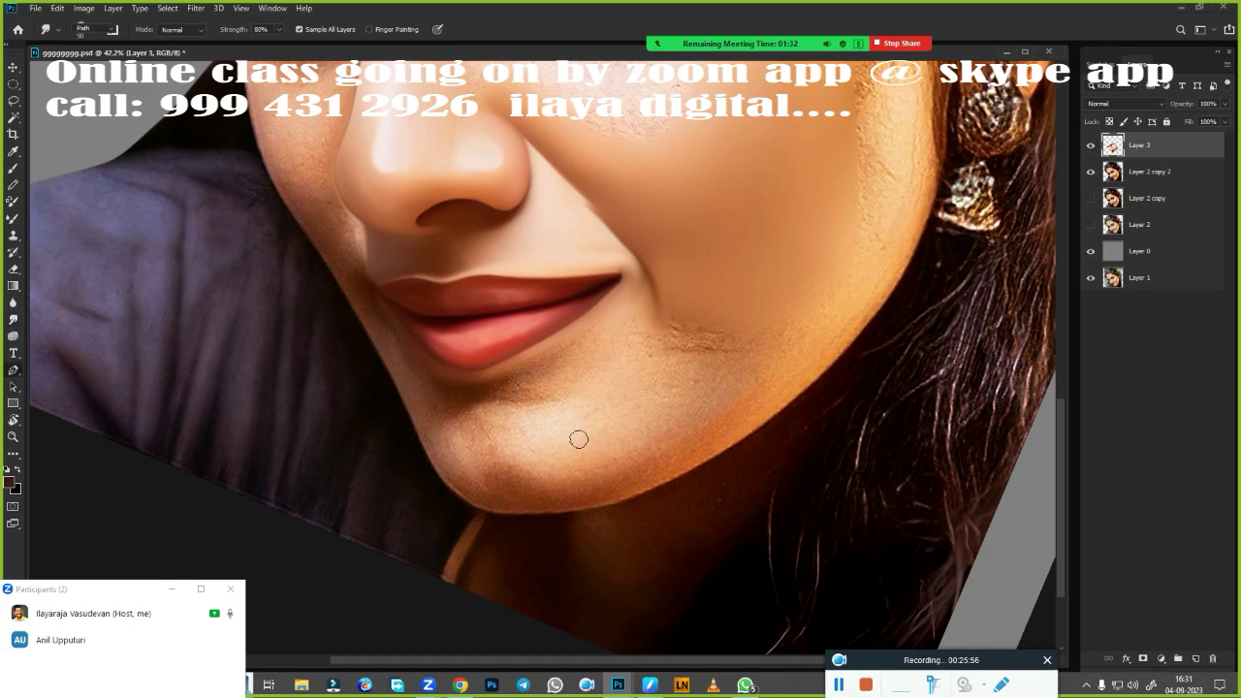
key("p")
scroll(290, 236, "up", 2)
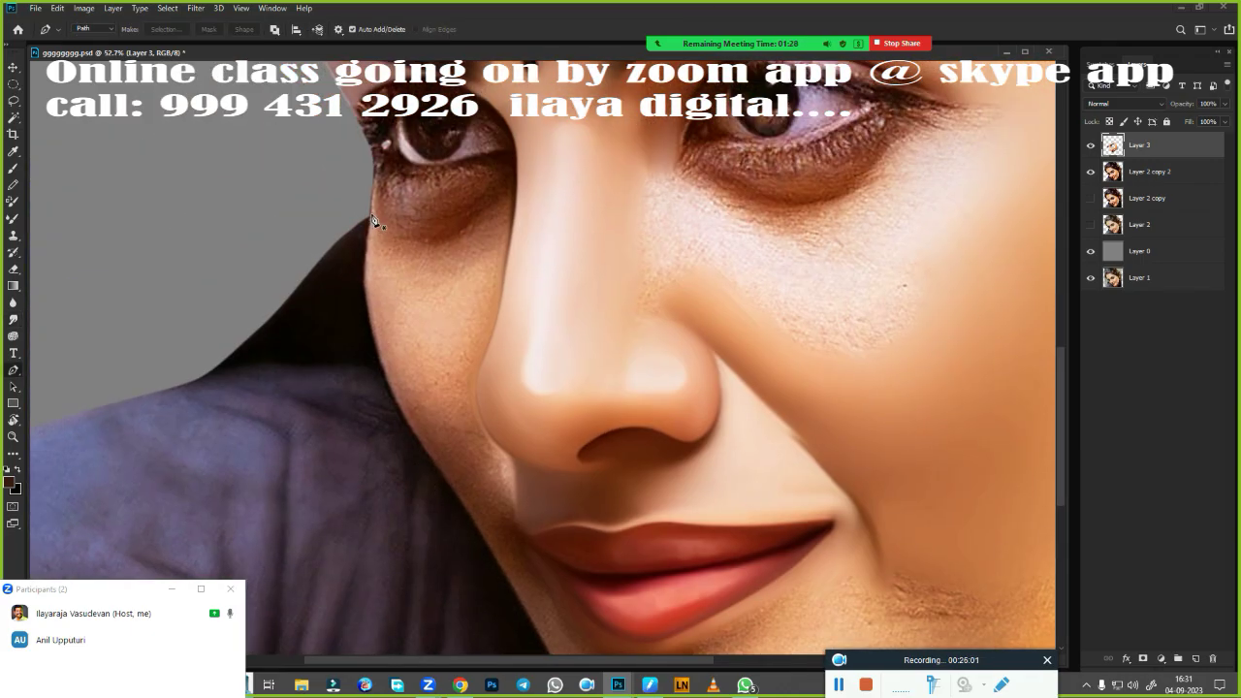
left_click(369, 214)
left_click_drag(393, 396, 442, 494)
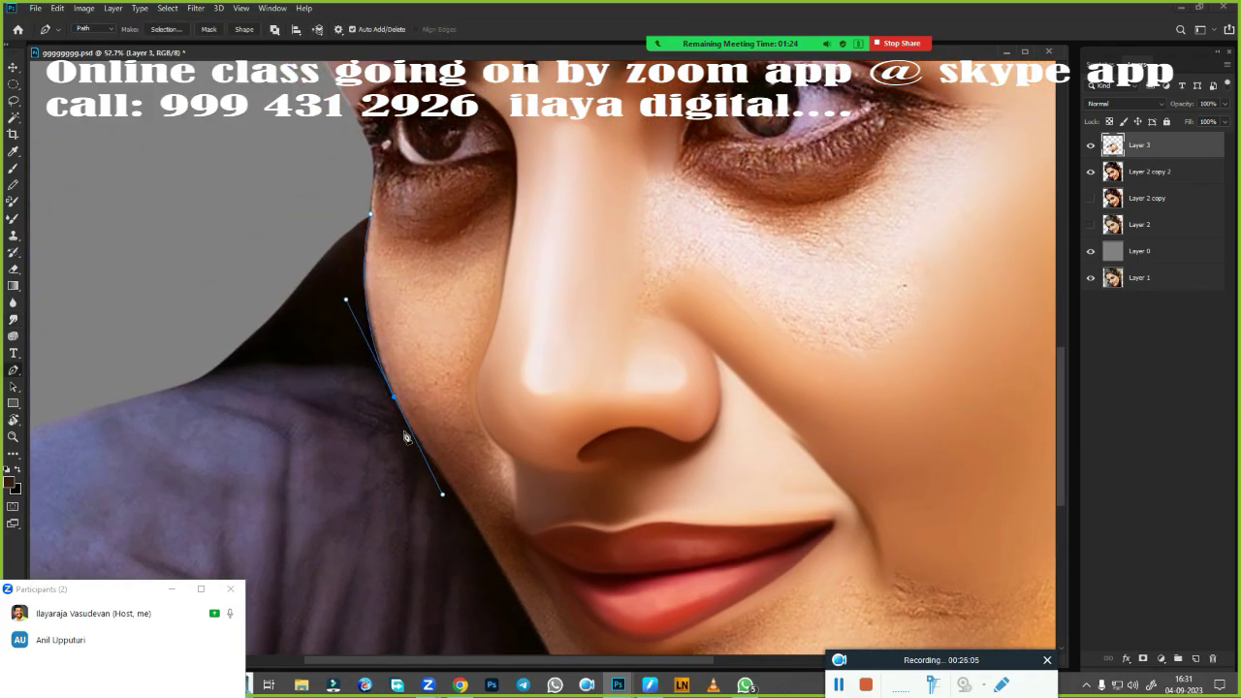
mouse_move(405, 437)
left_mouse_down()
mouse_move(304, 305)
mouse_move(355, 367)
left_mouse_up()
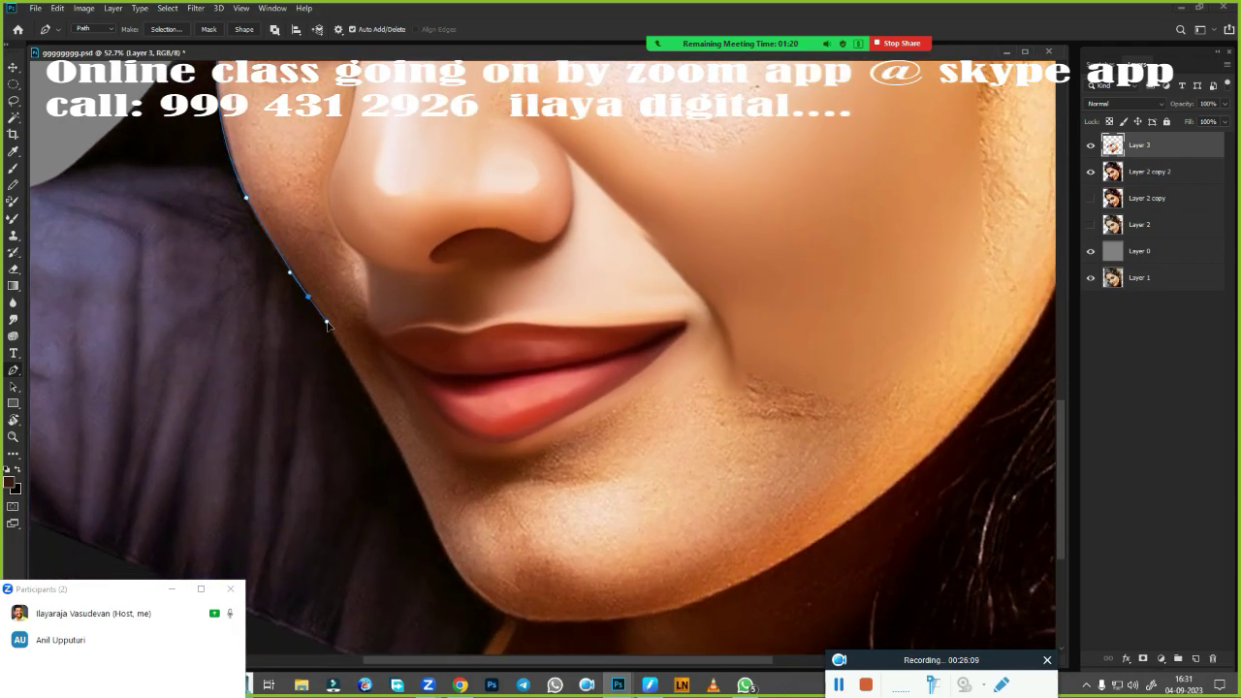
left_click_drag(391, 435, 418, 495)
left_click_drag(447, 567, 462, 588)
Continue the path past the chin, jaw and earring up to the eyebrow, then make it a selection
left_click_drag(591, 594, 533, 372)
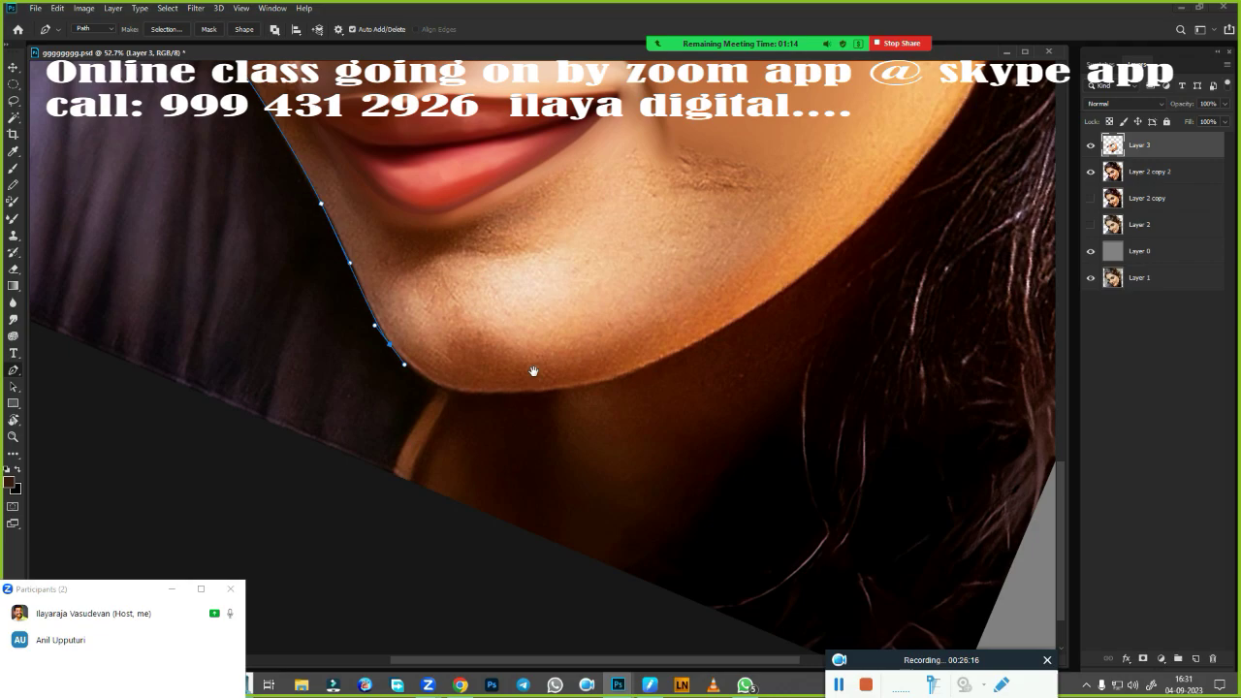
left_click_drag(650, 372, 829, 306)
left_click(640, 372, "alt")
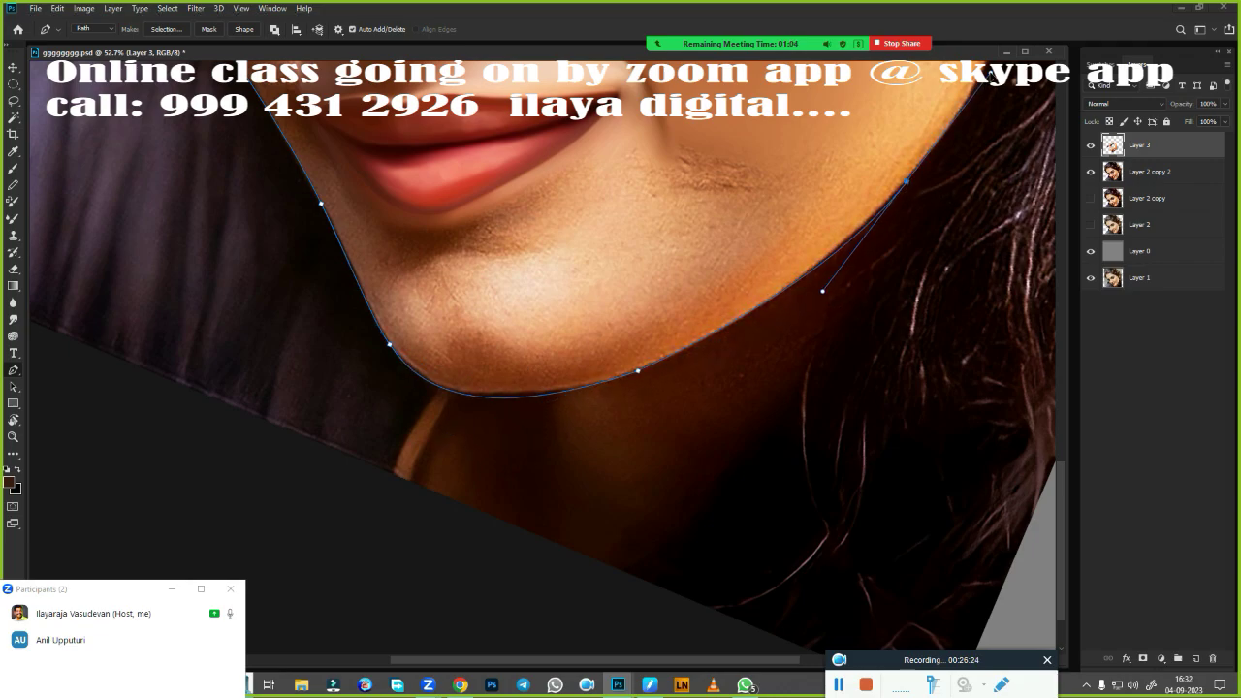
left_click_drag(872, 223, 620, 495)
left_click_drag(631, 475, 713, 368)
left_click_drag(746, 248, 752, 184)
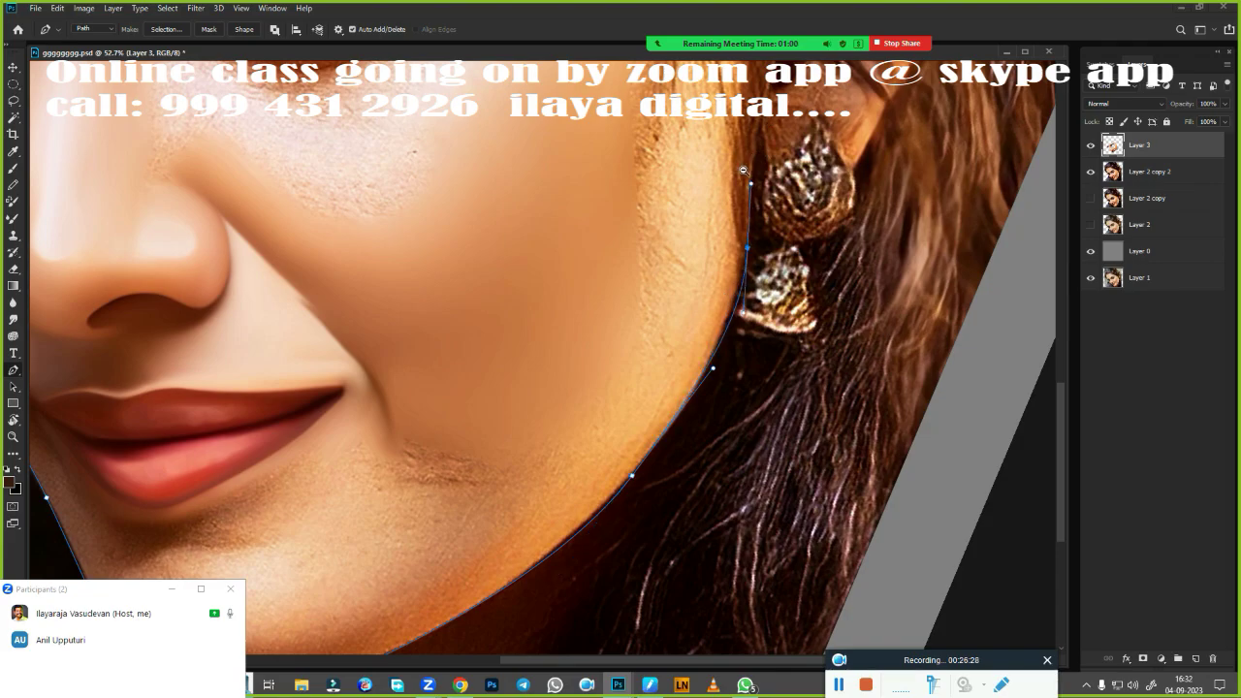
scroll(743, 171, "down", 3)
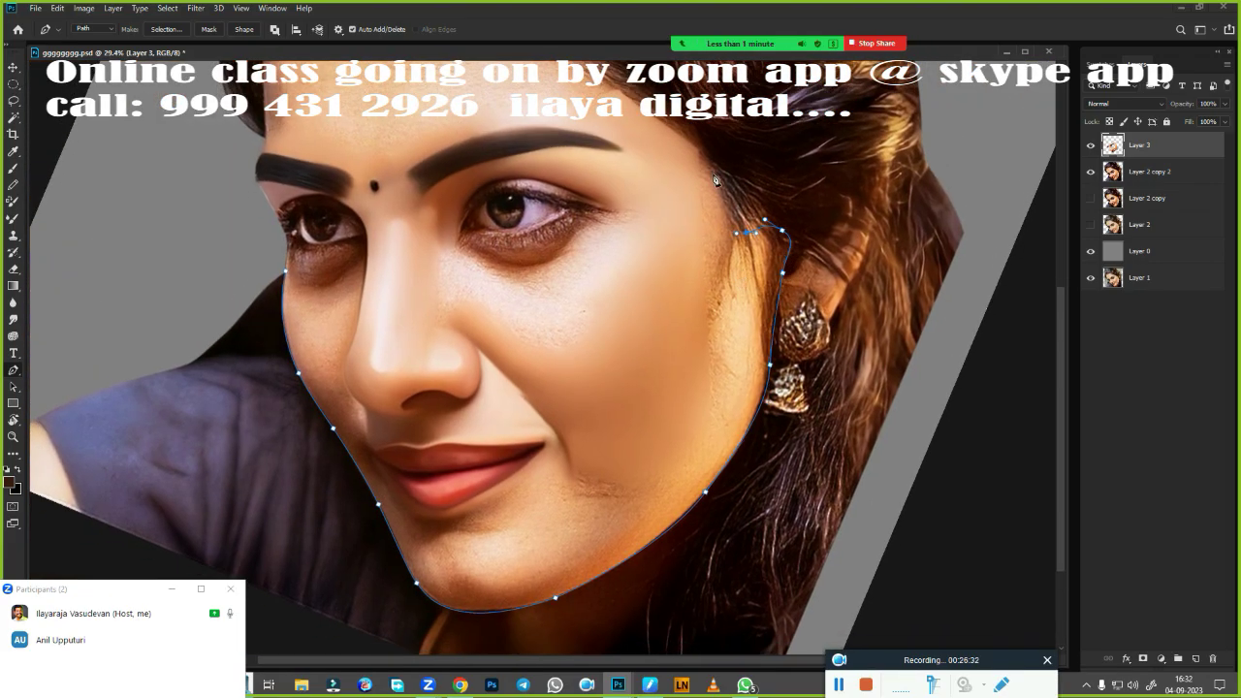
left_click_drag(714, 202, 682, 118)
left_click_drag(509, 162, 458, 195)
key("Return")
Smudge the selected face edge to blend it into the dark hair
scroll(570, 305, "up", 2)
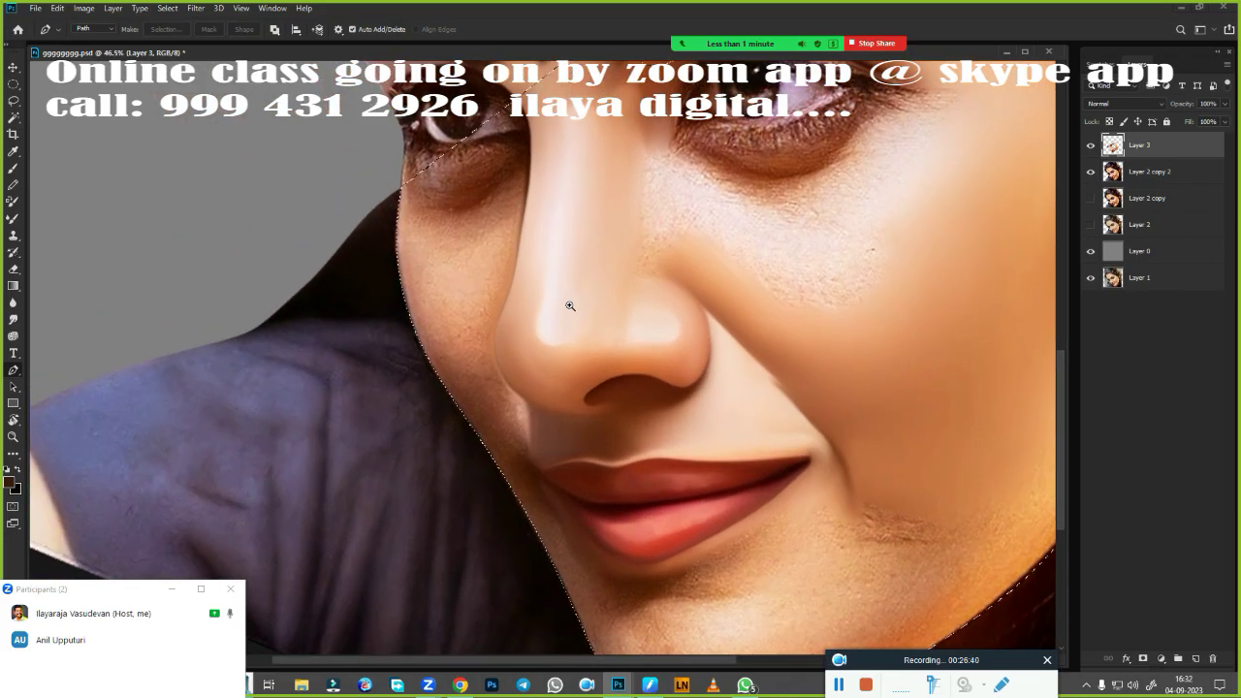
scroll(570, 305, "up", 2)
key("r")
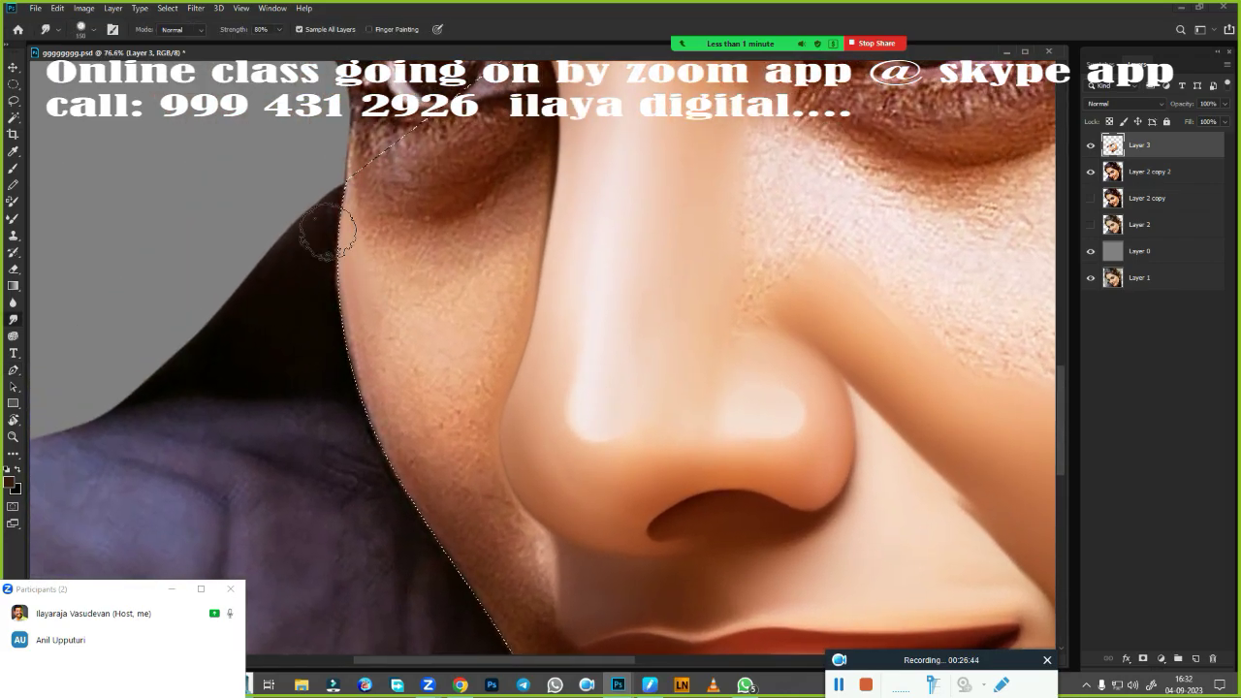
left_click_drag(327, 230, 360, 427)
left_click_drag(342, 320, 369, 164)
left_click_drag(441, 499, 388, 417)
left_click_drag(319, 263, 357, 388)
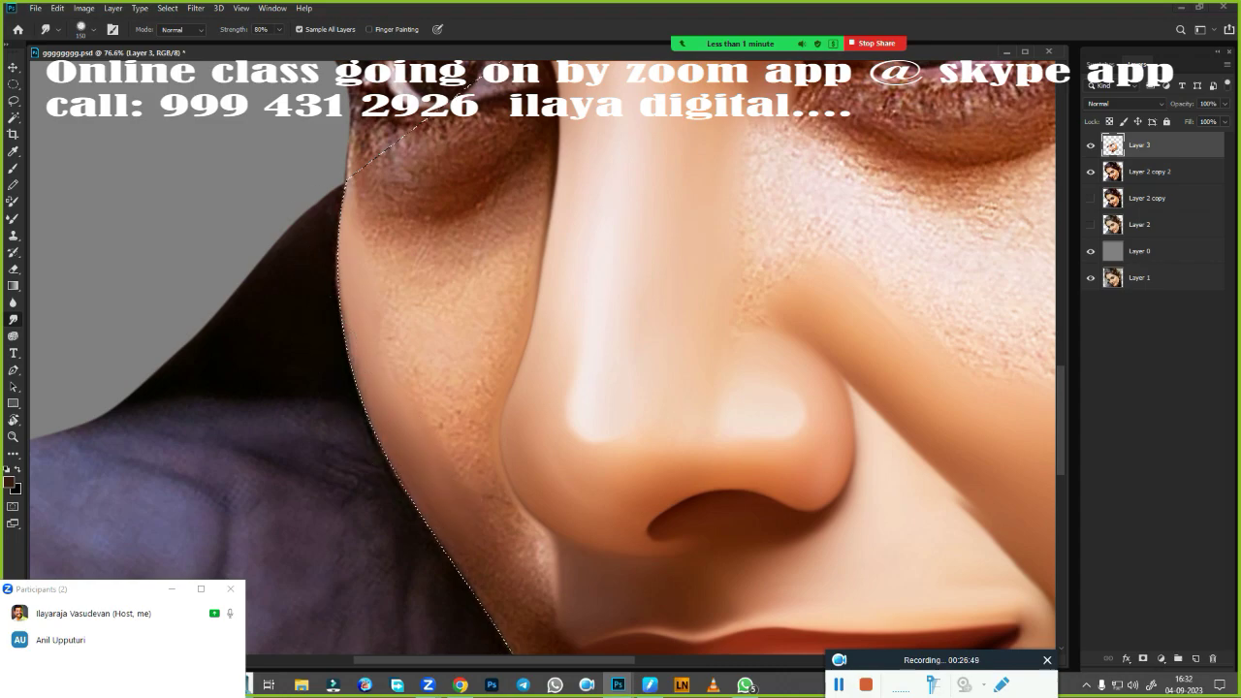
Smooth the cheek skin beside the nose, under the eye and a textured spot
mouse_move(455, 484)
left_mouse_down()
mouse_move(485, 512)
mouse_move(462, 548)
left_mouse_up()
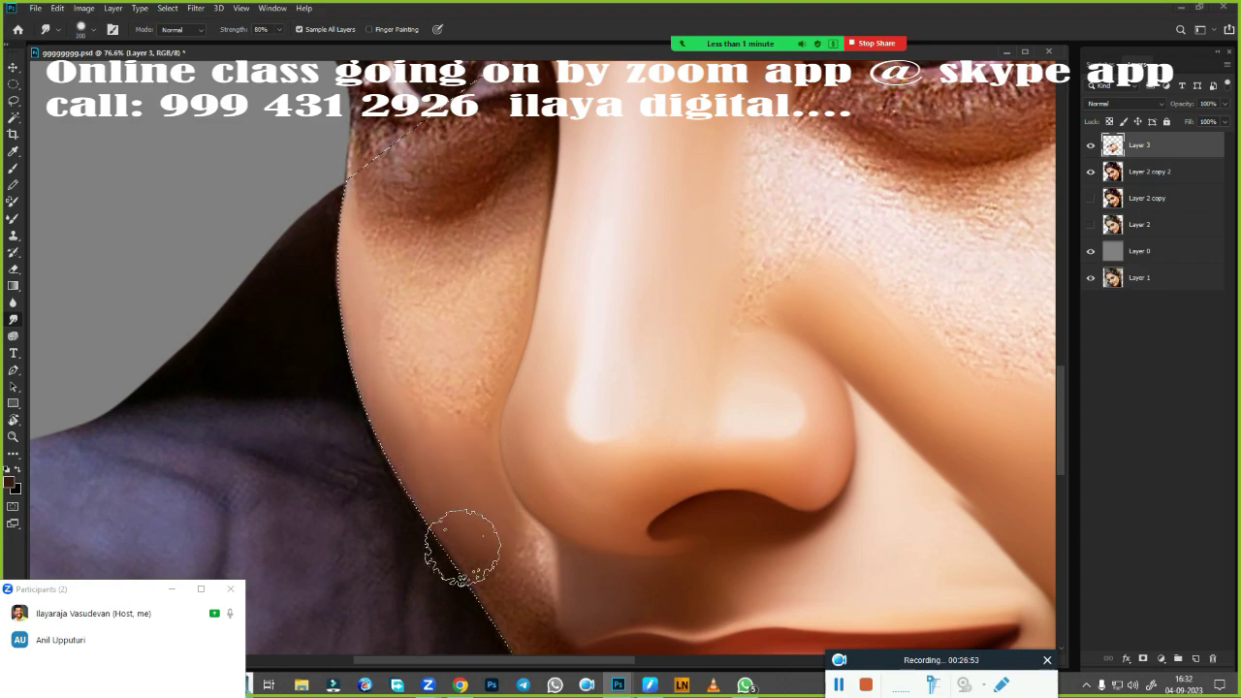
mouse_move(454, 368)
left_mouse_down()
mouse_move(492, 285)
mouse_move(452, 437)
mouse_move(385, 291)
mouse_move(498, 252)
left_mouse_up()
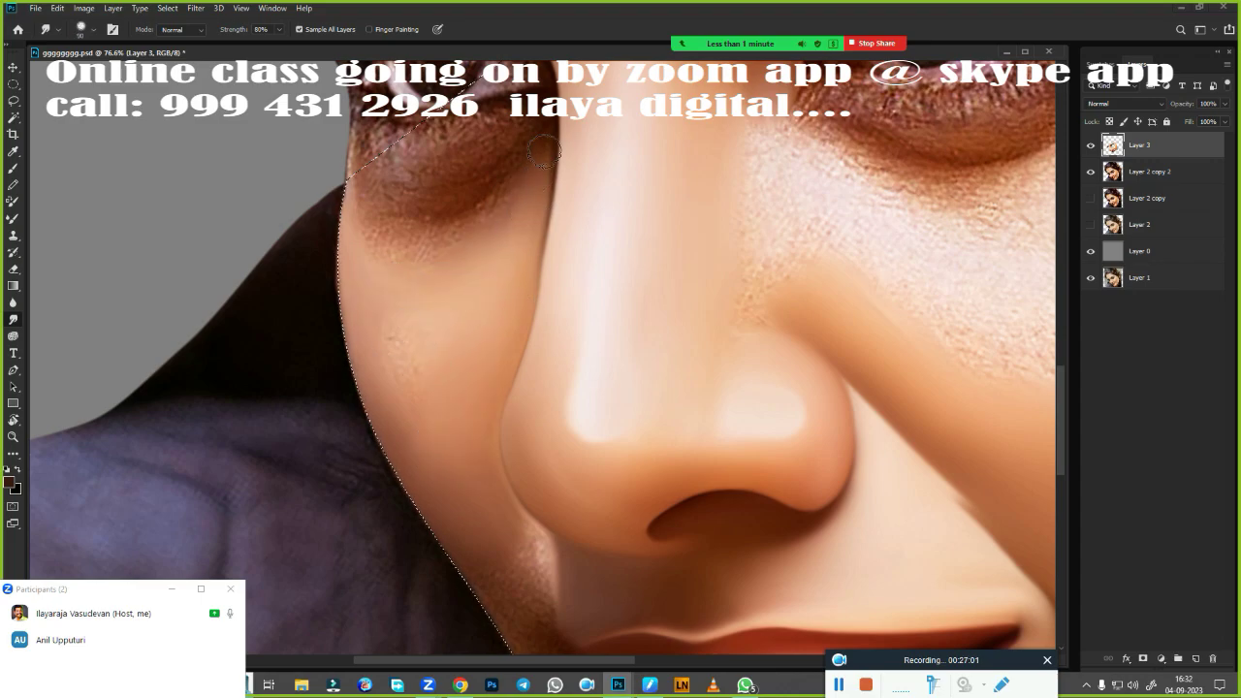
mouse_move(493, 208)
left_mouse_down()
mouse_move(401, 243)
mouse_move(475, 208)
left_mouse_up()
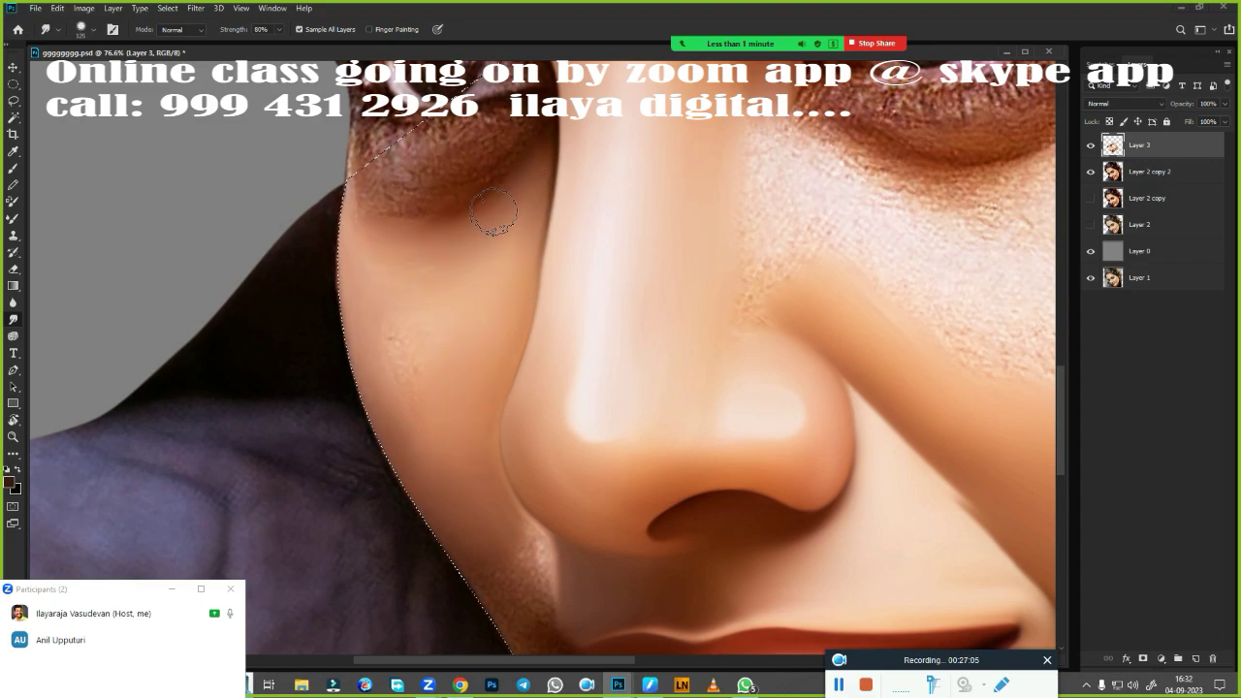
left_click_drag(417, 388, 410, 360)
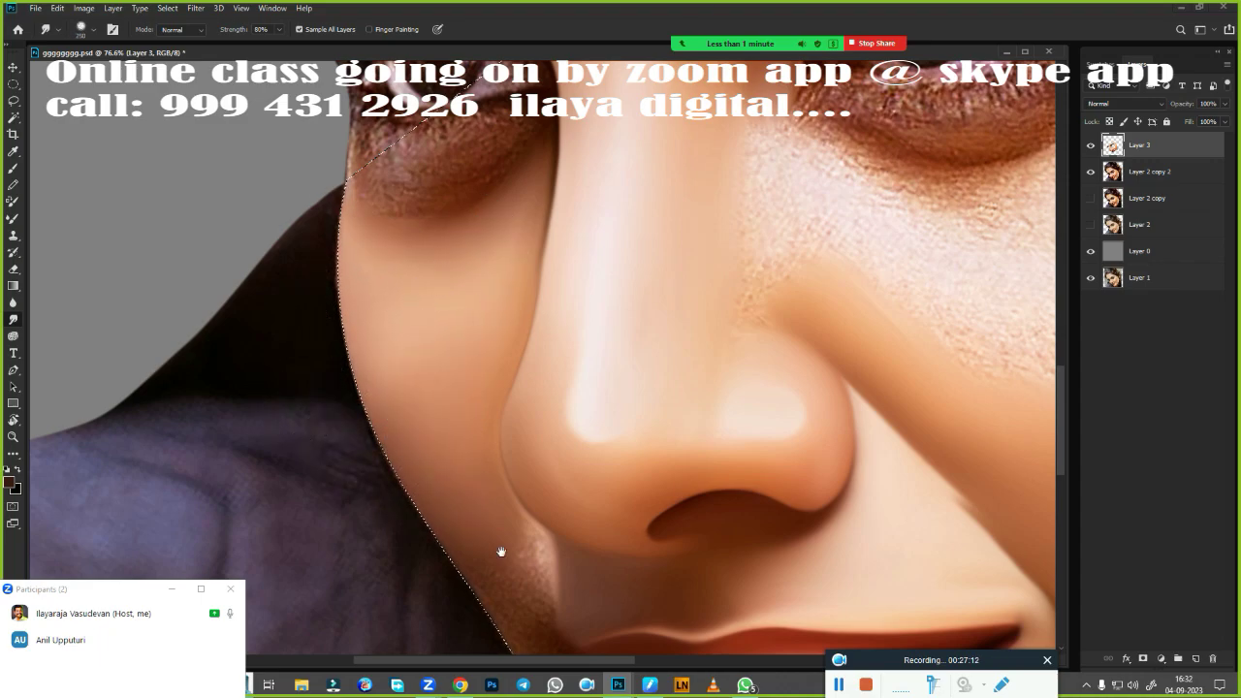
scroll(435, 239, "down", 5)
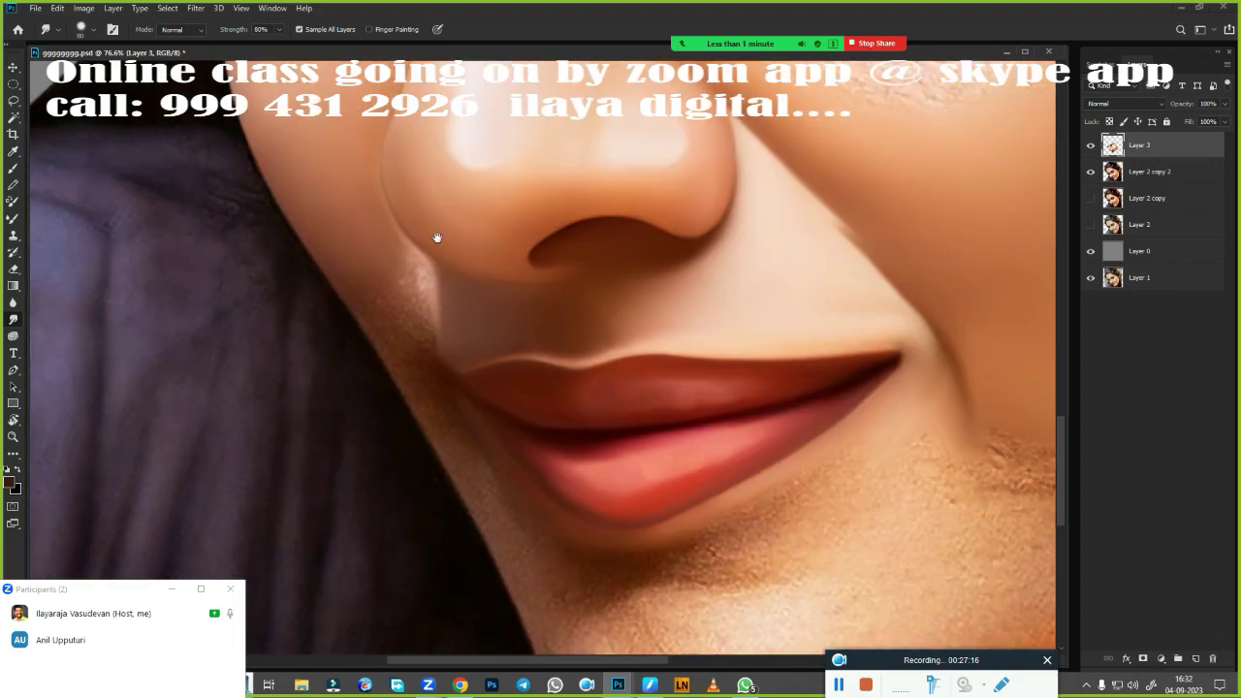